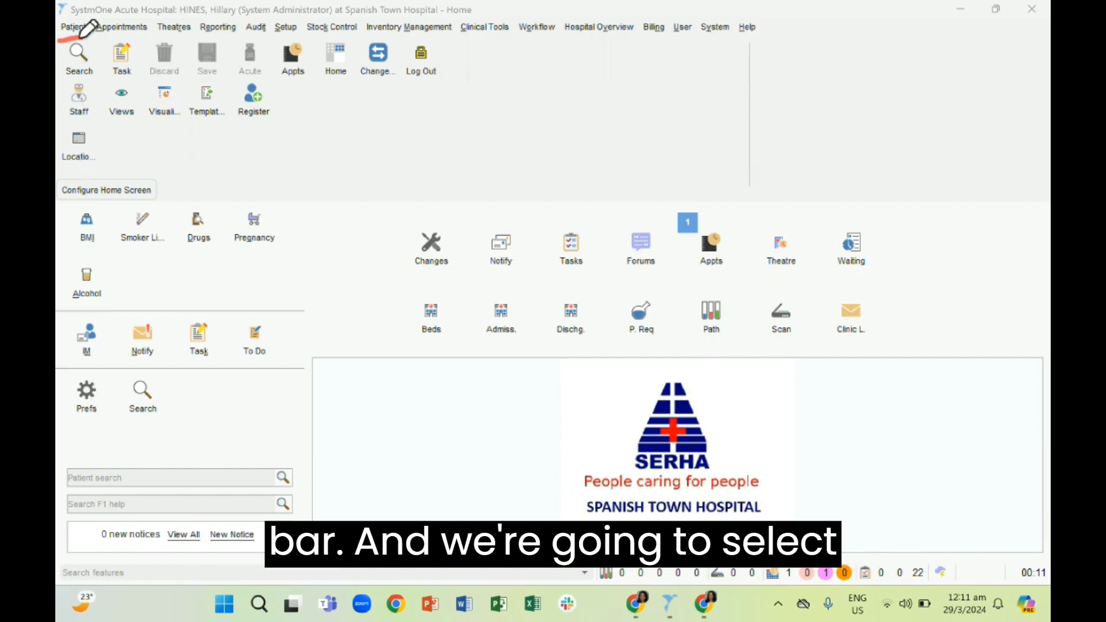
# Open the Patient Registration Wizard to start registering a patient
pyautogui.click(73, 27)
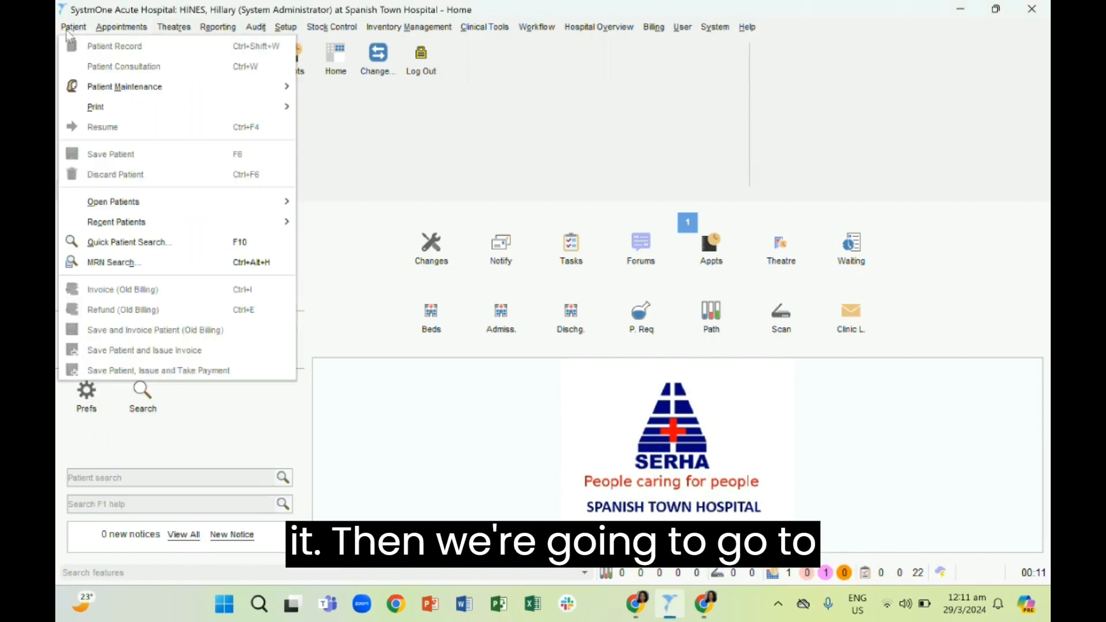
pyautogui.moveTo(100, 90)
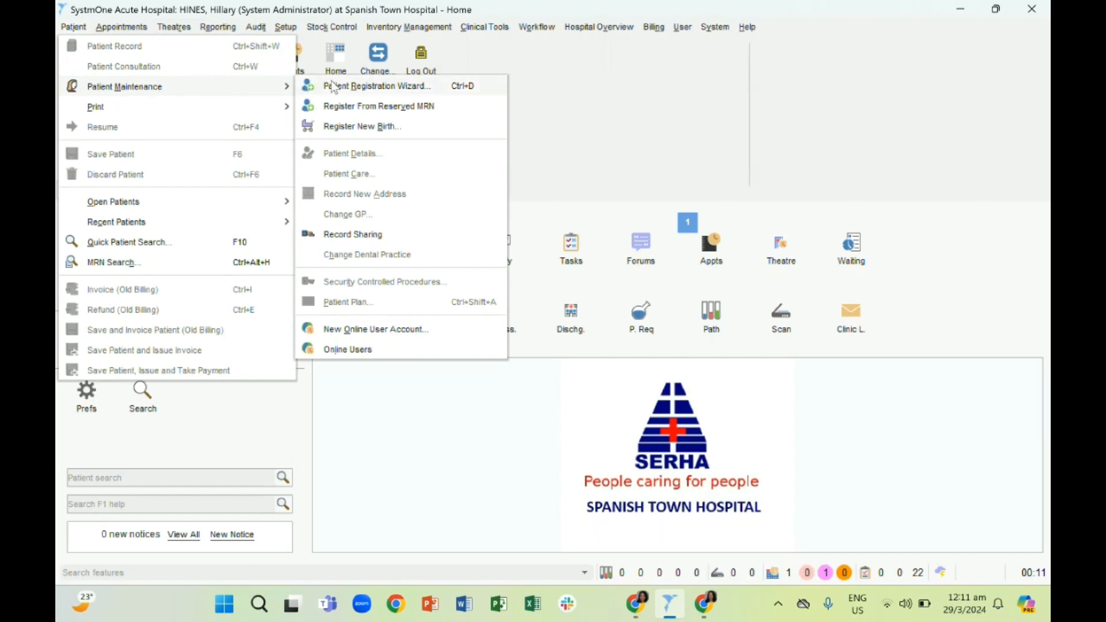
pyautogui.click(350, 88)
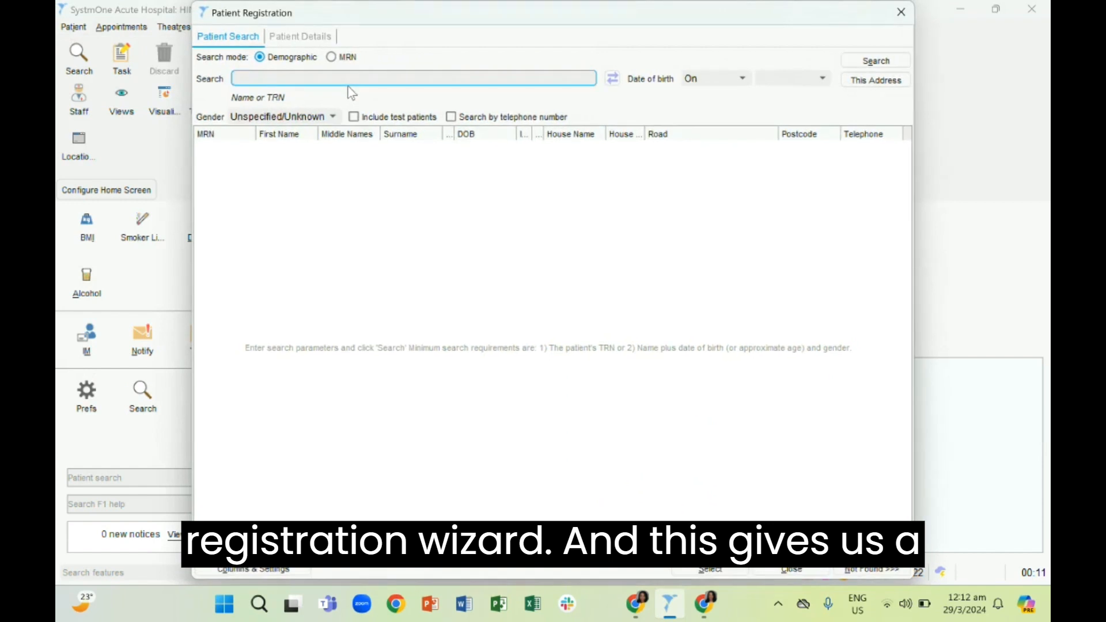
pyautogui.click(88, 436)
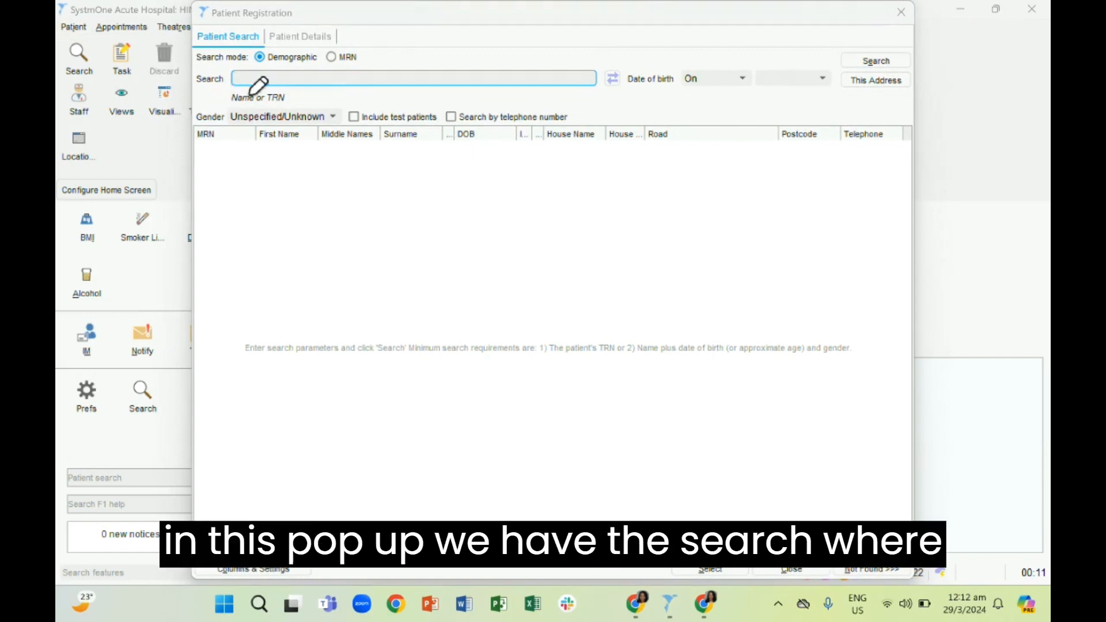
pyautogui.moveTo(207, 90); pyautogui.dragTo(214, 91)
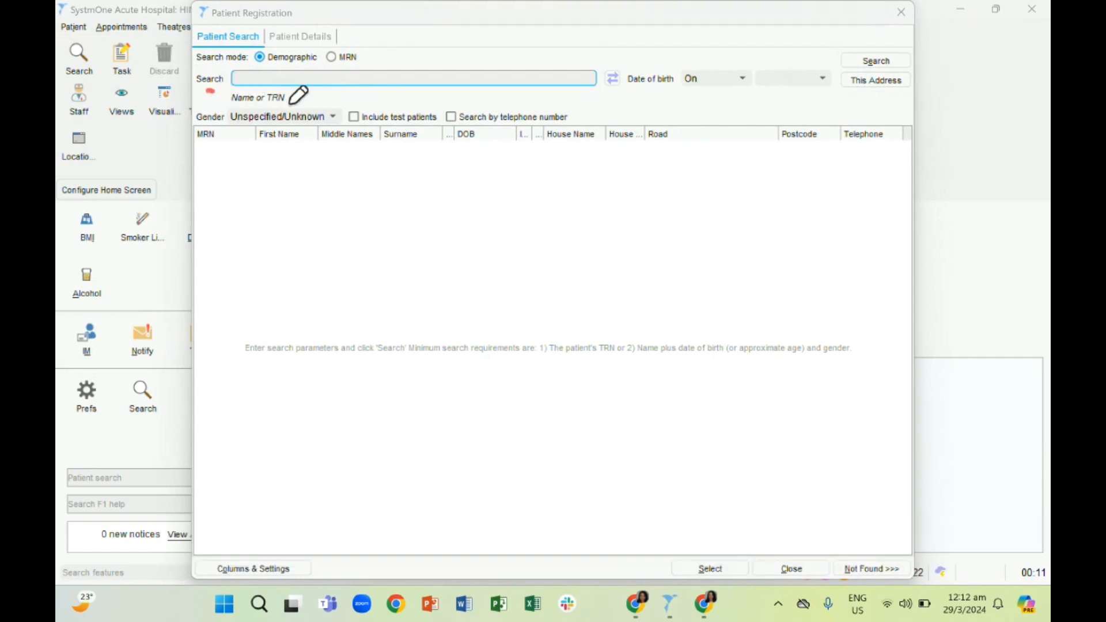
pyautogui.moveTo(290, 84); pyautogui.dragTo(298, 104)
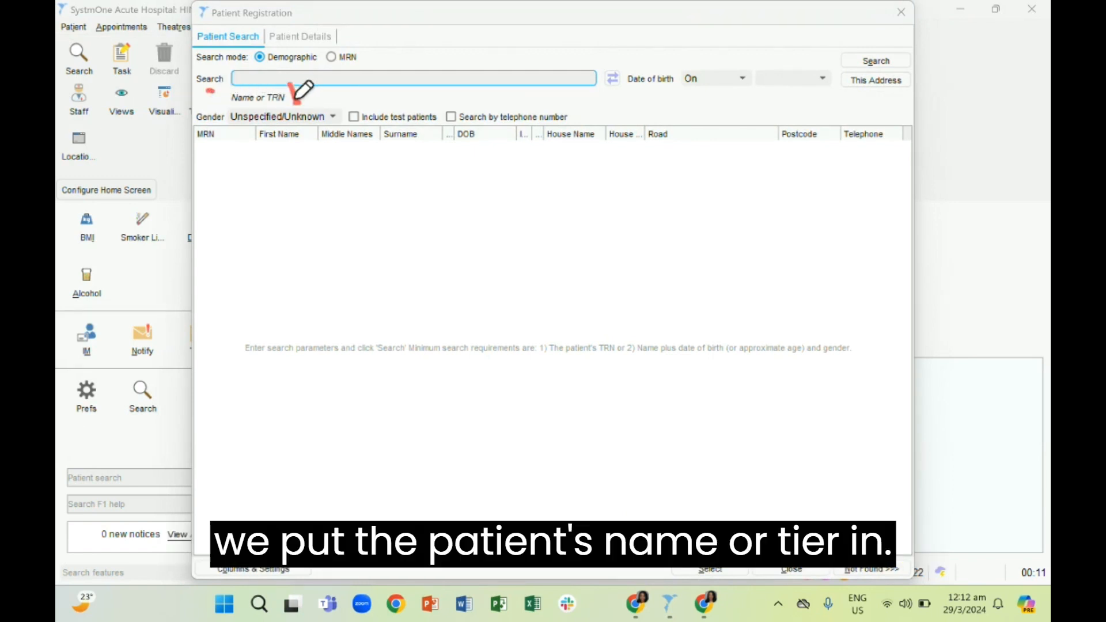
pyautogui.moveTo(633, 94); pyautogui.dragTo(753, 87)
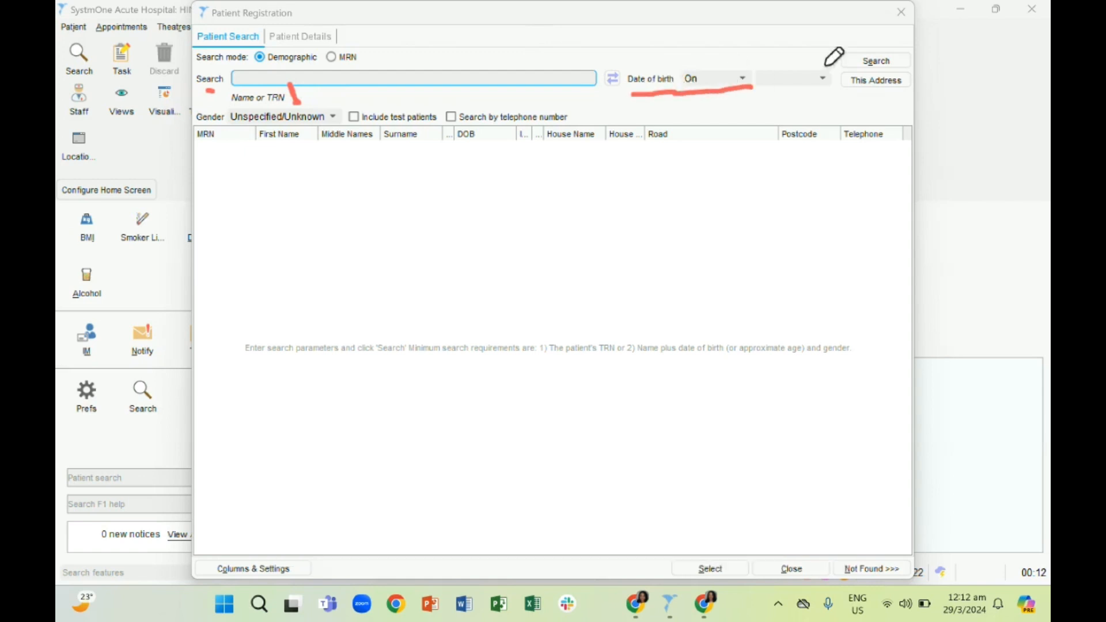
pyautogui.moveTo(831, 54); pyautogui.dragTo(885, 41)
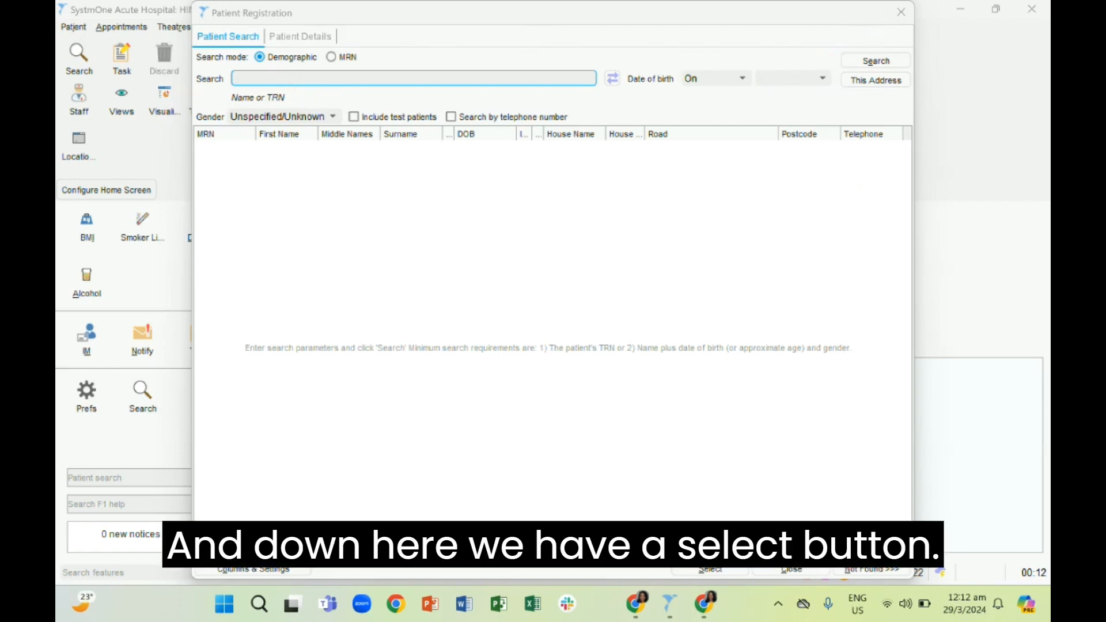
pyautogui.moveTo(692, 542); pyautogui.dragTo(736, 540)
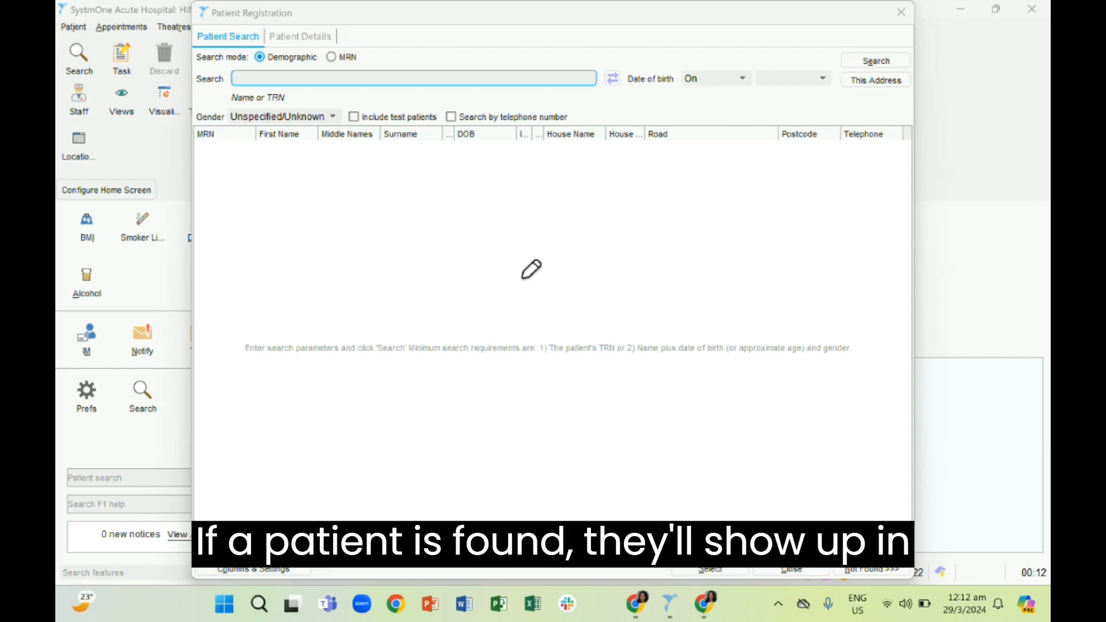
pyautogui.moveTo(522, 277)
pyautogui.mouseDown()
pyautogui.moveTo(493, 299)
pyautogui.moveTo(518, 291)
pyautogui.mouseUp()
pyautogui.moveTo(542, 252)
pyautogui.mouseDown()
pyautogui.moveTo(439, 338)
pyautogui.moveTo(566, 236)
pyautogui.moveTo(510, 221)
pyautogui.mouseUp()
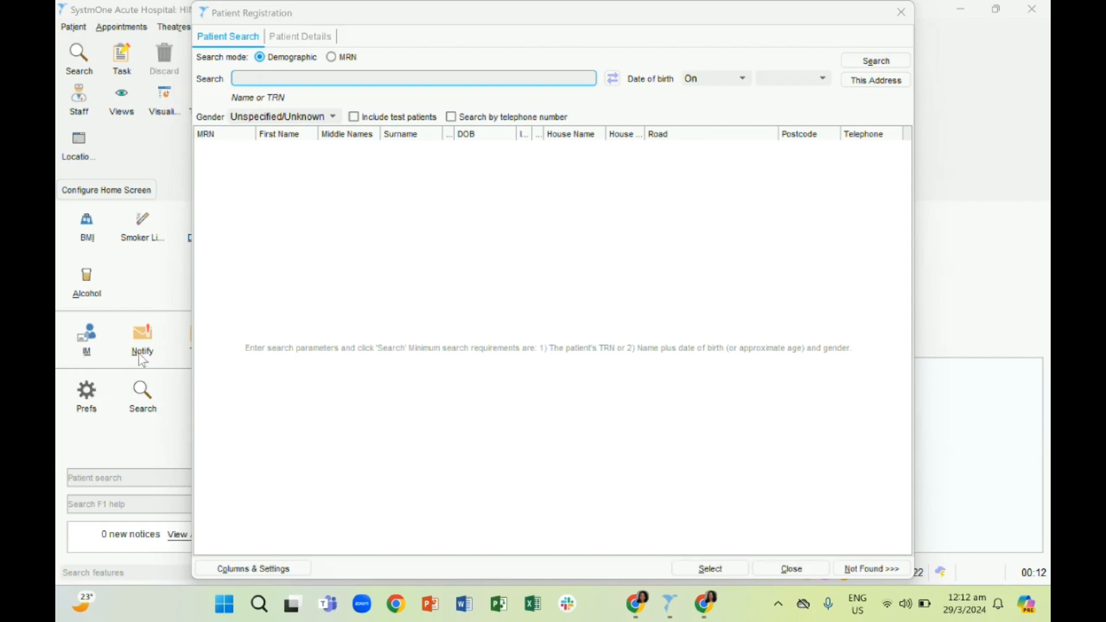
# Enter the patient's full name and exact date of birth as the demographic search criteria
pyautogui.click(254, 85)
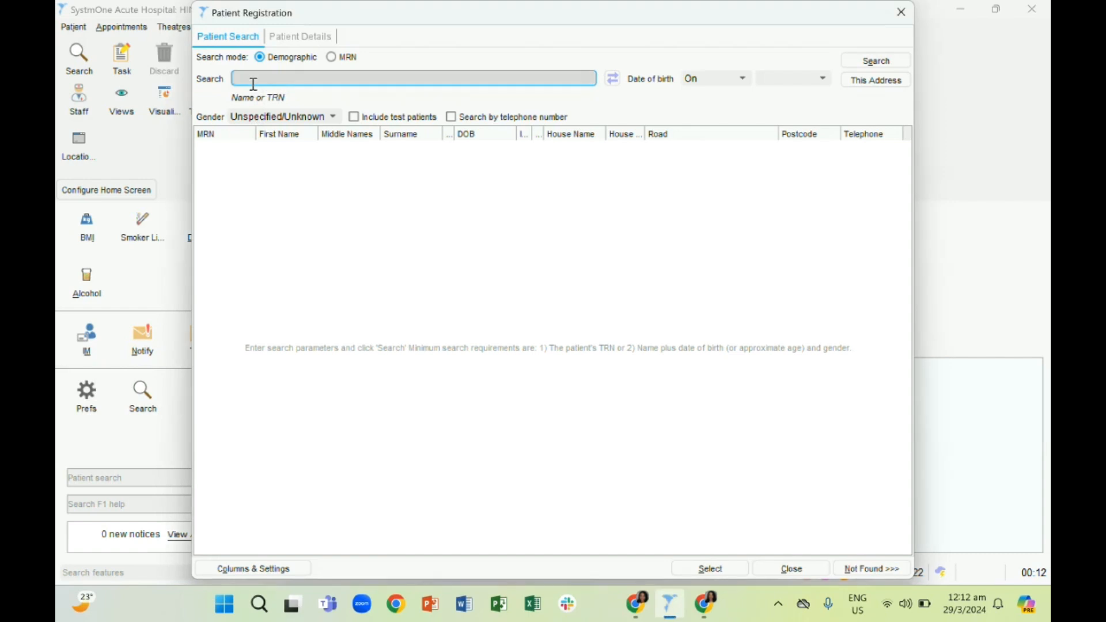
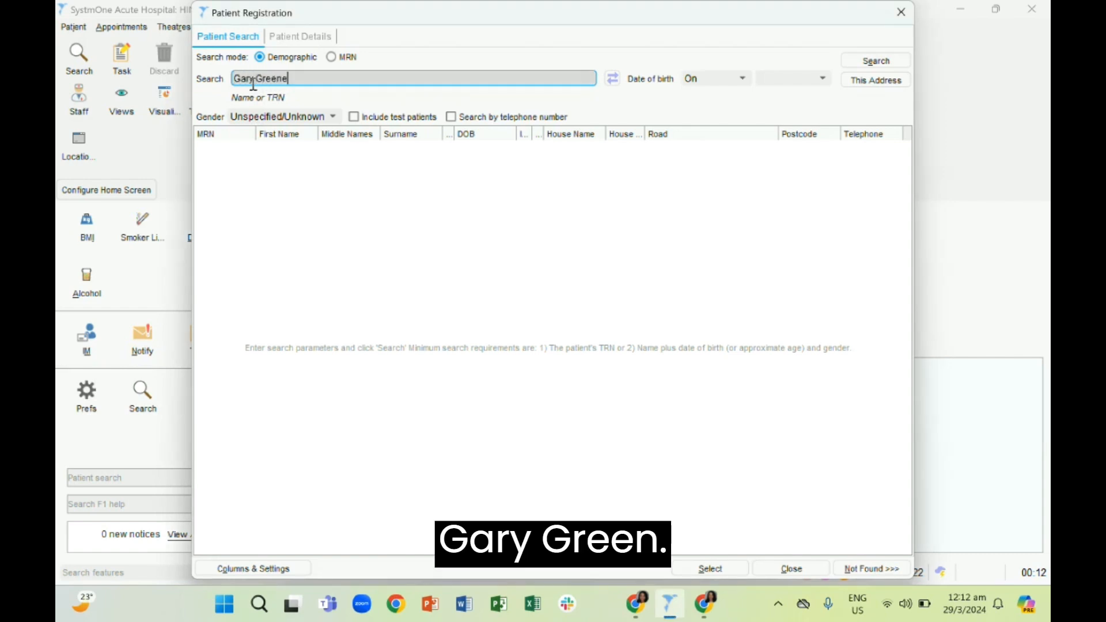
pyautogui.click(785, 77)
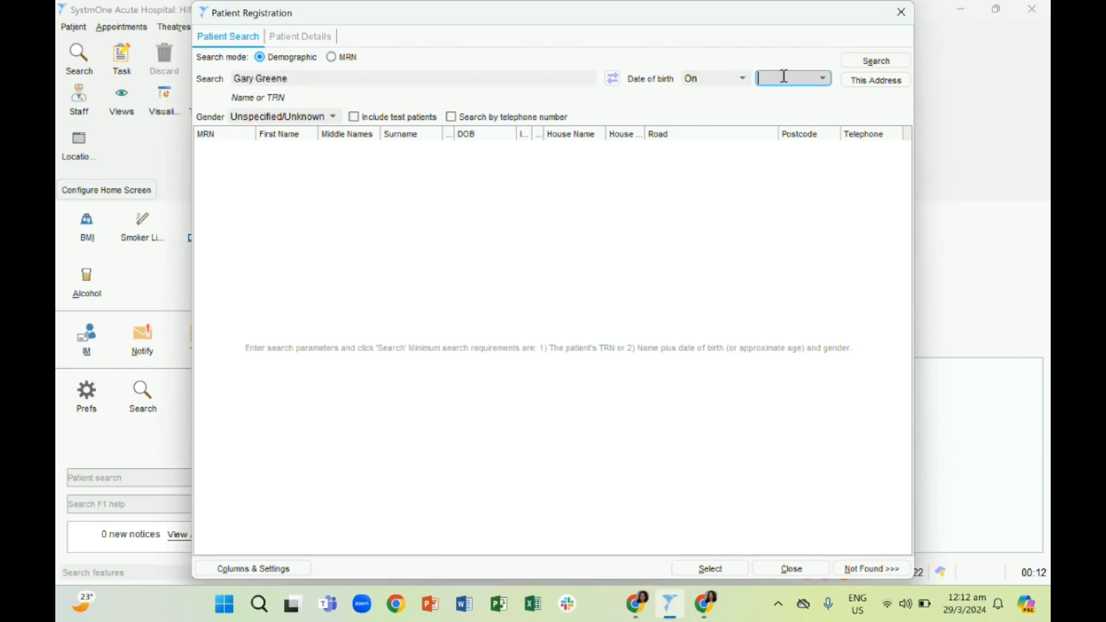
pyautogui.click(744, 81)
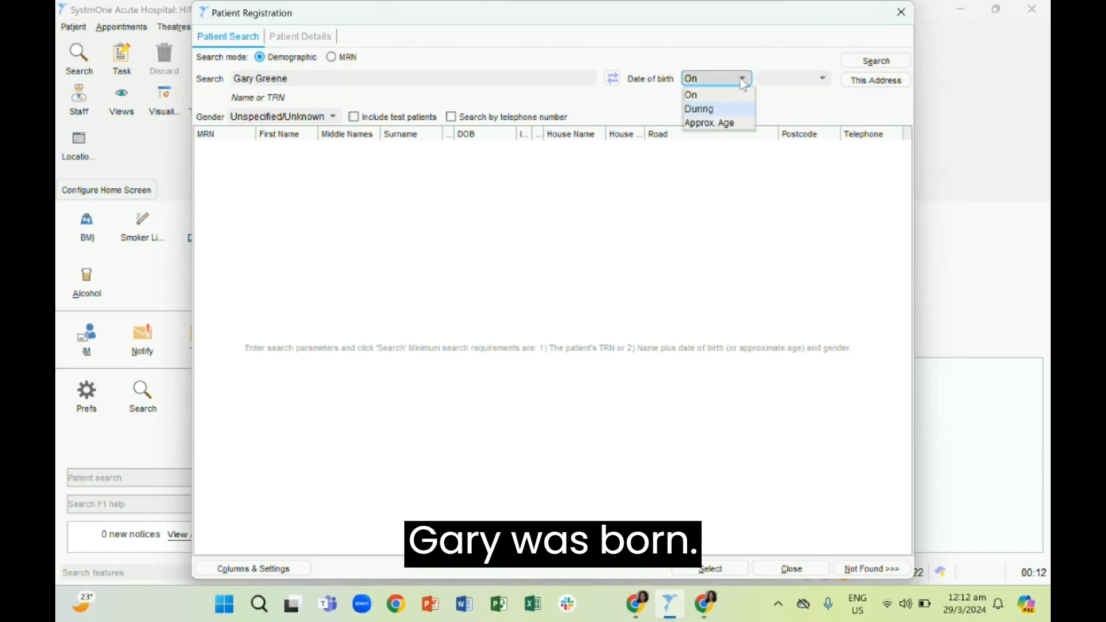
pyautogui.click(774, 80)
pyautogui.click(776, 81)
pyautogui.write('1')
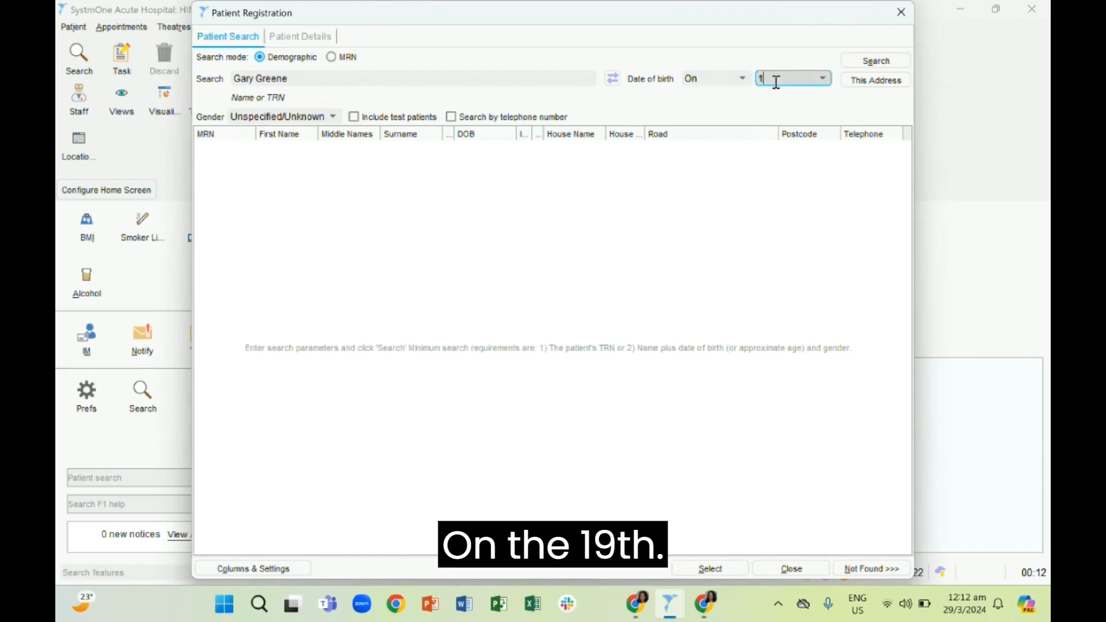
pyautogui.write('9/03/')
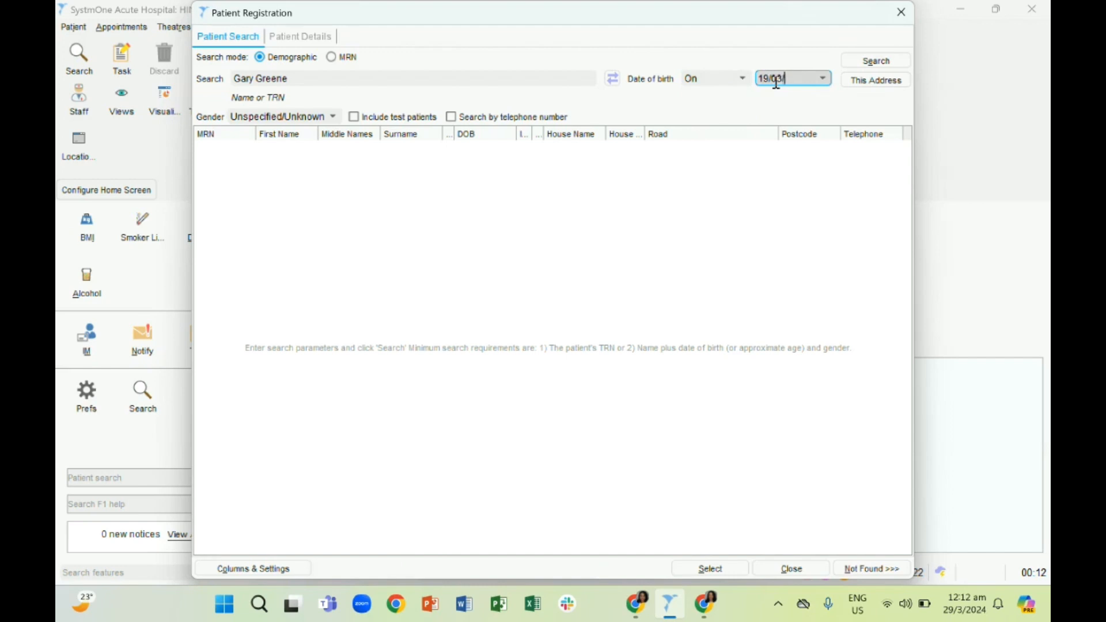
pyautogui.write('1990')
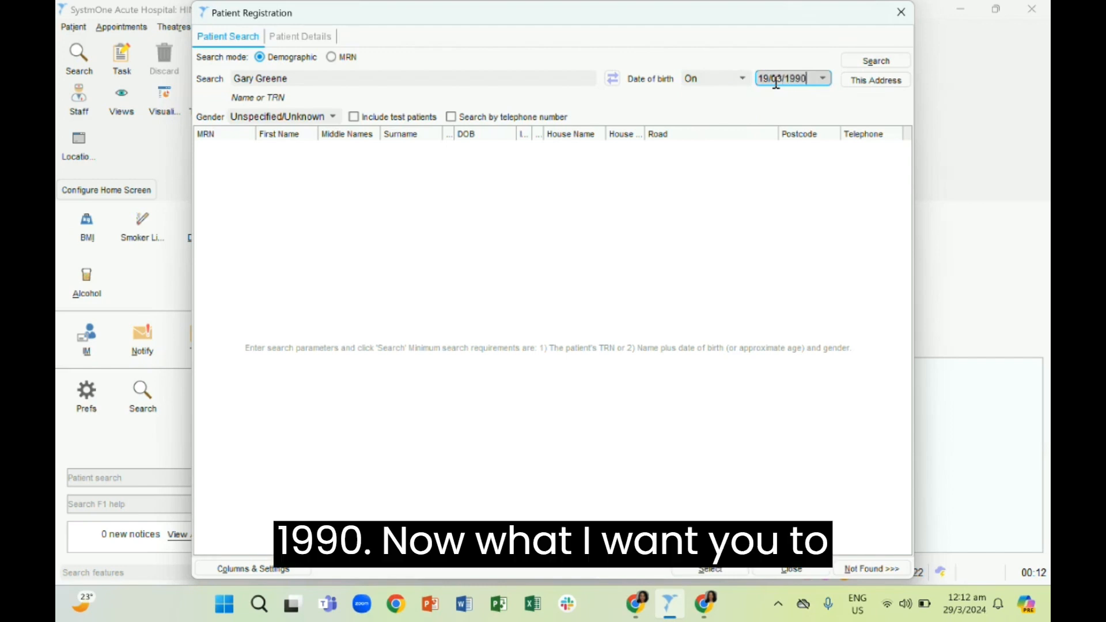
# Try the During and Approx. Age date-of-birth modes, browse the age choices, and return the mode to On
pyautogui.click(737, 83)
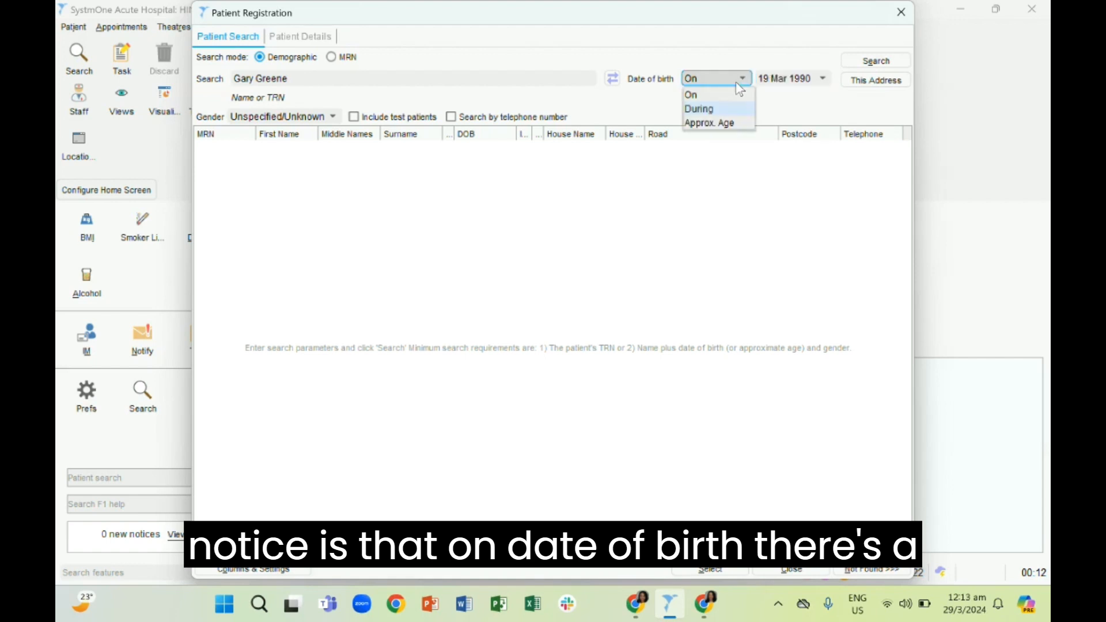
pyautogui.click(723, 110)
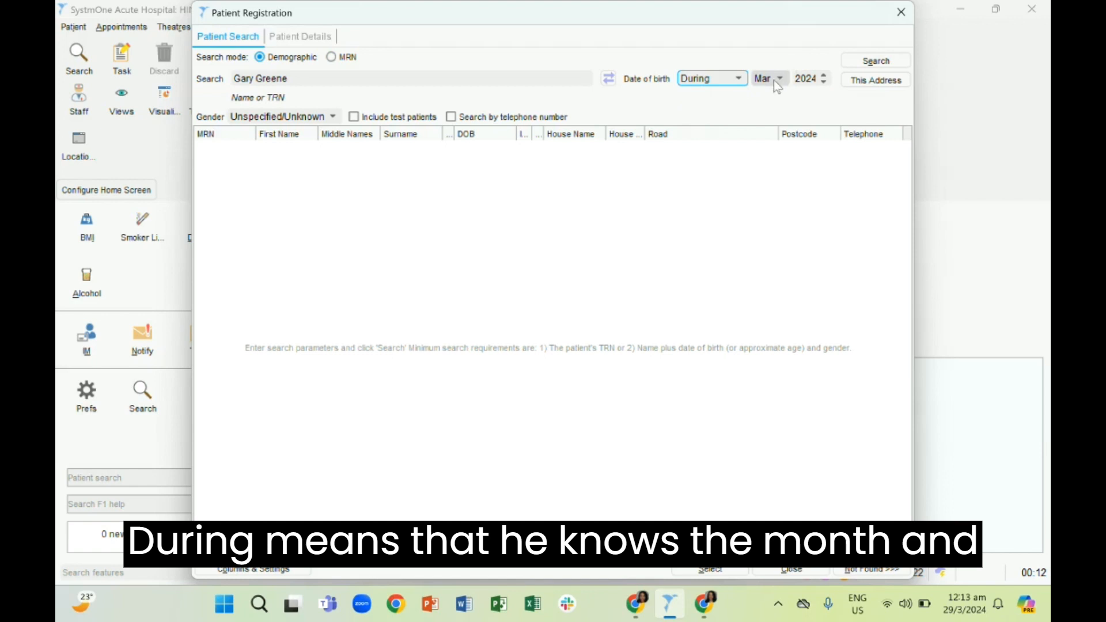
pyautogui.click(743, 79)
pyautogui.click(724, 137)
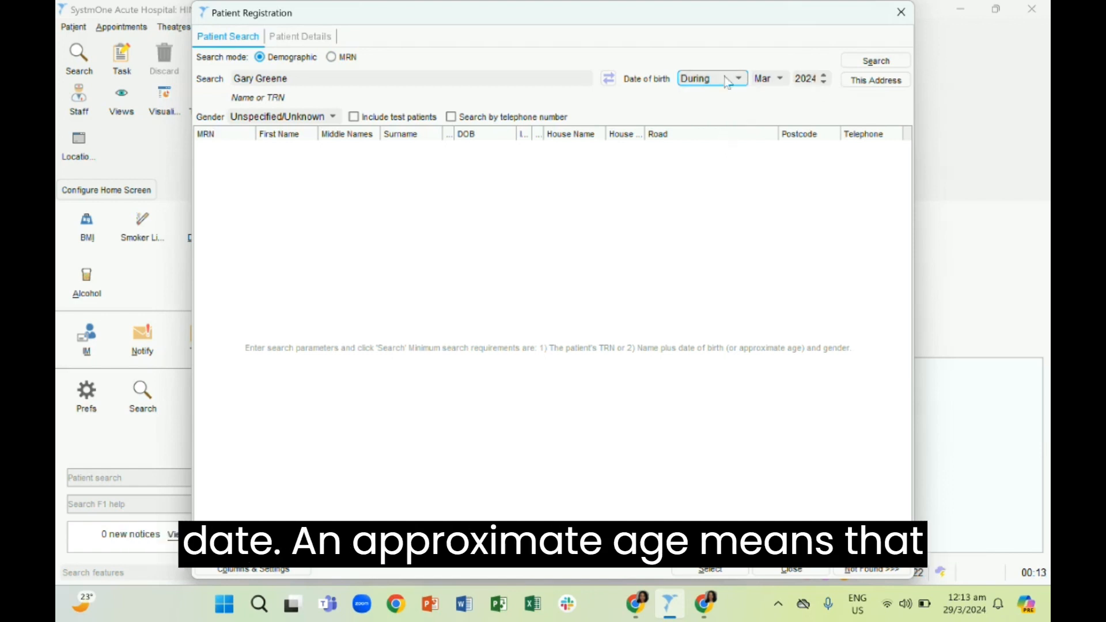
pyautogui.click(728, 81)
pyautogui.click(724, 122)
pyautogui.click(794, 79)
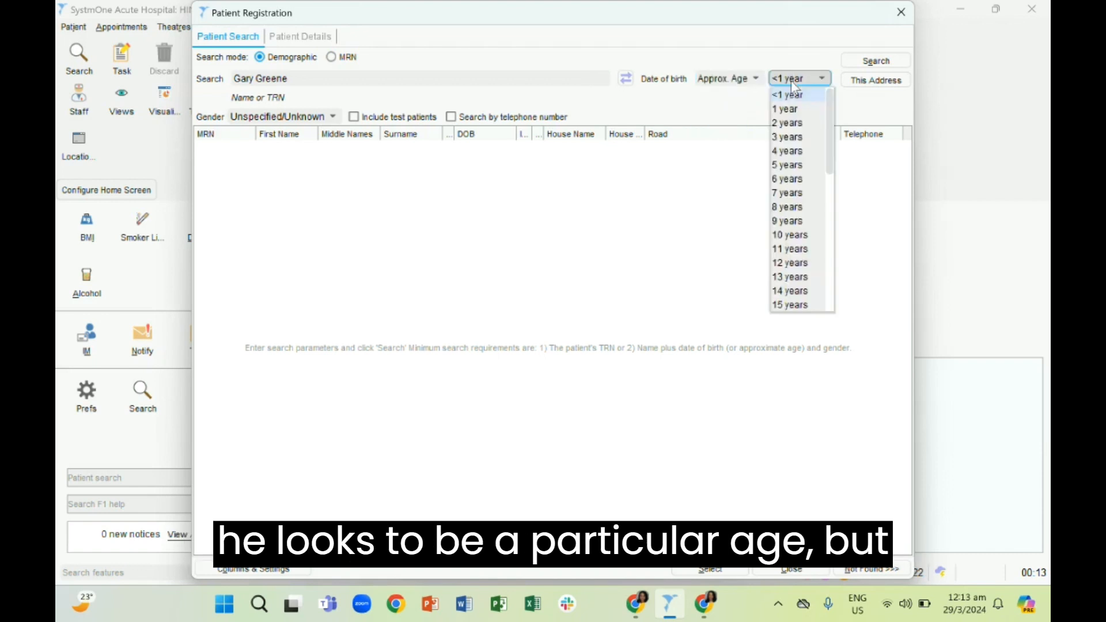
pyautogui.scroll(-4, 801, 208)
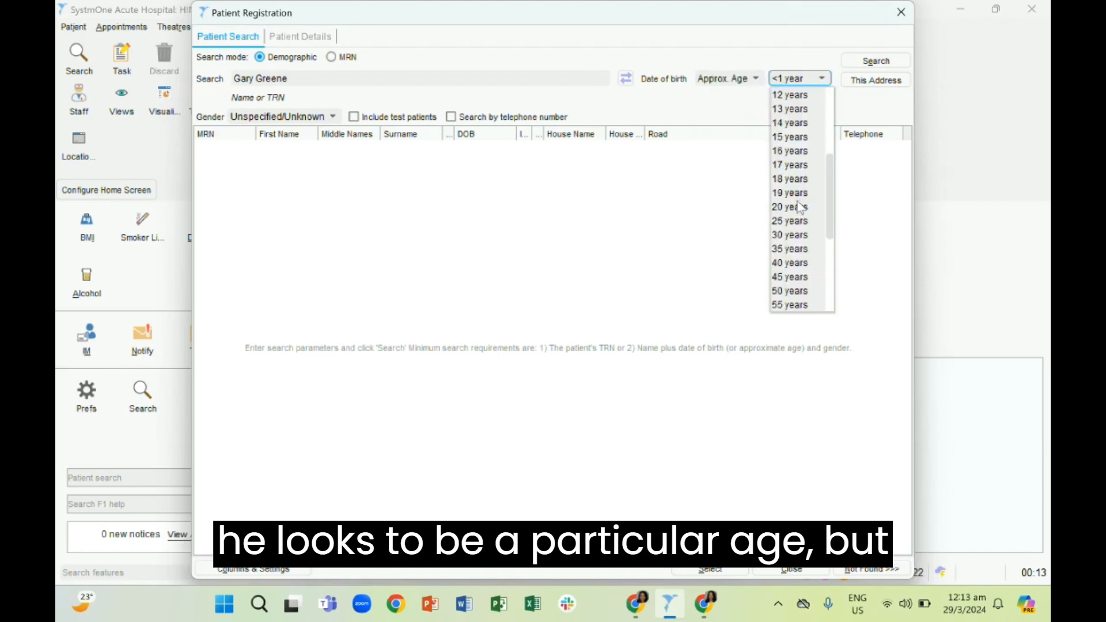
pyautogui.click(749, 82)
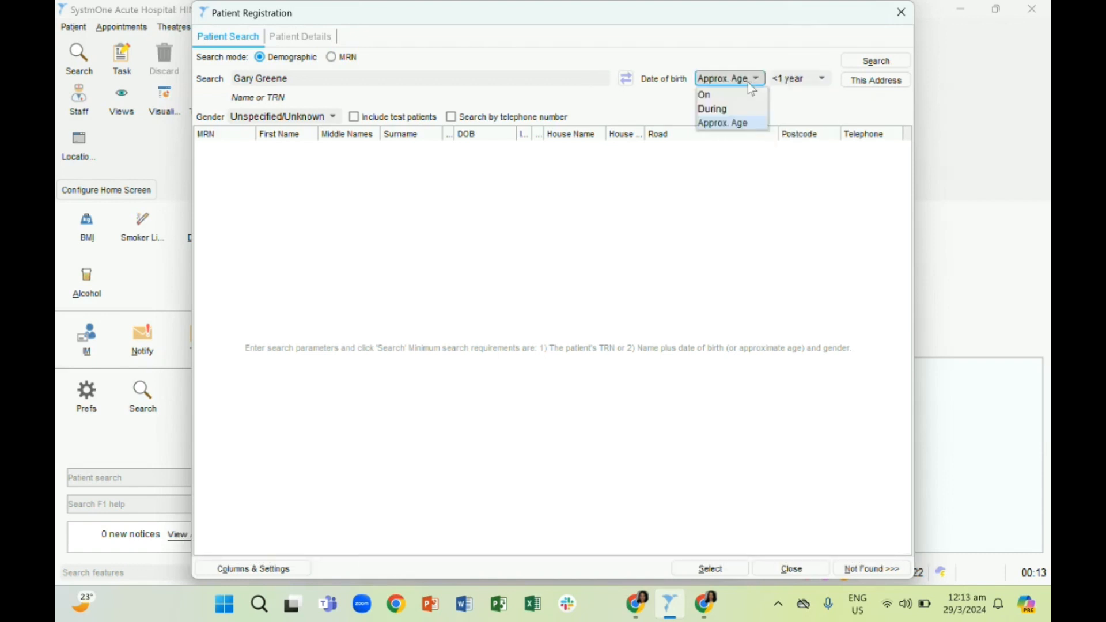
pyautogui.click(725, 96)
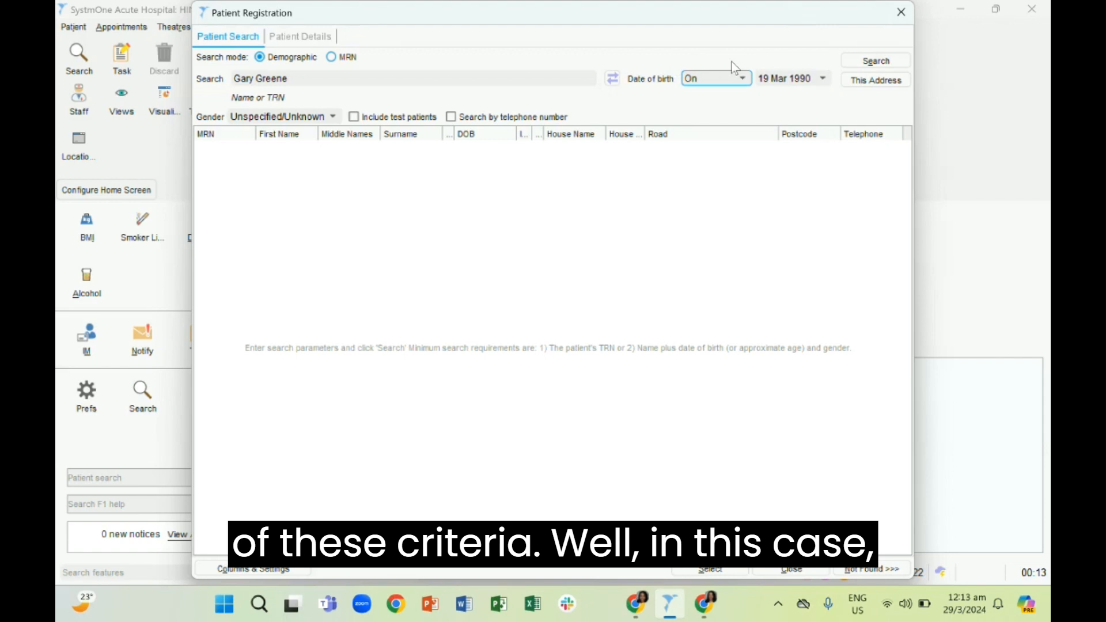
# Search for existing patients matching the entered name and date of birth
pyautogui.click(851, 64)
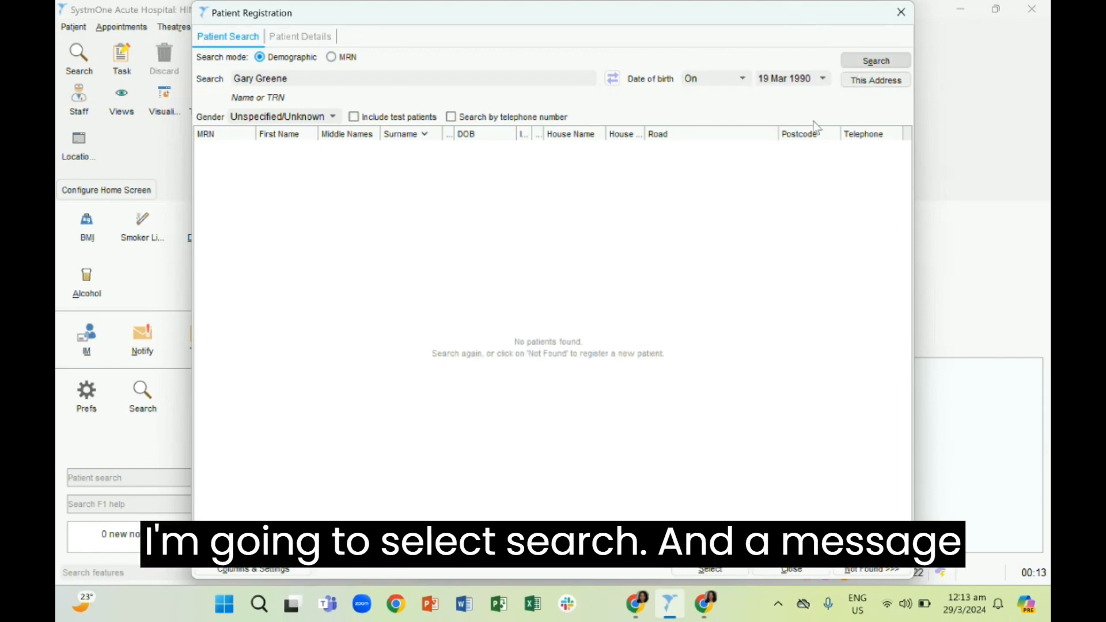
pyautogui.click(96, 417)
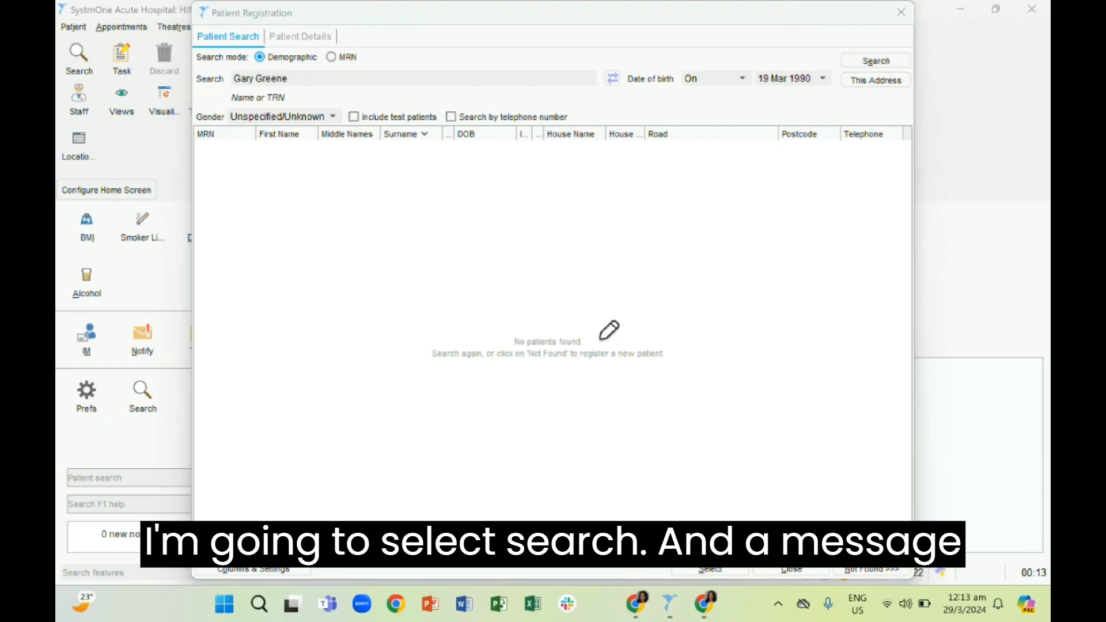
pyautogui.moveTo(614, 316)
pyautogui.mouseDown()
pyautogui.moveTo(397, 306)
pyautogui.moveTo(694, 368)
pyautogui.moveTo(599, 292)
pyautogui.moveTo(587, 320)
pyautogui.mouseUp()
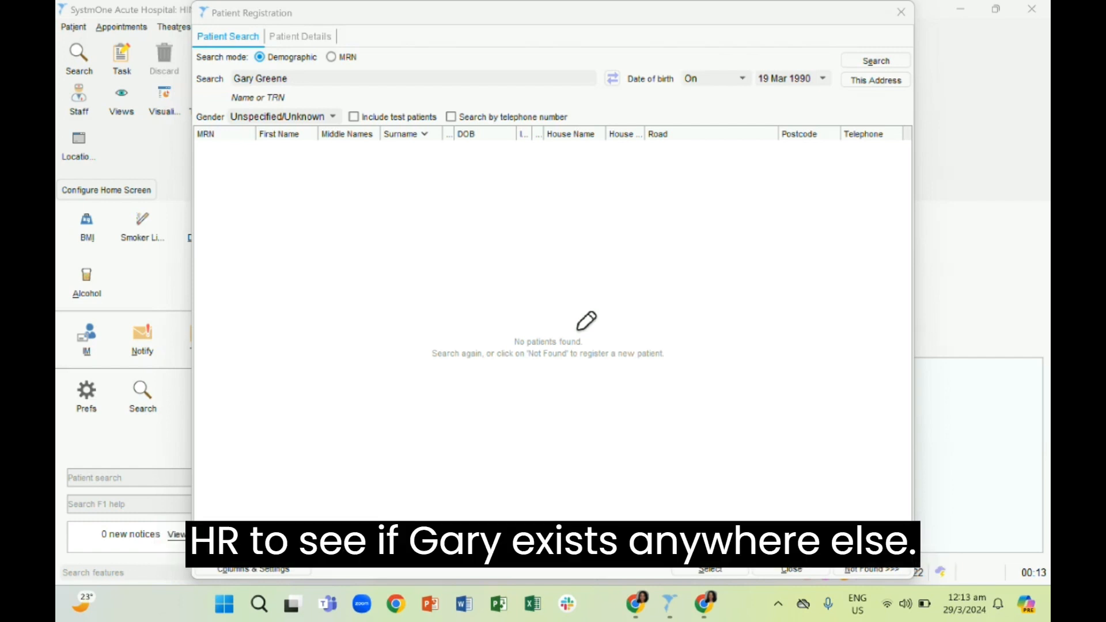
pyautogui.moveTo(248, 167); pyautogui.dragTo(435, 174)
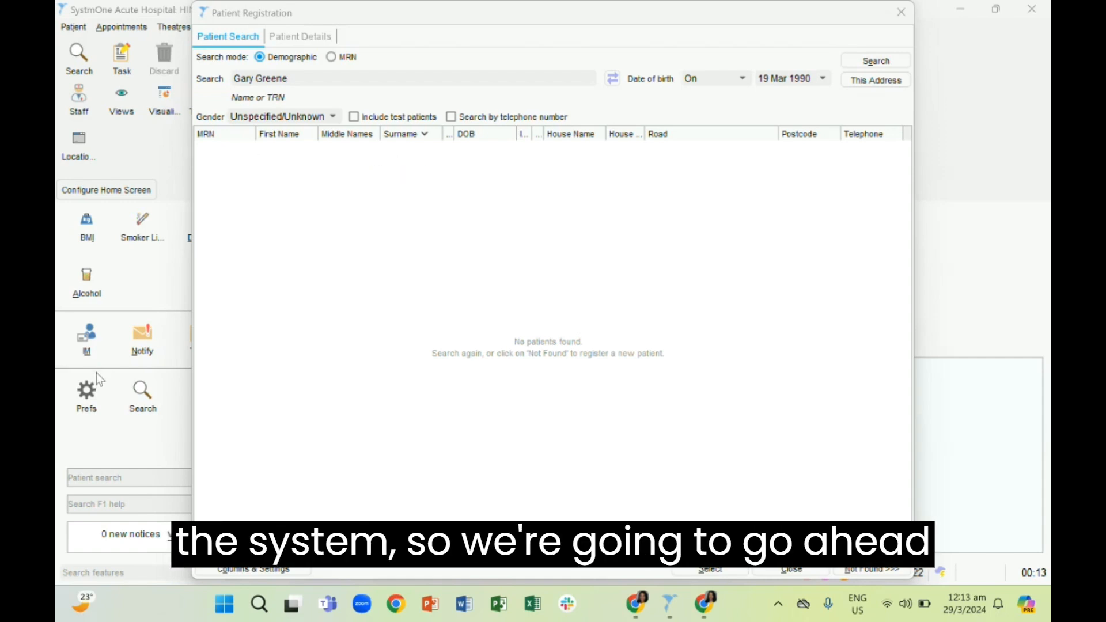
# Mark the patient as not found to proceed to the new patient's details form
pyautogui.click(854, 570)
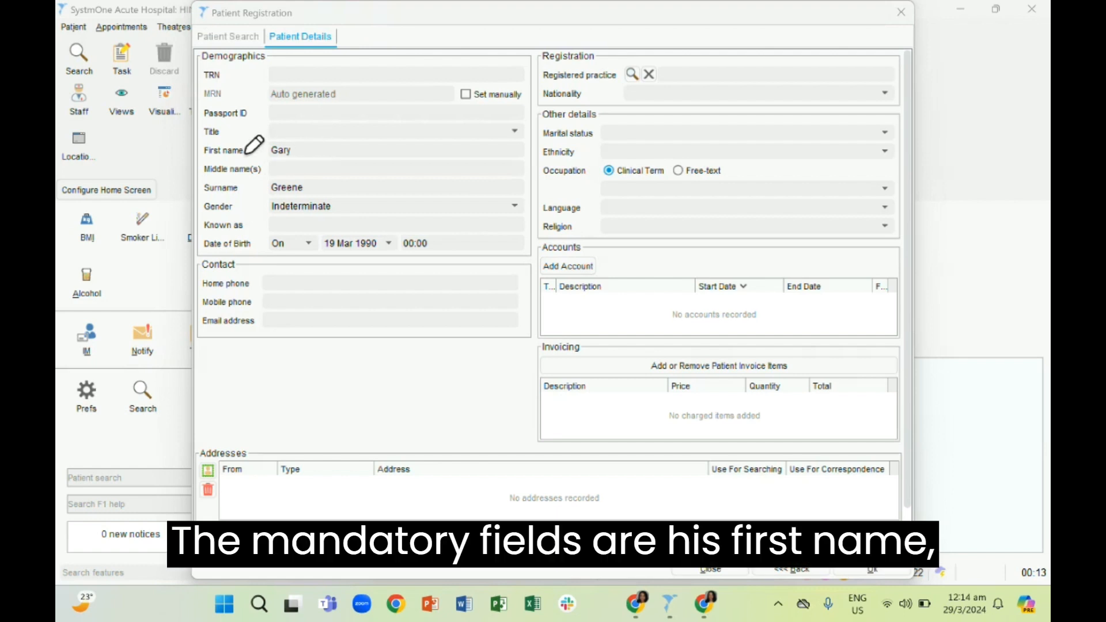
pyautogui.moveTo(245, 151); pyautogui.dragTo(267, 132)
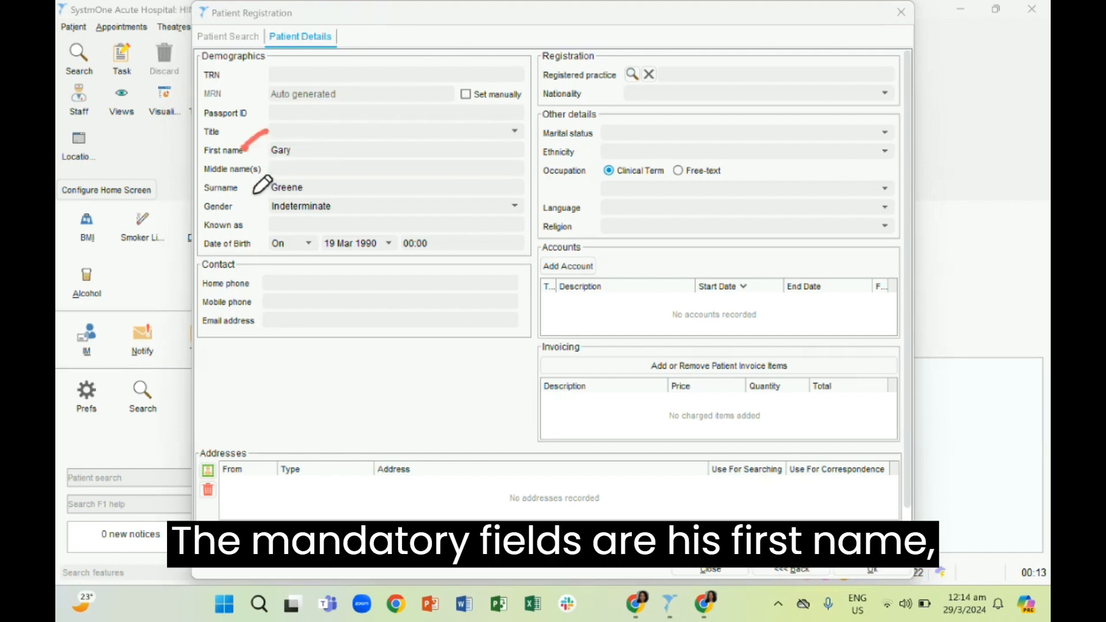
pyautogui.moveTo(252, 188); pyautogui.dragTo(276, 154)
pyautogui.moveTo(241, 210); pyautogui.dragTo(267, 196)
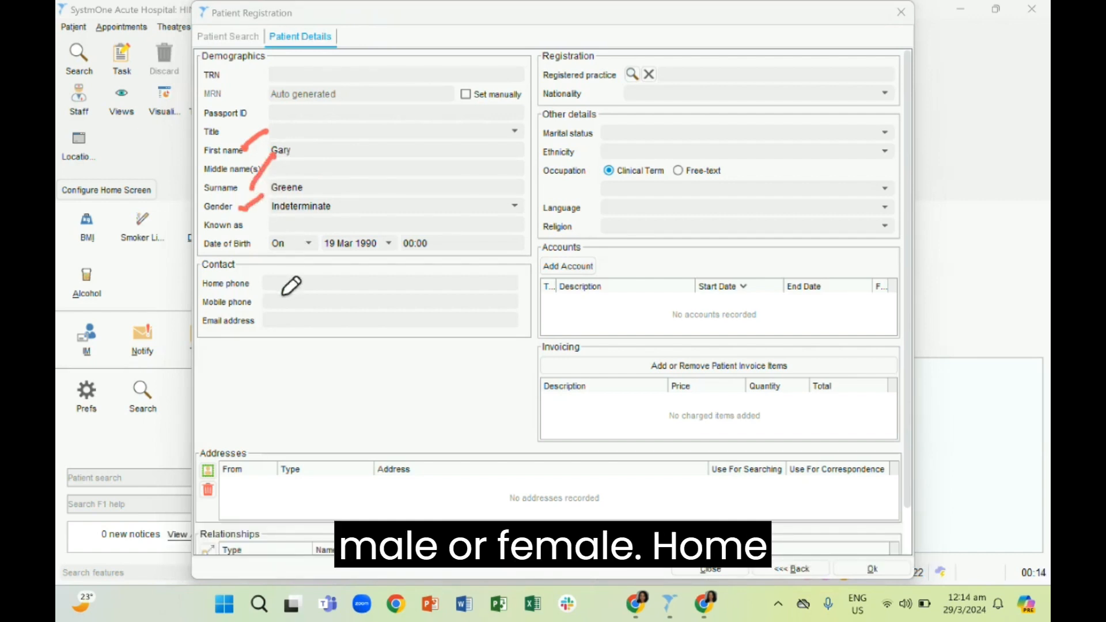
pyautogui.moveTo(278, 284); pyautogui.dragTo(323, 270)
pyautogui.moveTo(205, 494); pyautogui.dragTo(232, 479)
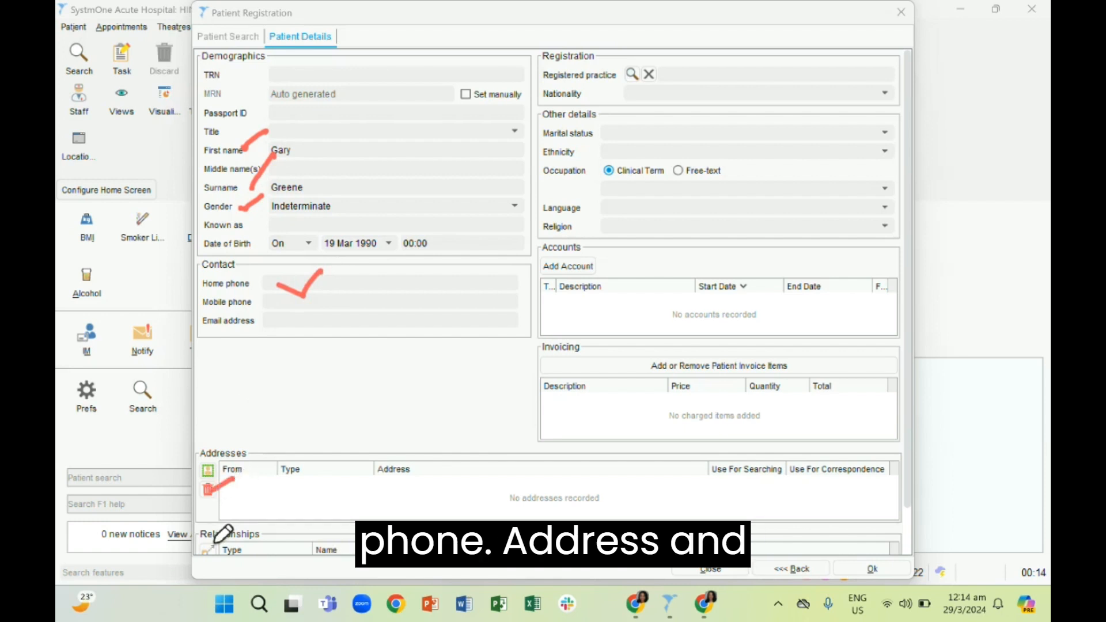
pyautogui.moveTo(222, 534); pyautogui.dragTo(247, 511)
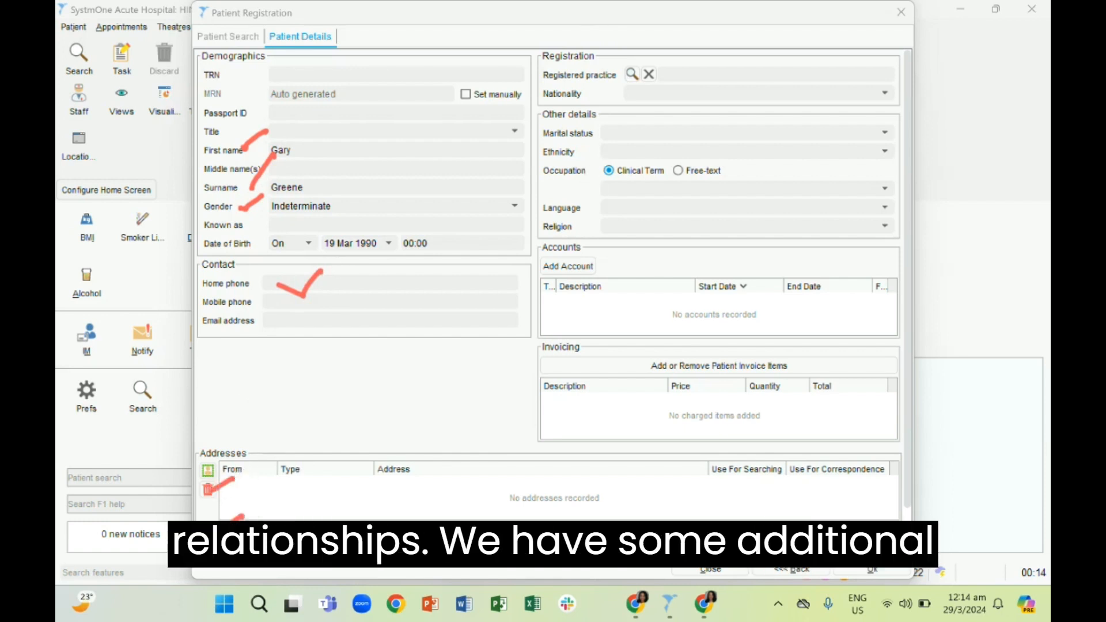
pyautogui.press('e')
pyautogui.moveTo(558, 45); pyautogui.dragTo(679, 48)
pyautogui.moveTo(676, 128); pyautogui.dragTo(718, 117)
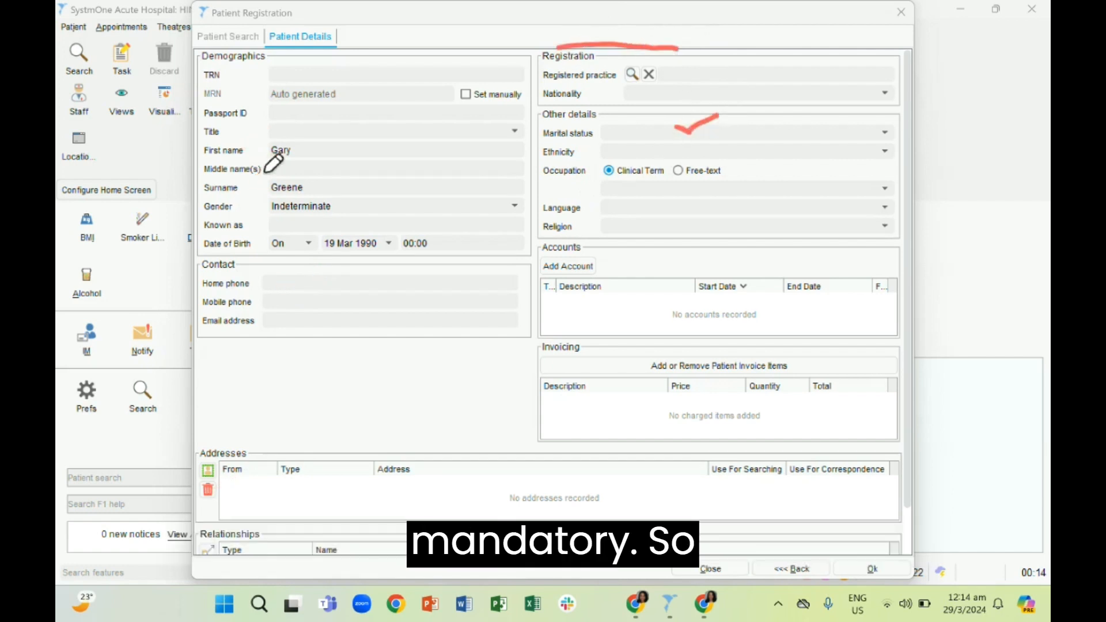
pyautogui.press('Escape')
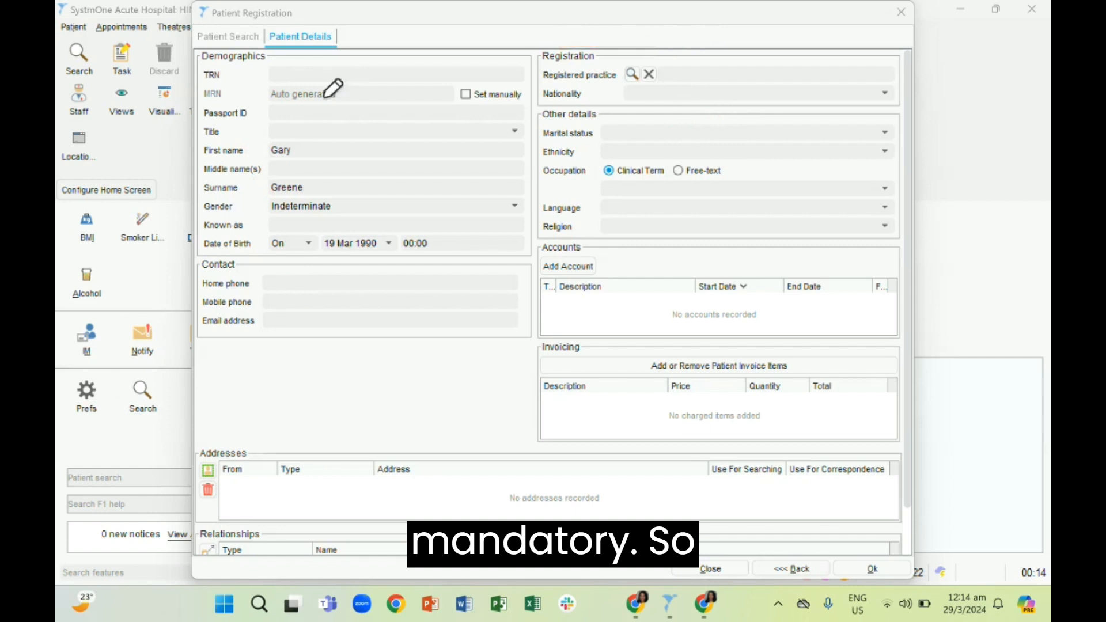
# Set the patient's gender to Male and enter their known-as name and home phone number
pyautogui.click(309, 211)
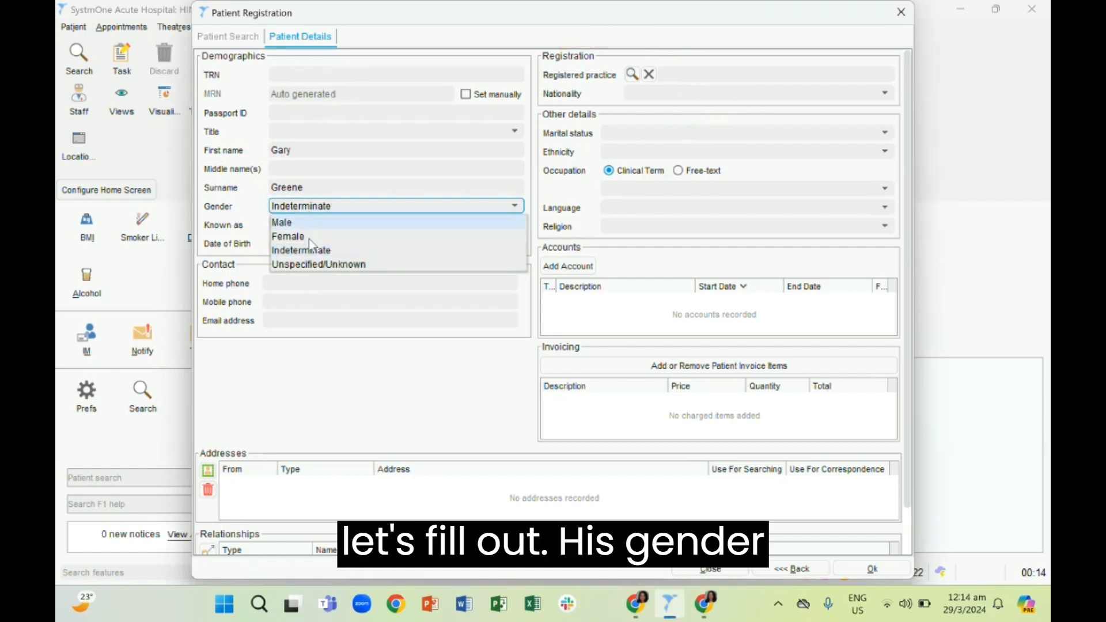
pyautogui.click(311, 224)
pyautogui.click(309, 226)
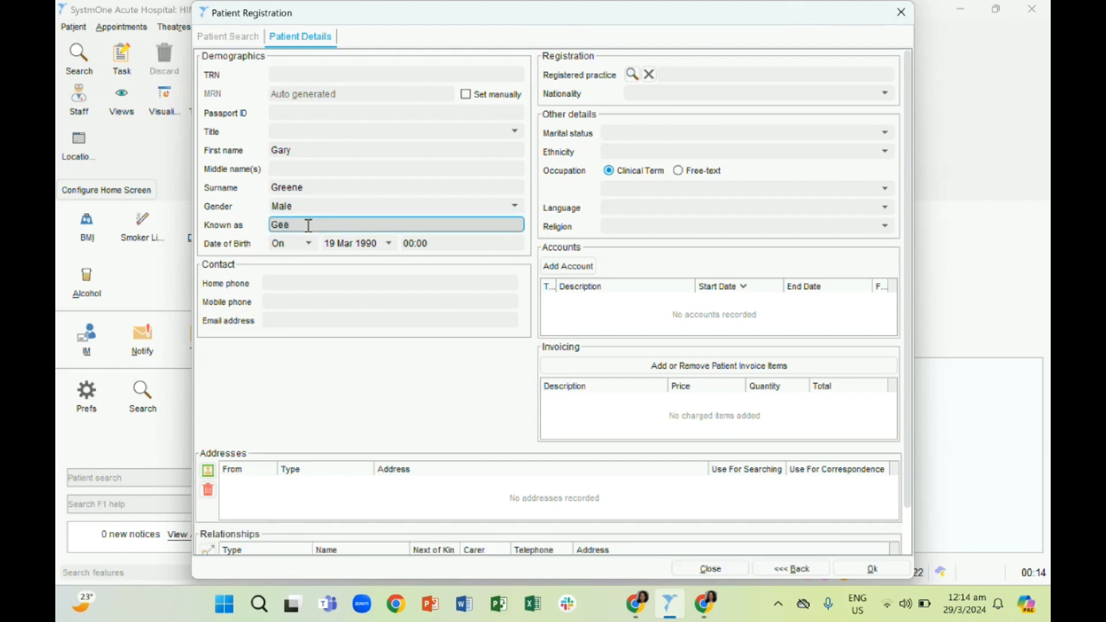
pyautogui.click(304, 281)
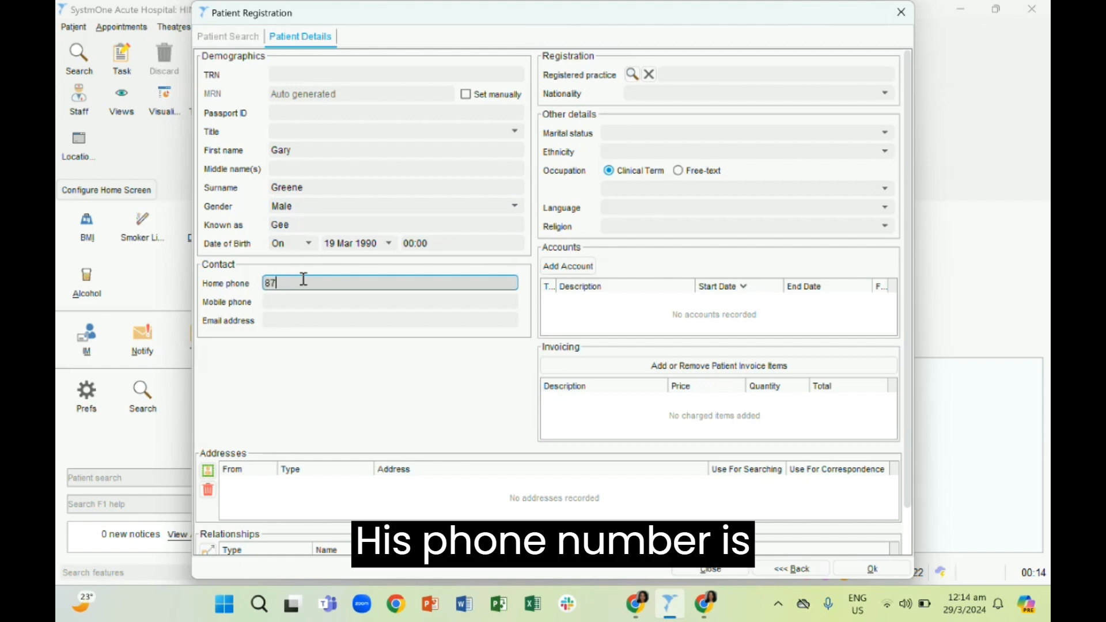
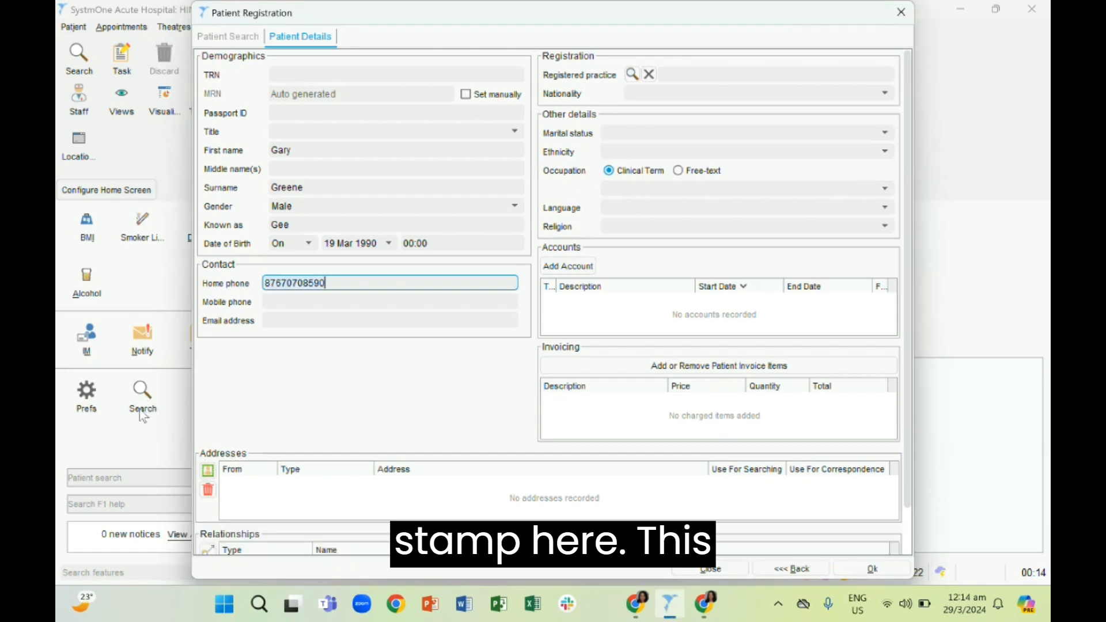
# Start a new Home address for the patient and enter its house name, road number and road name
pyautogui.click(209, 473)
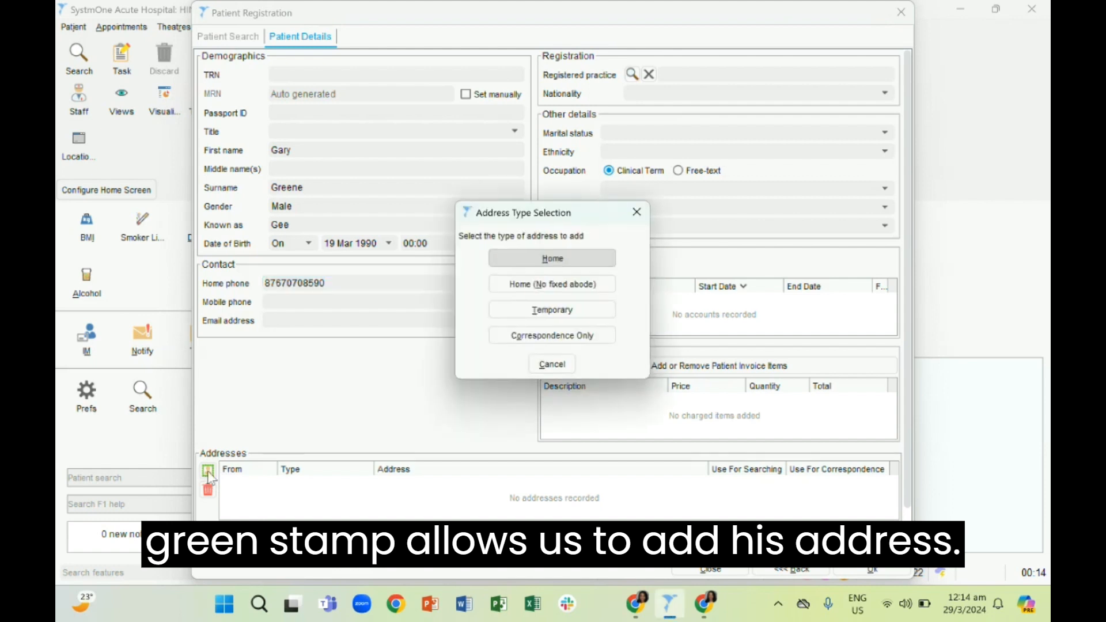
pyautogui.click(549, 260)
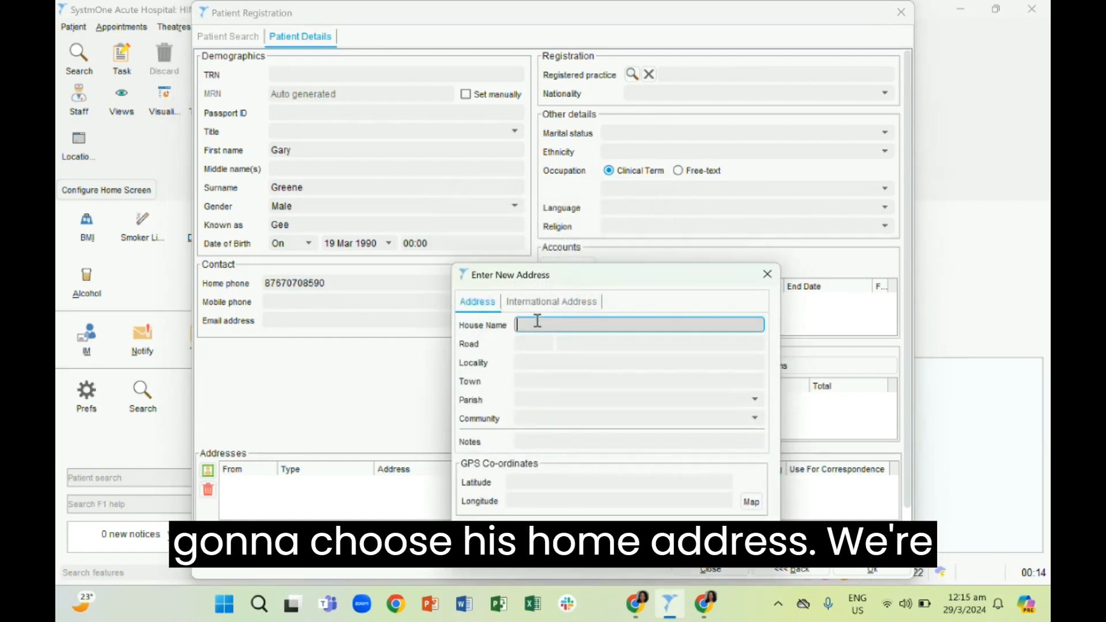
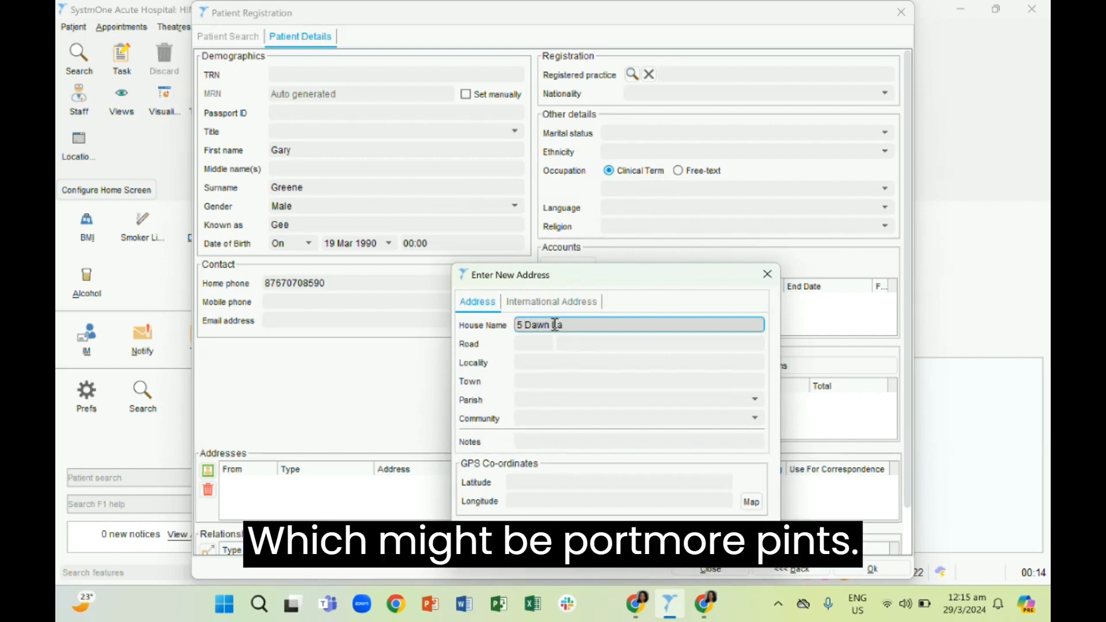
pyautogui.tripleClick(562, 327)
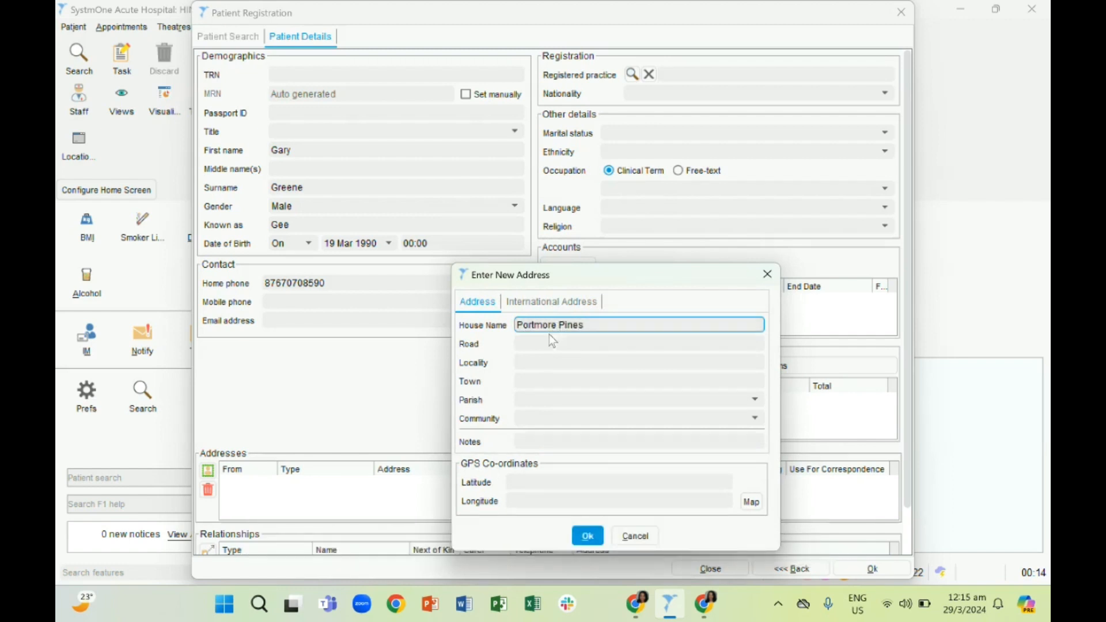
pyautogui.click(531, 341)
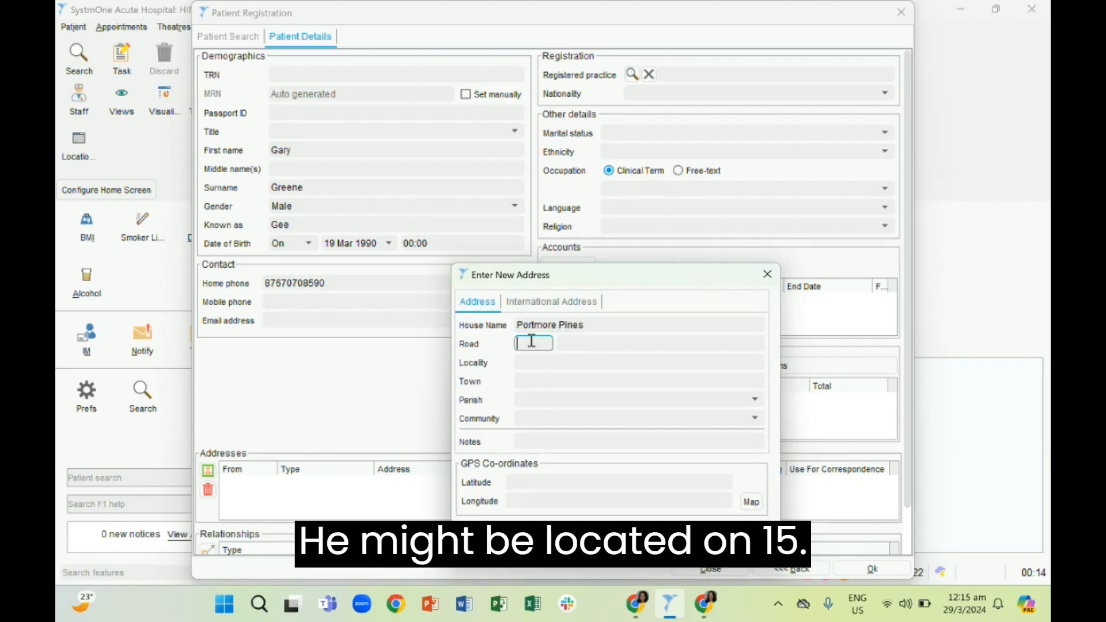
pyautogui.click(574, 338)
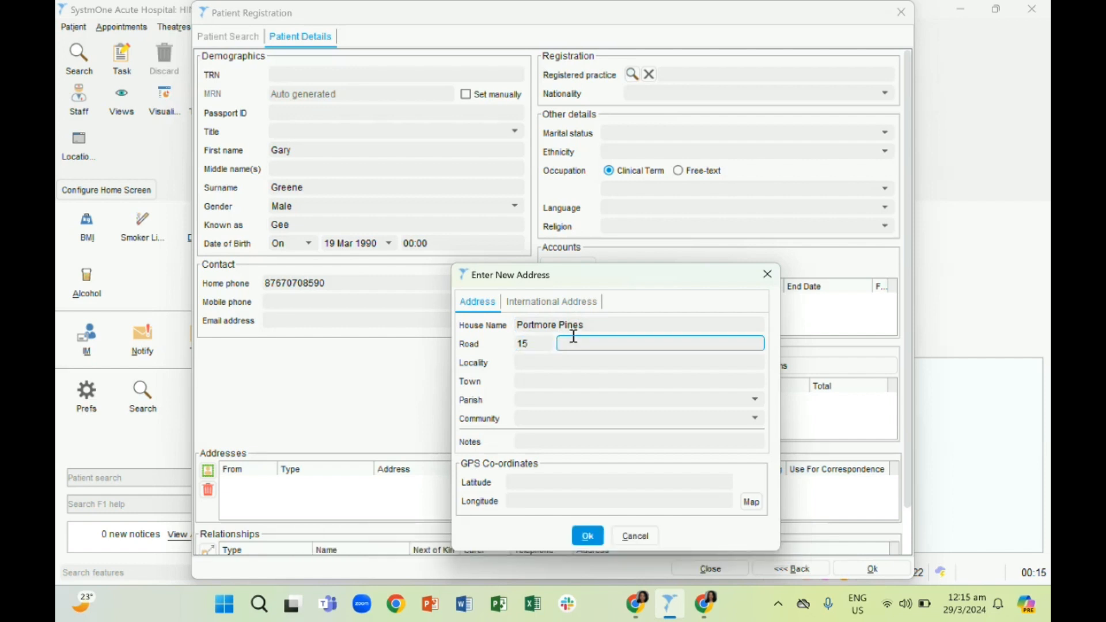
pyautogui.write('Portmore Road')
# Choose the parish and community for the home address and save it to the registration
pyautogui.click(581, 396)
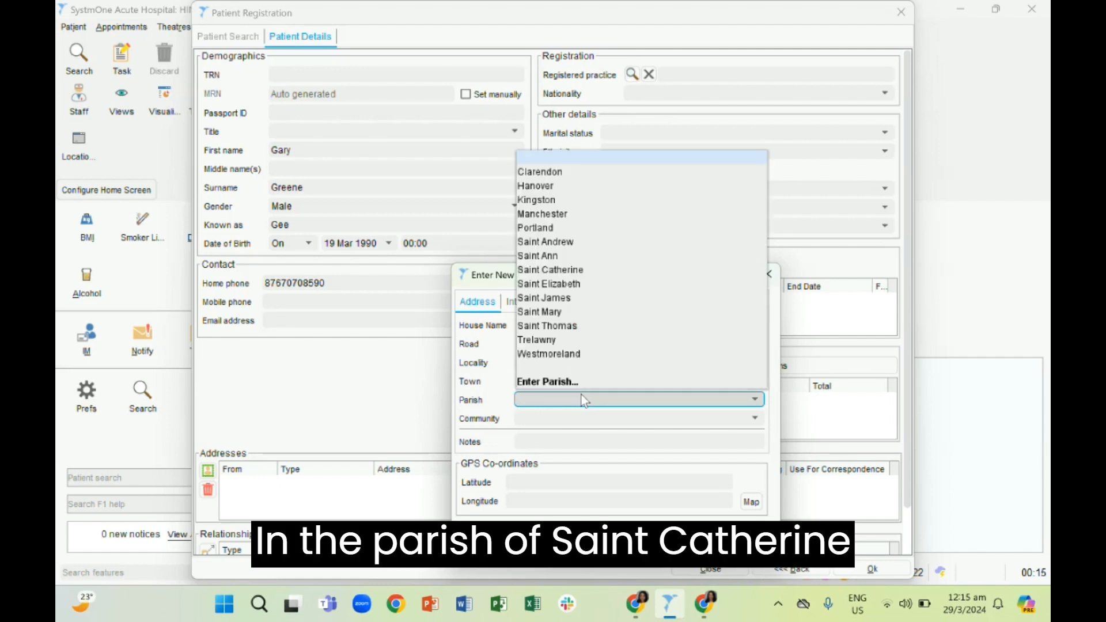
pyautogui.click(579, 271)
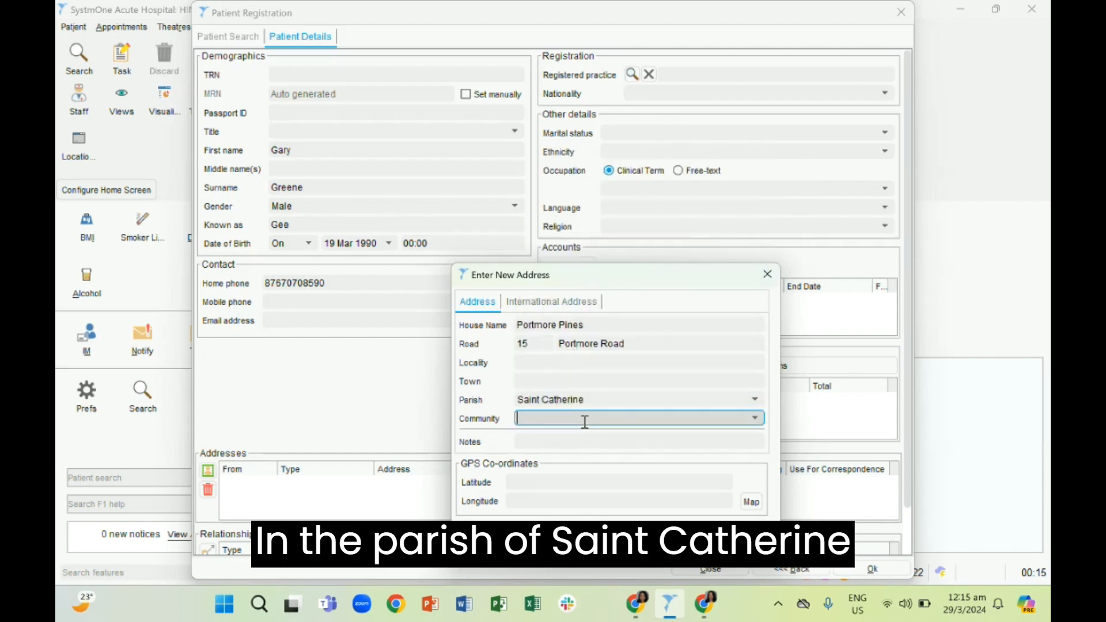
pyautogui.click(742, 416)
pyautogui.click(755, 418)
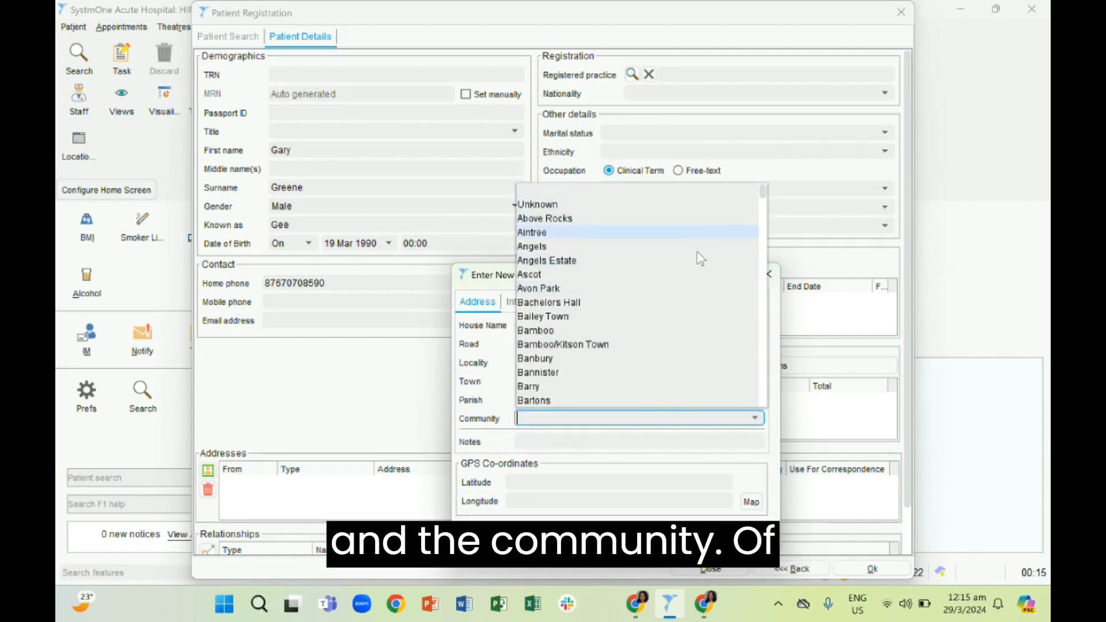
pyautogui.click(681, 246)
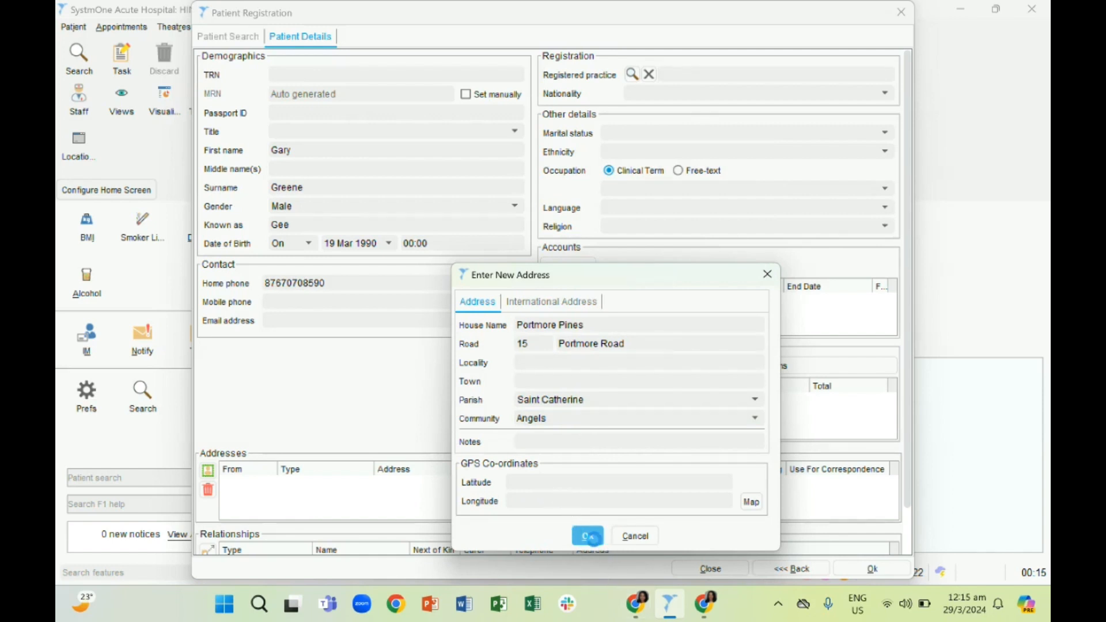
pyautogui.click(589, 536)
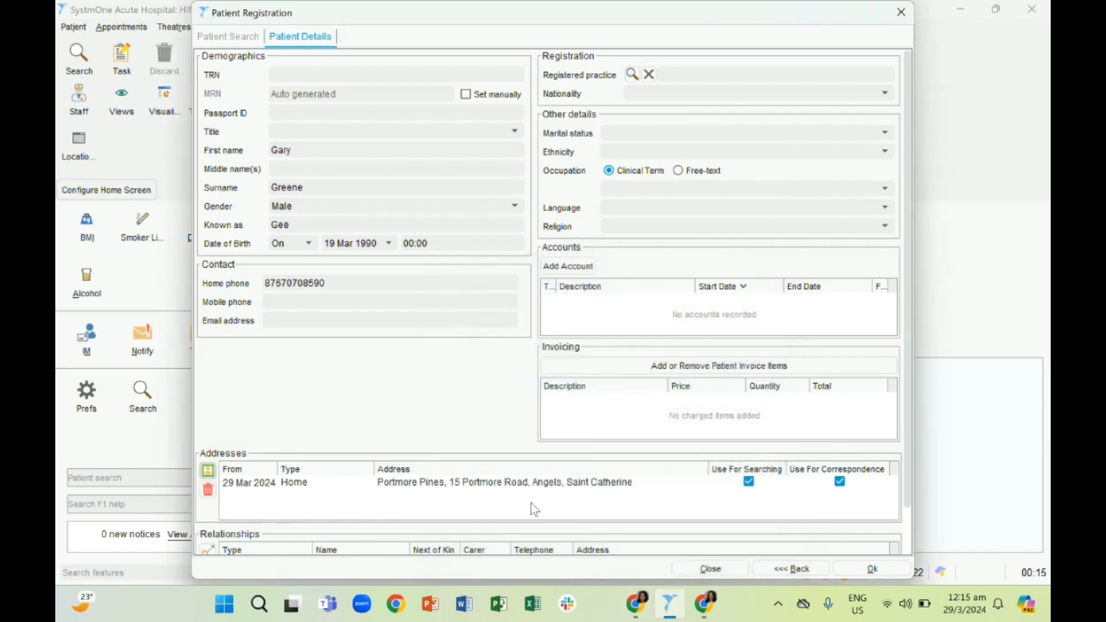
pyautogui.click(506, 488)
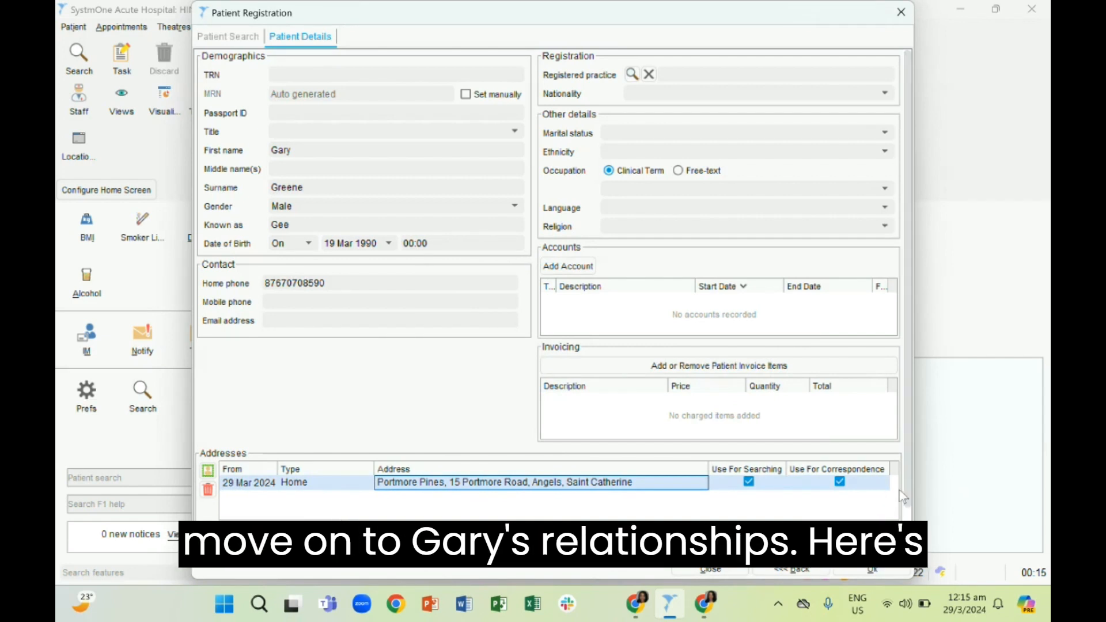
pyautogui.scroll(-1, 910, 507)
pyautogui.scroll(-2, 910, 507)
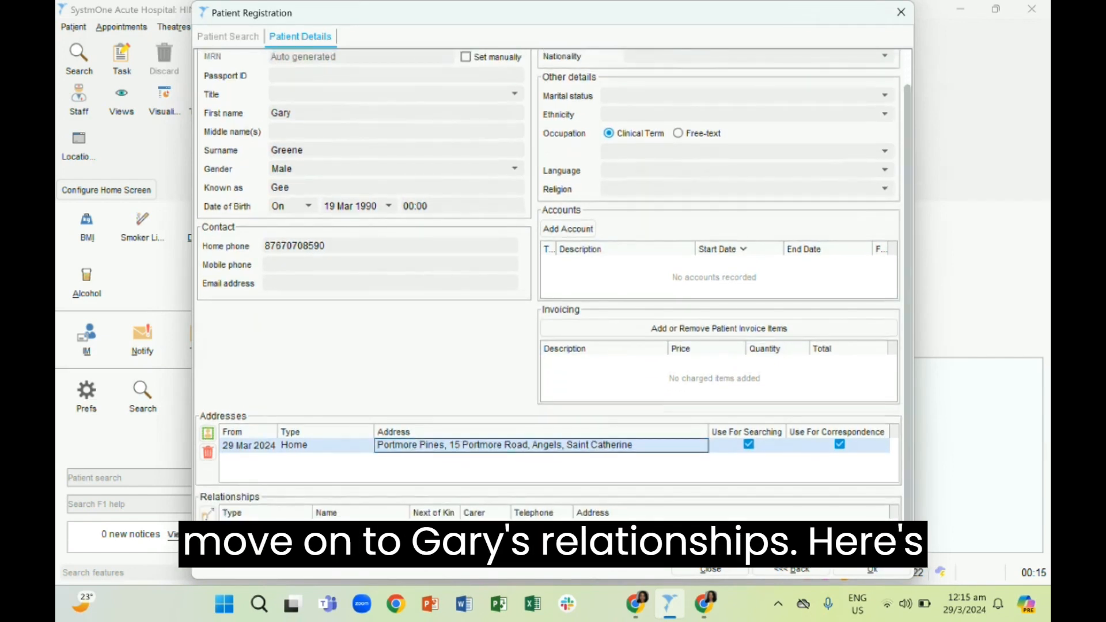
pyautogui.click(840, 444)
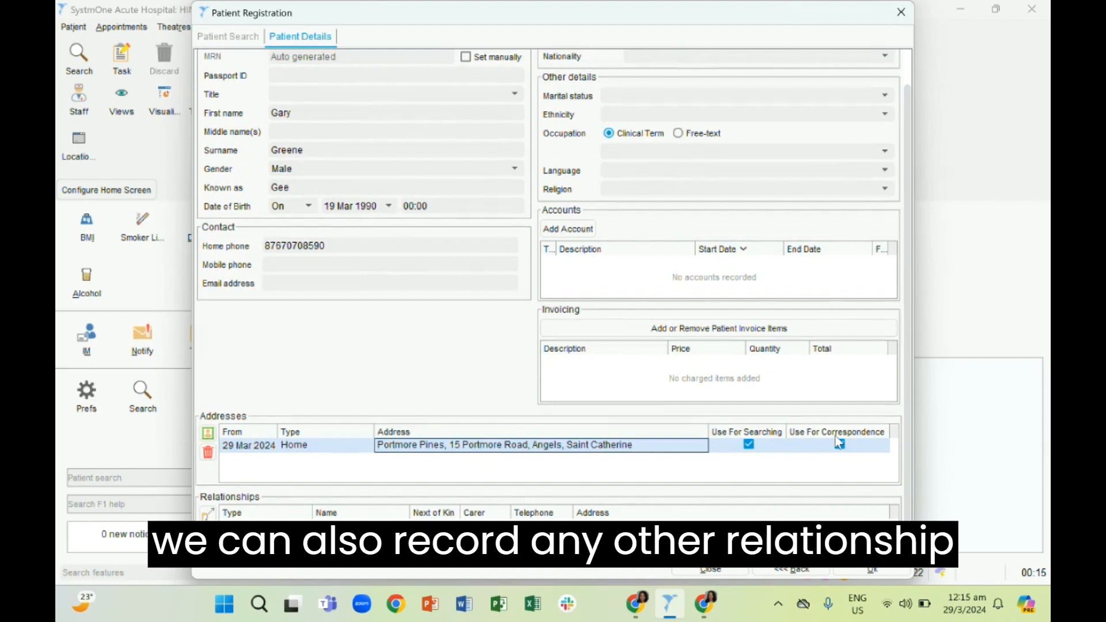
pyautogui.click(840, 444)
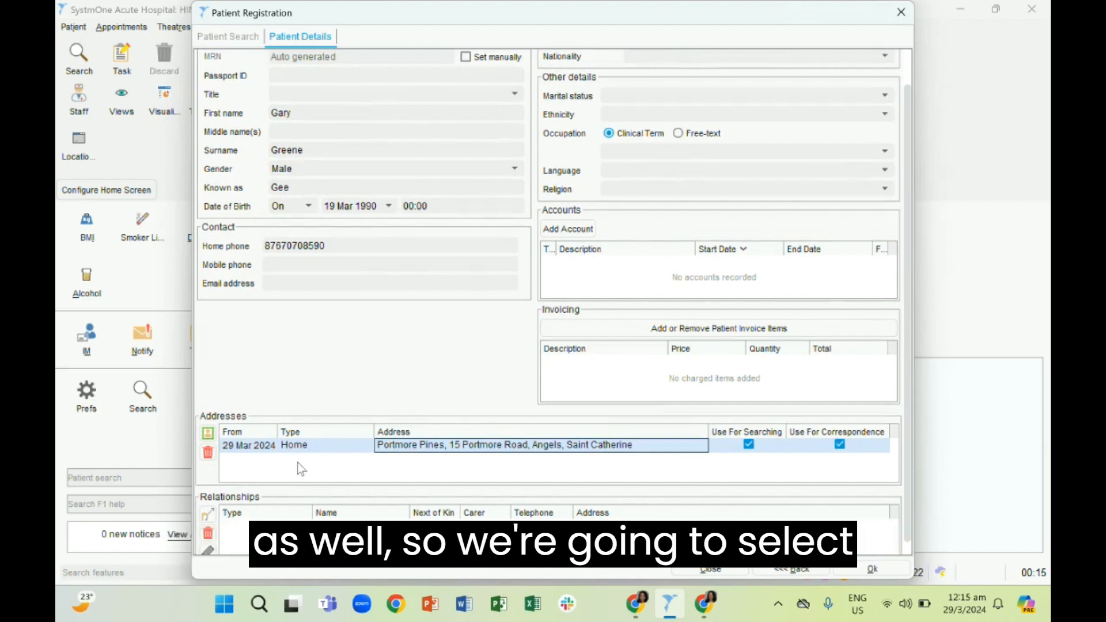
# Start a new patient relationship, search the relationship types for "wife" and choose Wife as its type
pyautogui.click(210, 522)
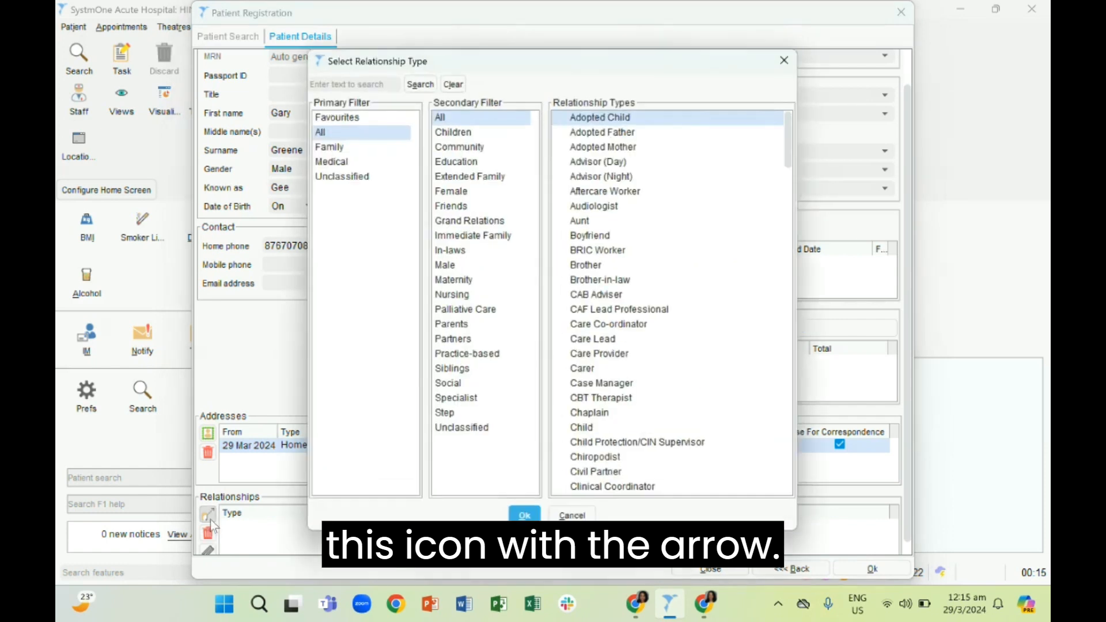
pyautogui.click(370, 86)
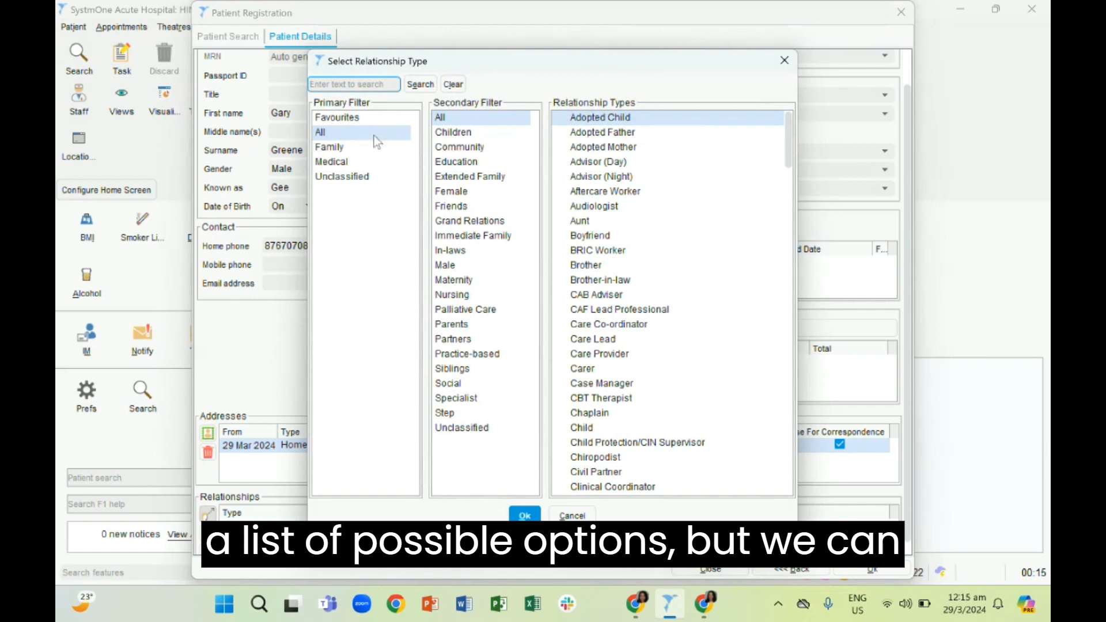
pyautogui.write('w')
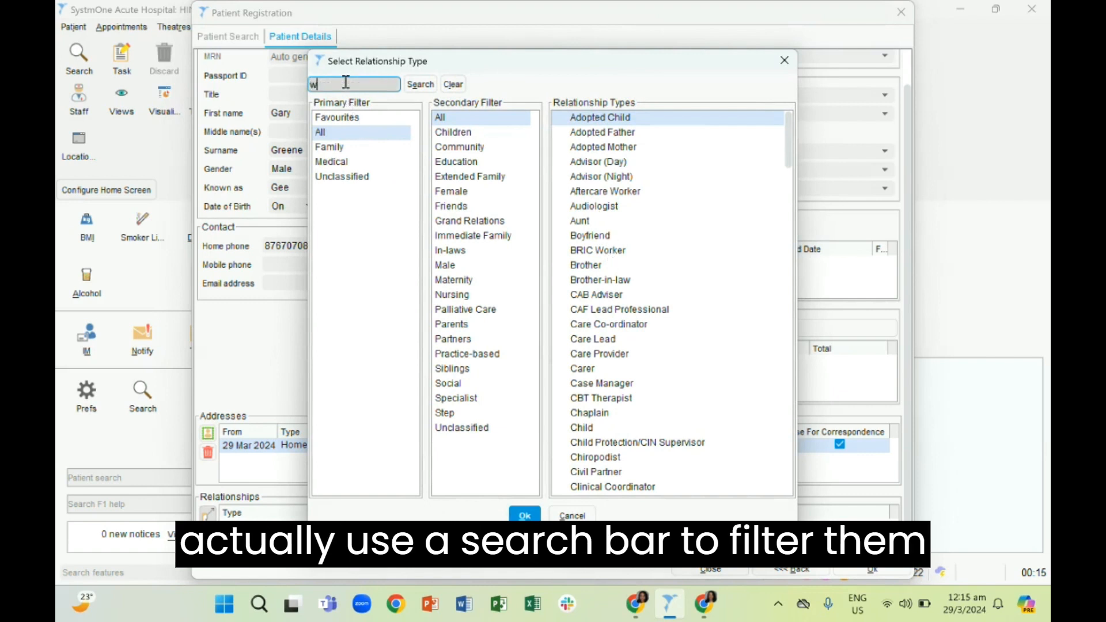
pyautogui.write('ife')
pyautogui.press('Return')
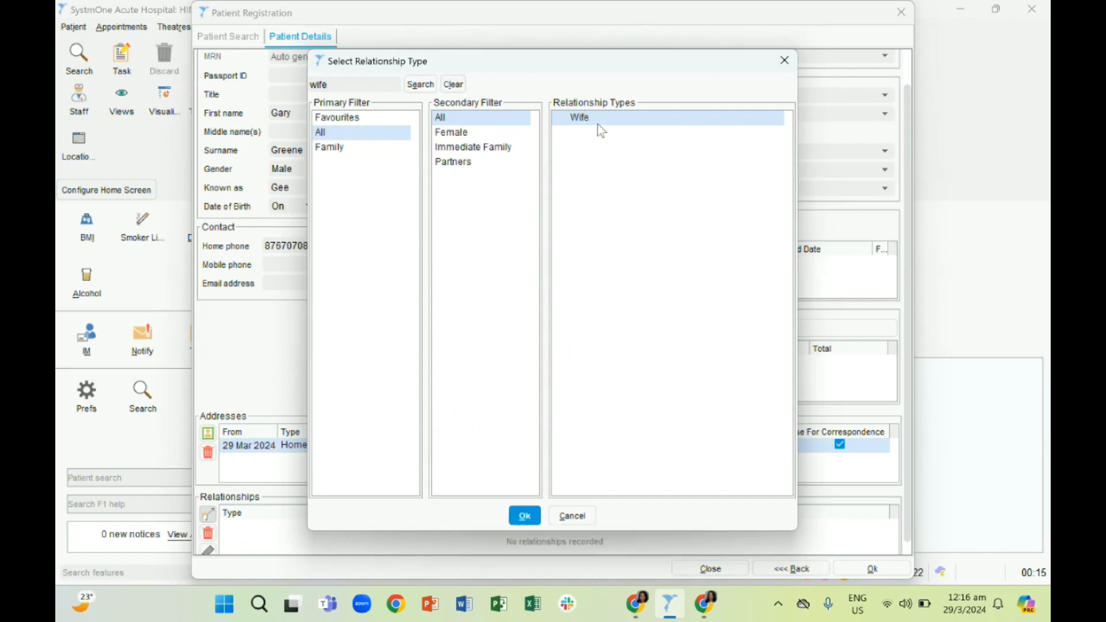
pyautogui.click(525, 516)
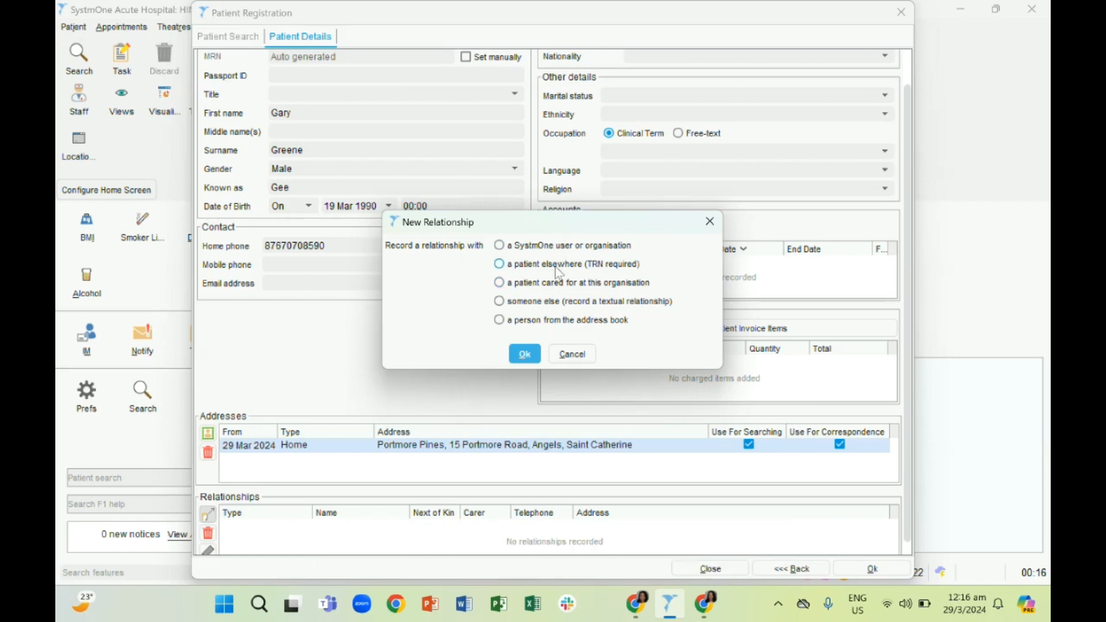
# Record the relationship with "someone else (record a textual relationship)" and continue to its details form
pyautogui.click(551, 305)
pyautogui.click(88, 436)
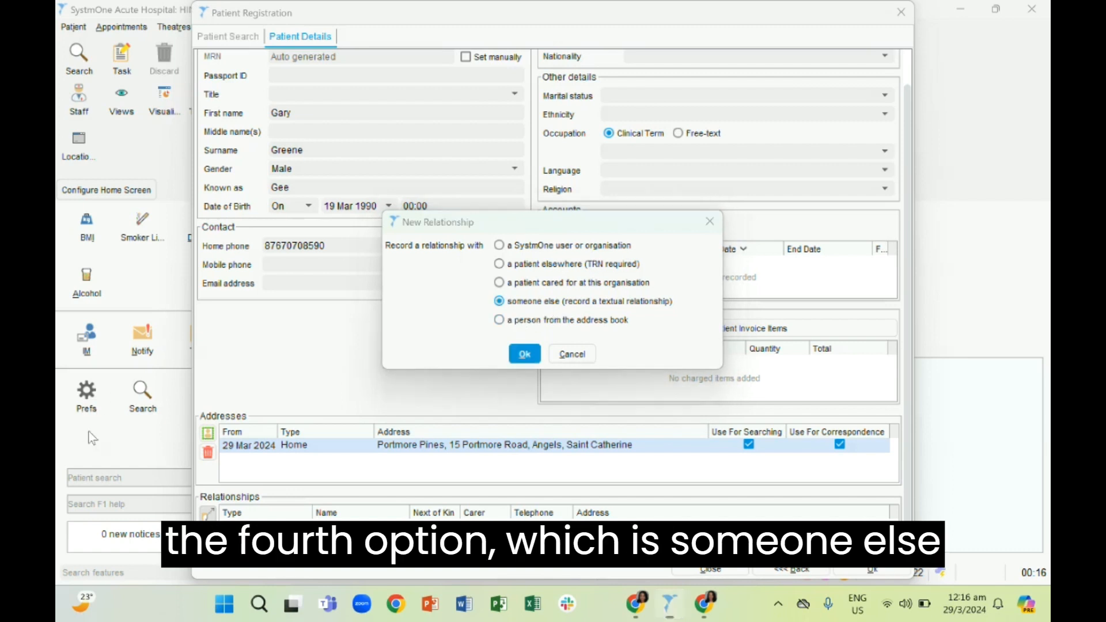
pyautogui.moveTo(608, 315); pyautogui.dragTo(680, 310)
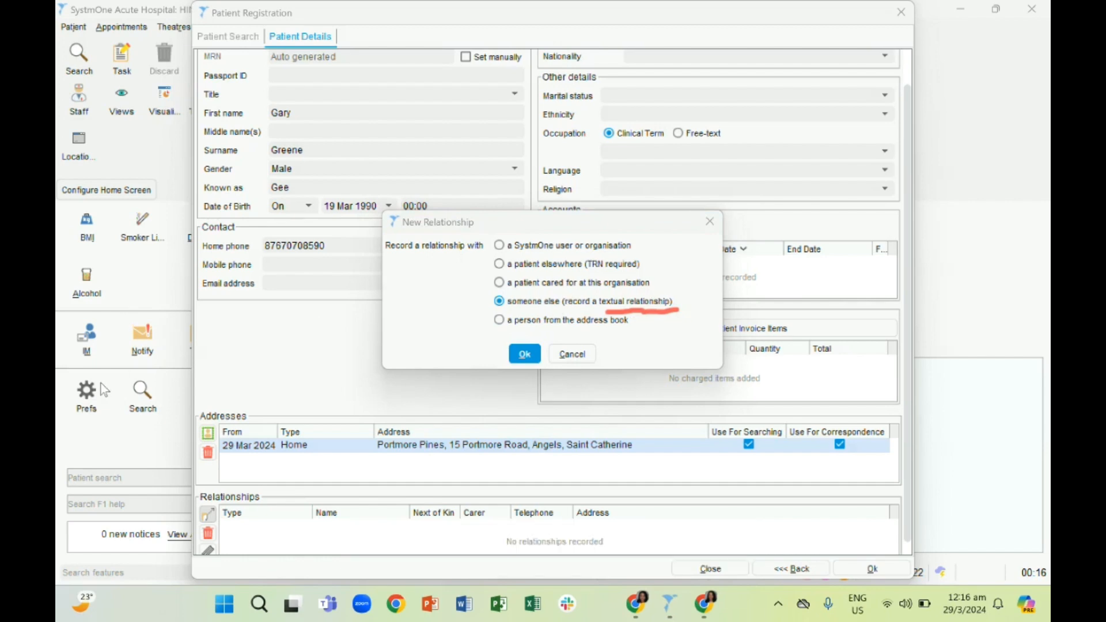
pyautogui.click(521, 354)
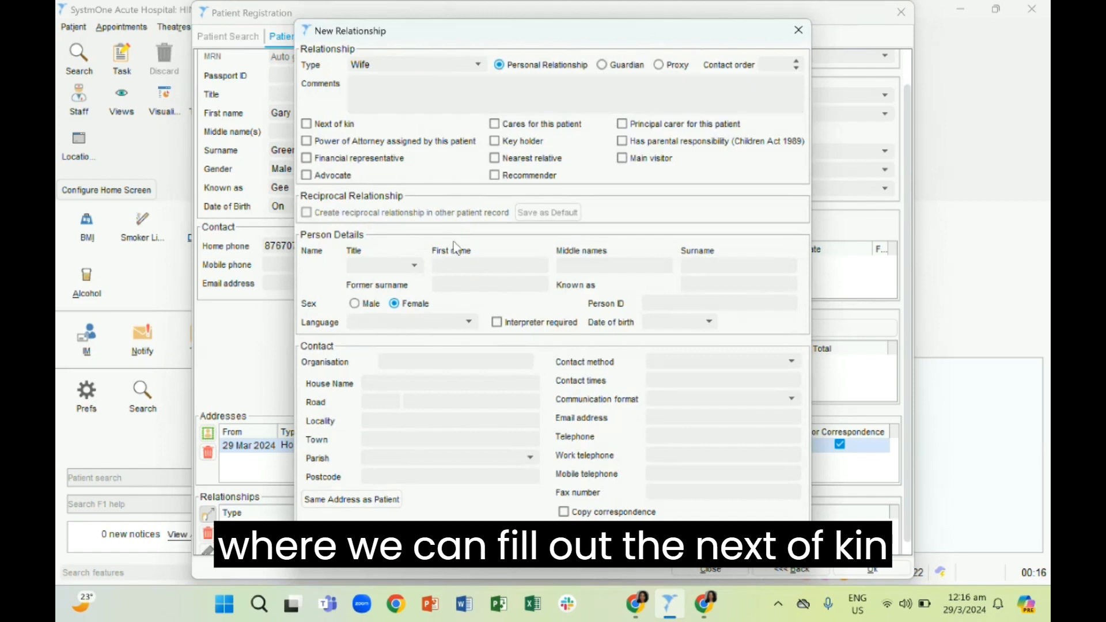
# Review the new relationship's type, contact order, comments, role options, person details and contact fields
pyautogui.click(96, 415)
pyautogui.moveTo(452, 69)
pyautogui.mouseDown()
pyautogui.moveTo(490, 36)
pyautogui.moveTo(552, 54)
pyautogui.moveTo(674, 58)
pyautogui.mouseUp()
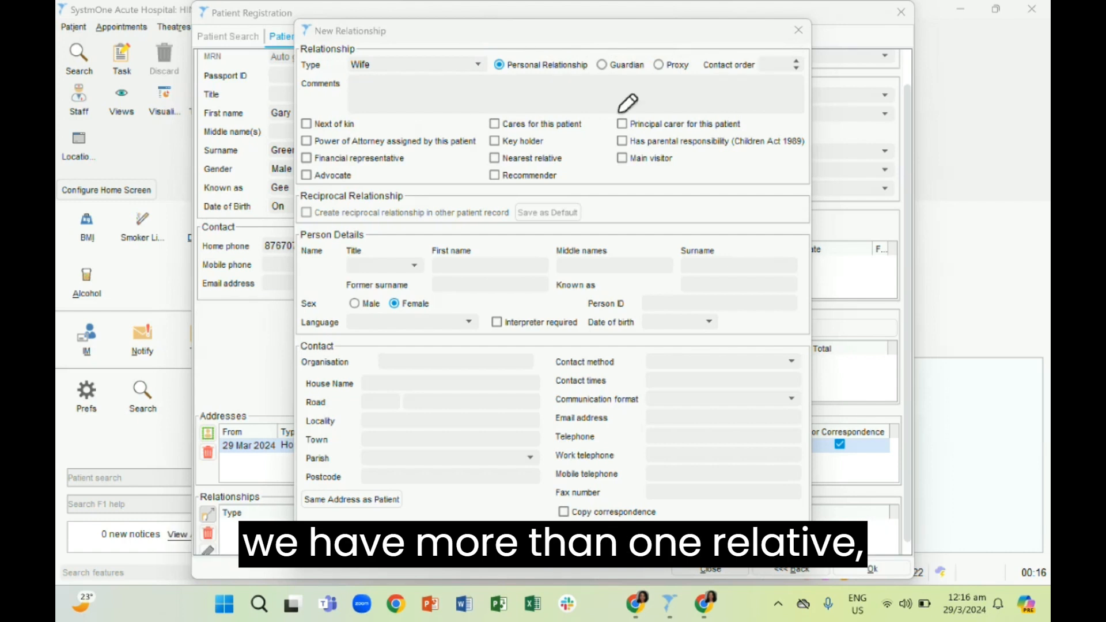
pyautogui.moveTo(366, 97); pyautogui.dragTo(408, 103)
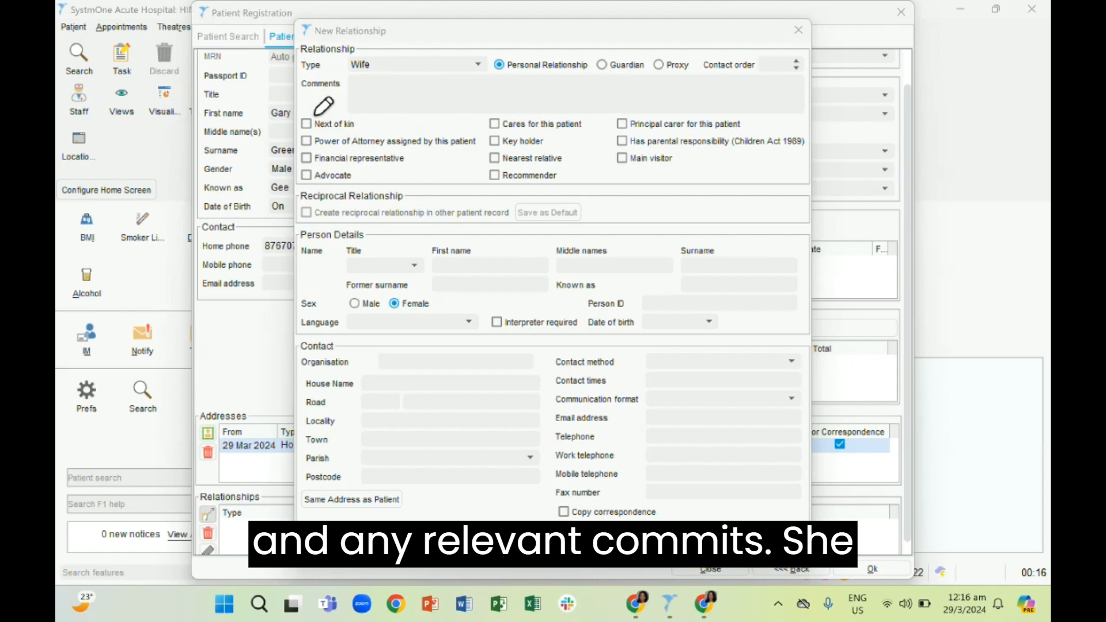
pyautogui.moveTo(312, 110); pyautogui.dragTo(337, 110)
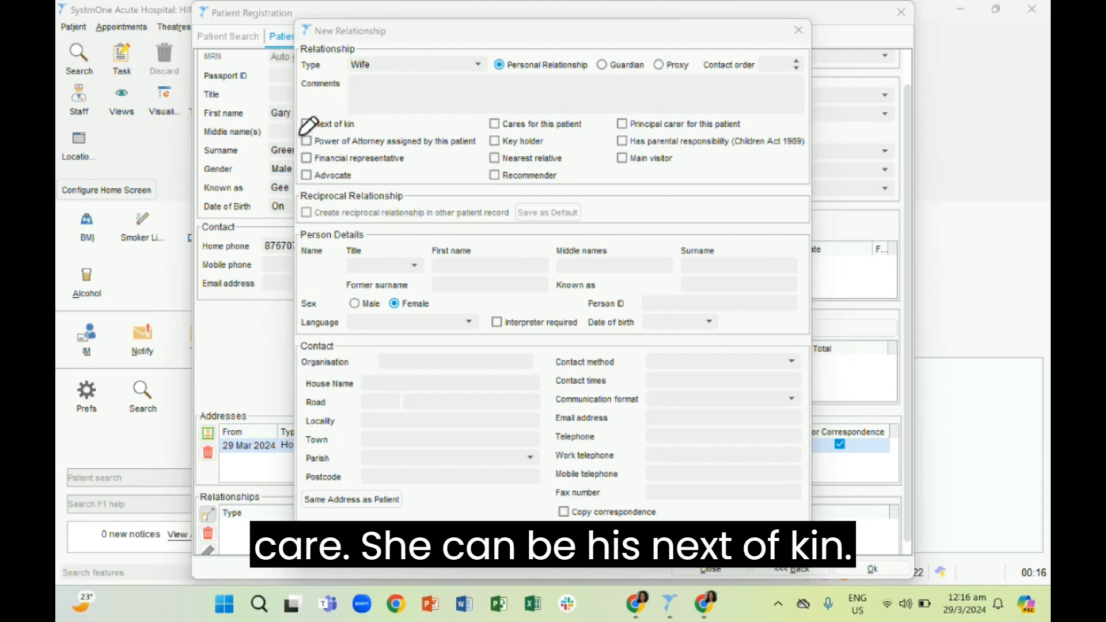
pyautogui.moveTo(311, 122); pyautogui.dragTo(320, 108)
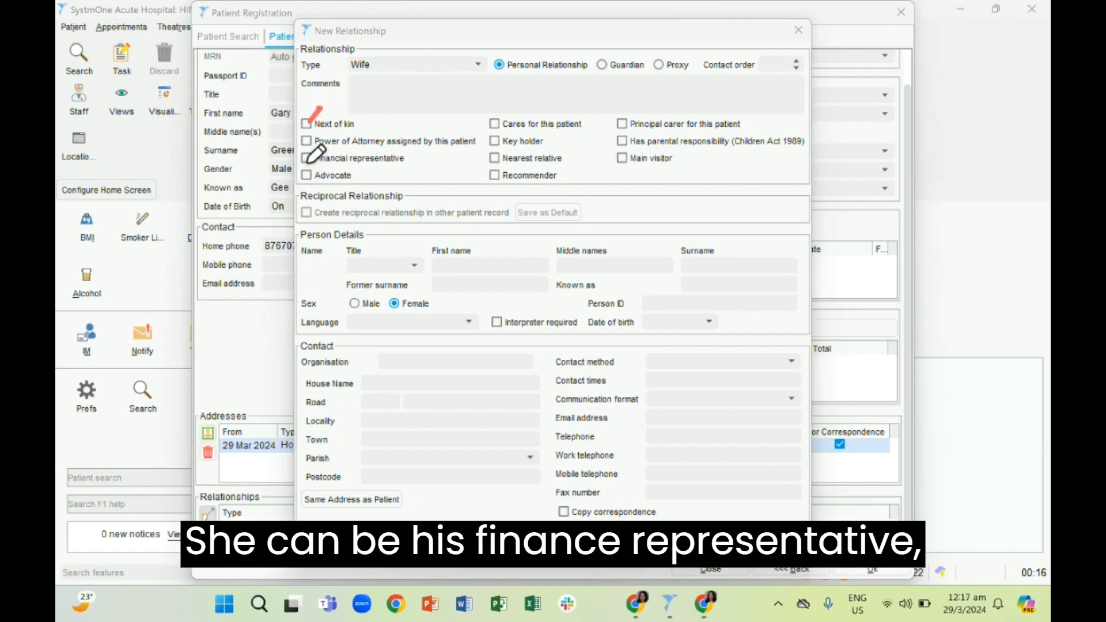
pyautogui.moveTo(304, 158)
pyautogui.mouseDown()
pyautogui.moveTo(333, 146)
pyautogui.moveTo(335, 171)
pyautogui.mouseUp()
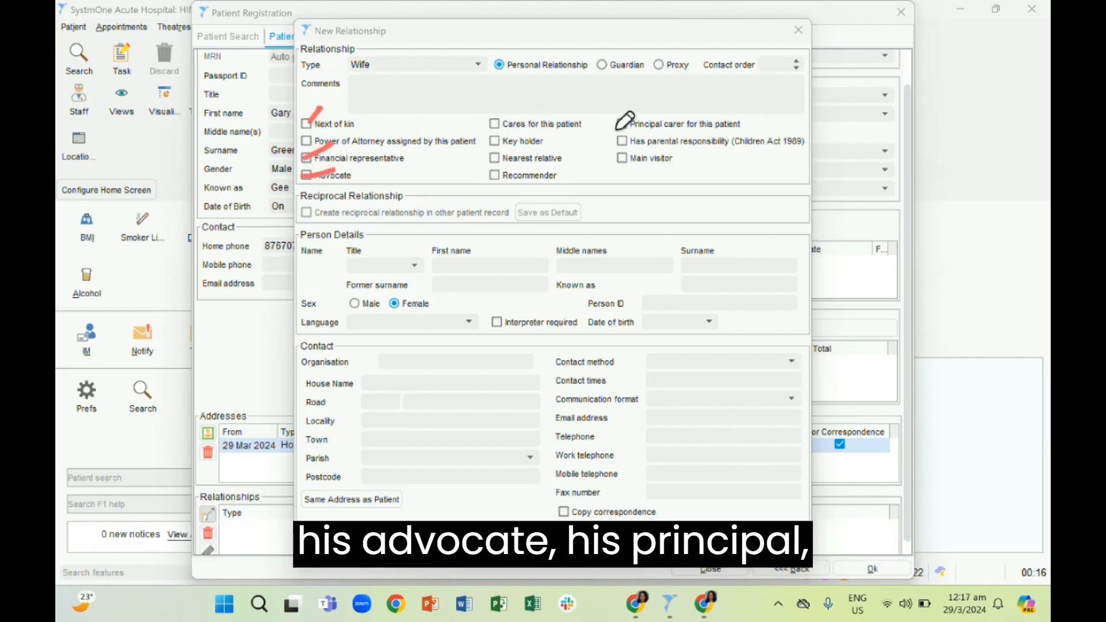
pyautogui.moveTo(613, 126); pyautogui.dragTo(630, 123)
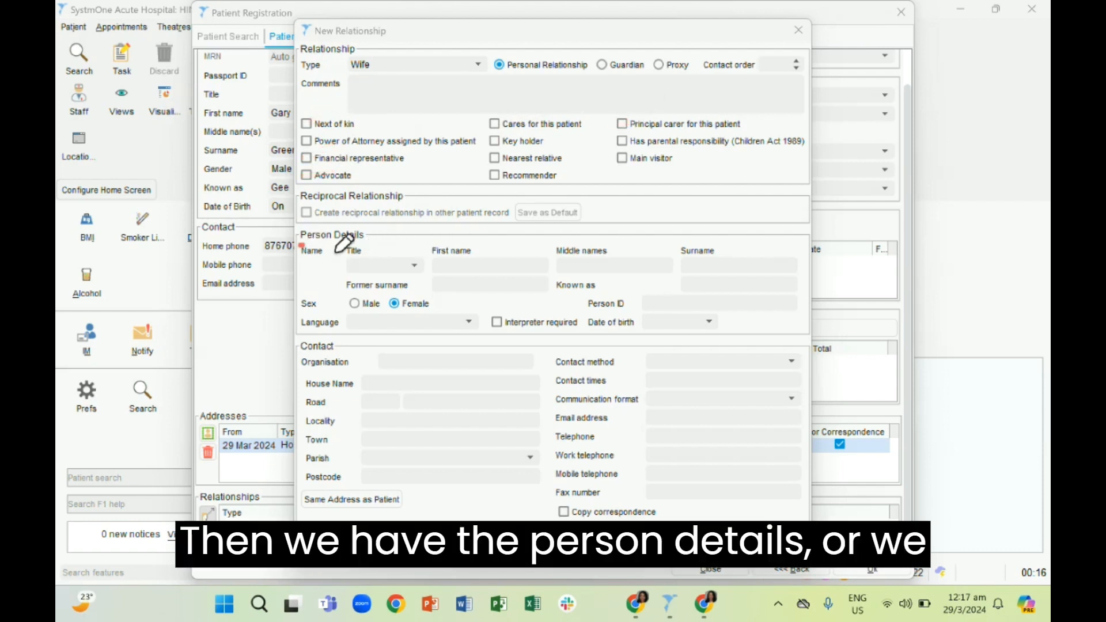
pyautogui.moveTo(336, 251); pyautogui.dragTo(363, 251)
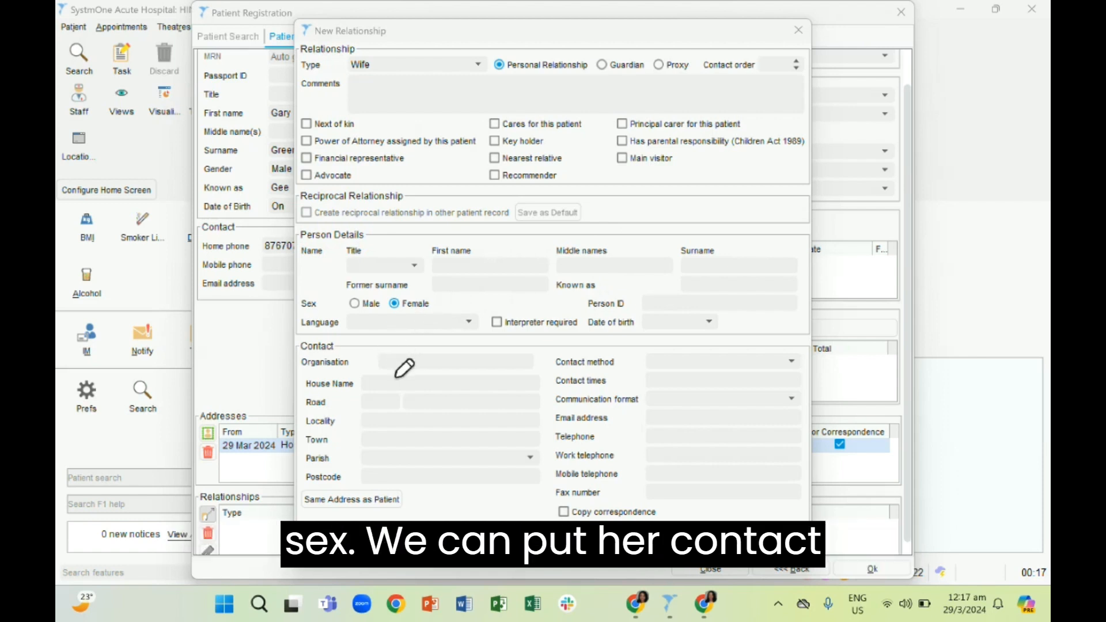
pyautogui.click(672, 360)
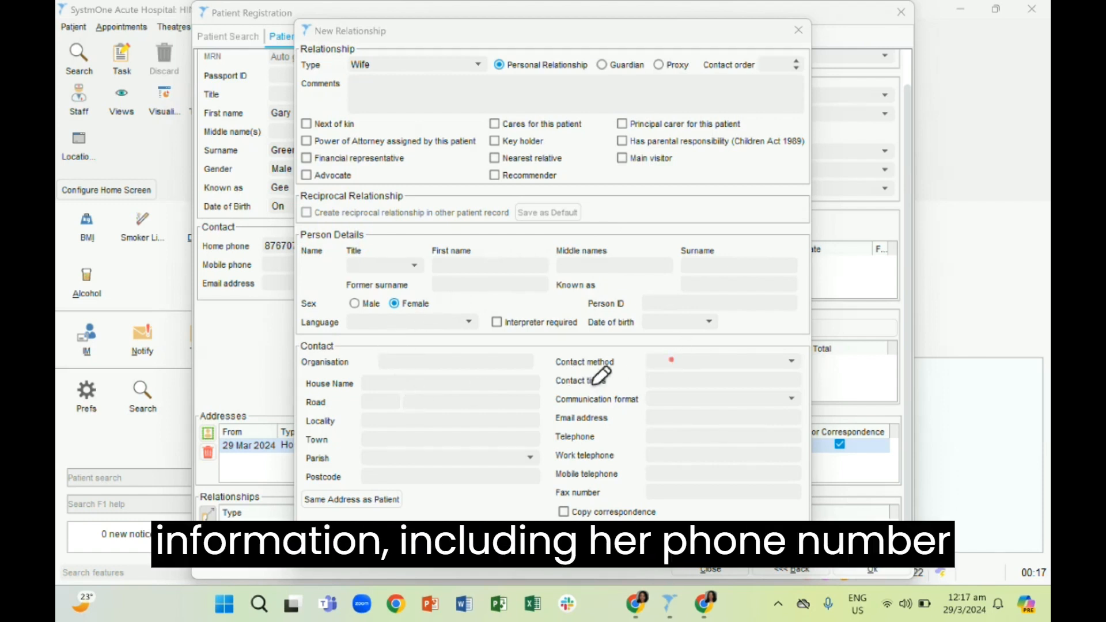
# Mark the wife as the patient's next of kin and set her contact order to 1
pyautogui.click(432, 389)
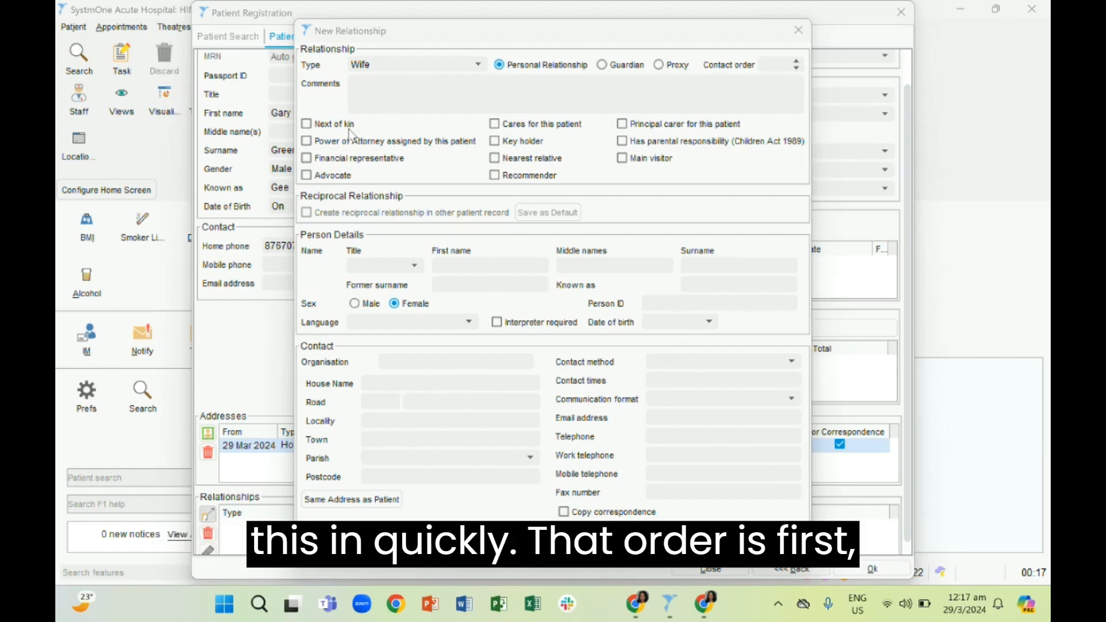
pyautogui.click(338, 125)
pyautogui.click(764, 66)
pyautogui.write('1')
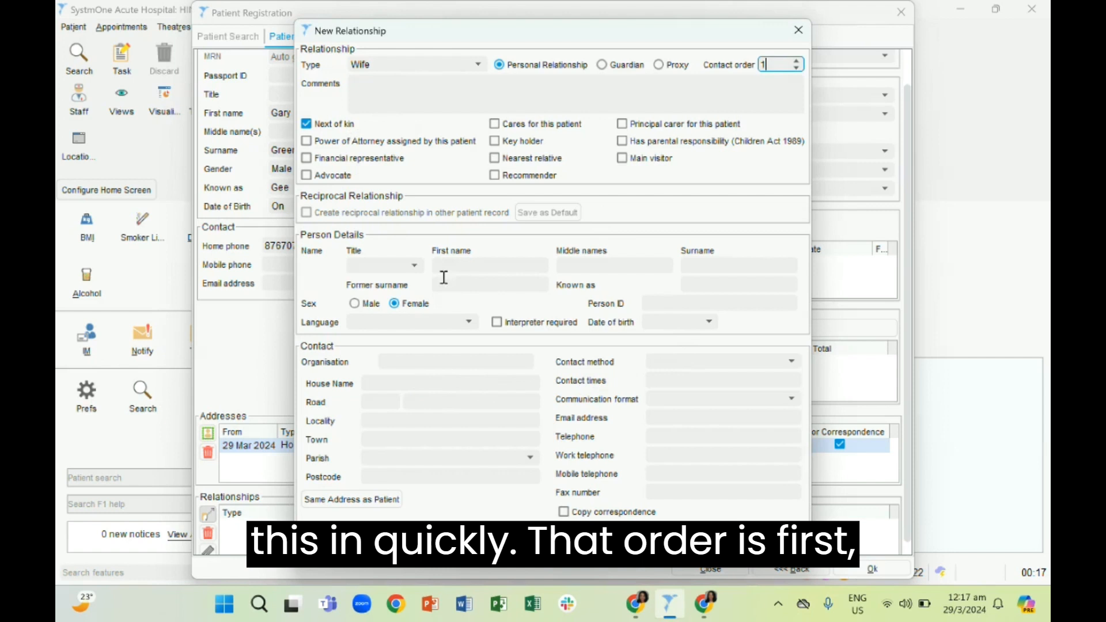
# Set the wife's title to Mrs and enter her first name in the person details
pyautogui.click(414, 268)
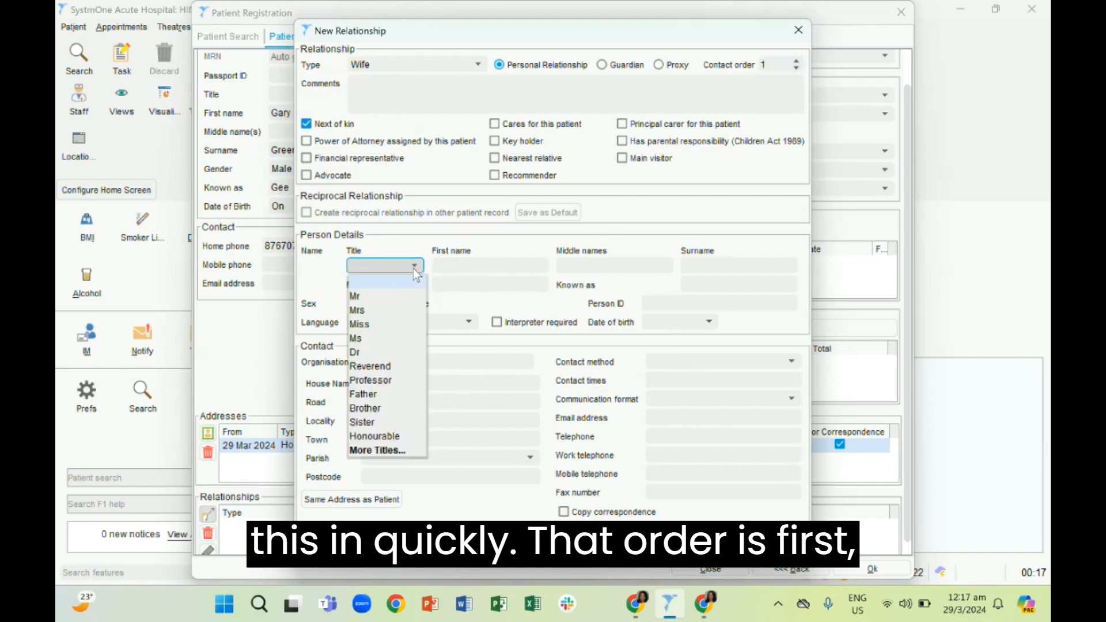
pyautogui.click(357, 310)
pyautogui.click(460, 267)
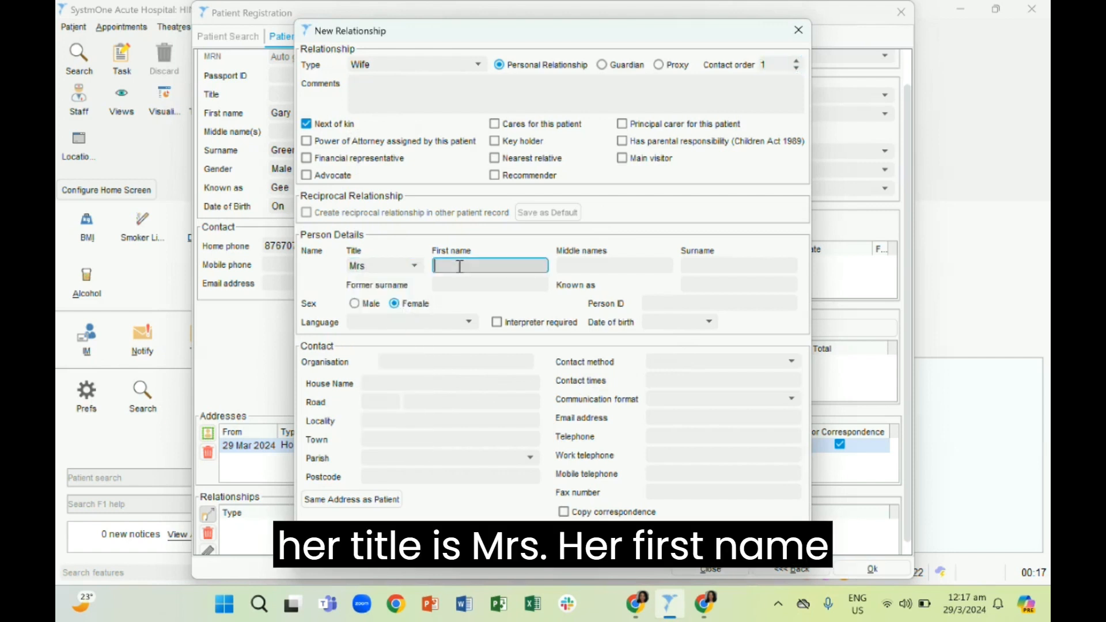
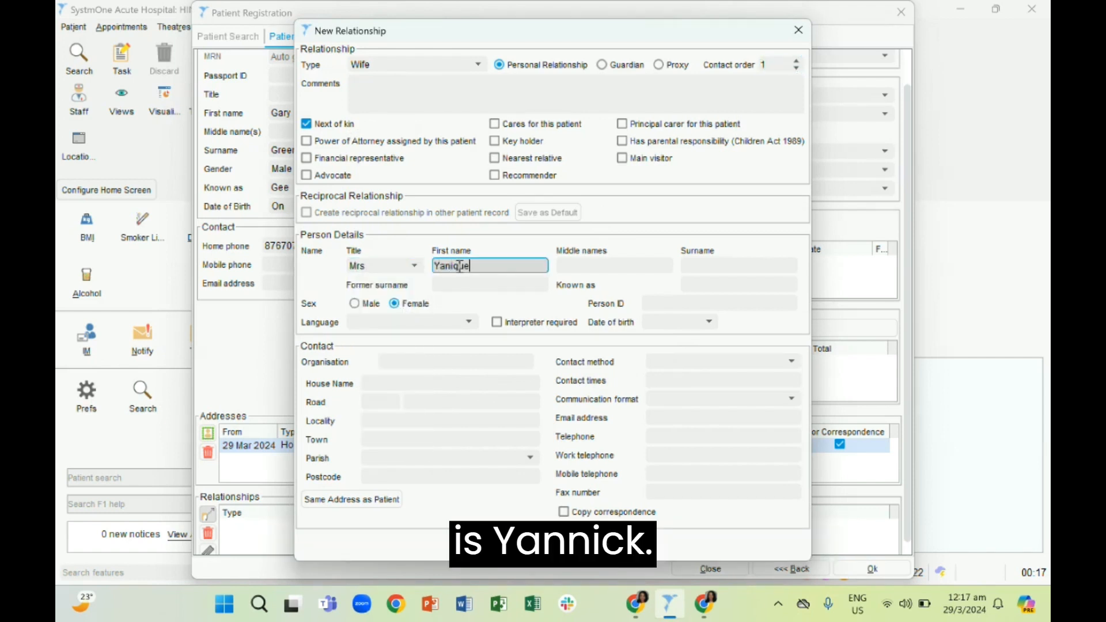
# Enter the wife's surname and her Known as name, leaving the middle names empty
pyautogui.click(583, 262)
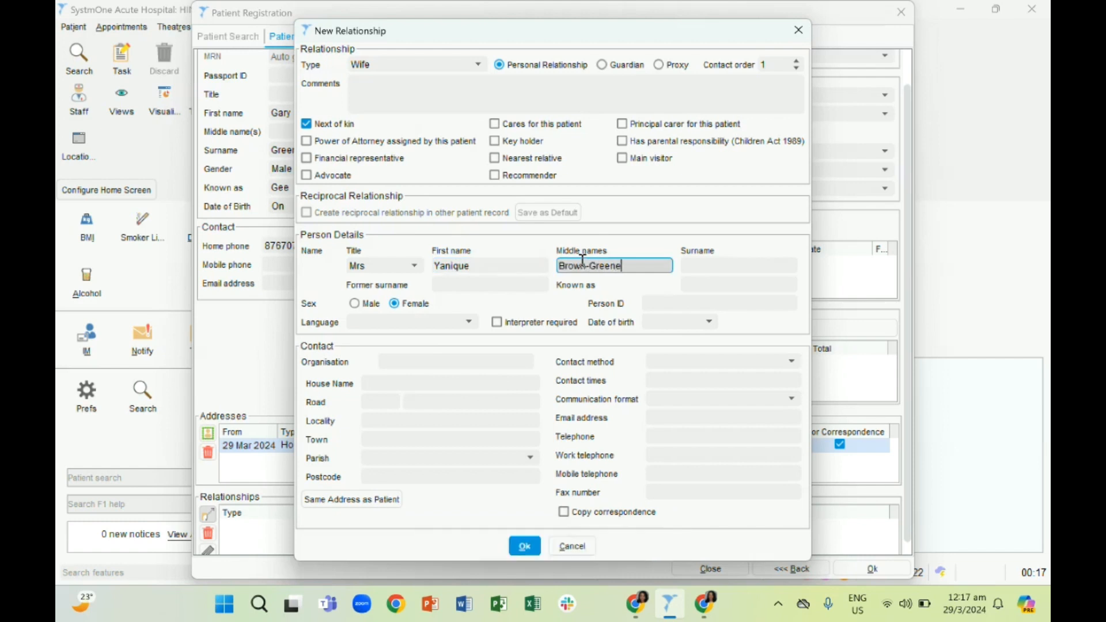
pyautogui.doubleClick(628, 266)
pyautogui.hotkey('ctrl', 'x')
pyautogui.click(710, 264)
pyautogui.hotkey('ctrl', 'v')
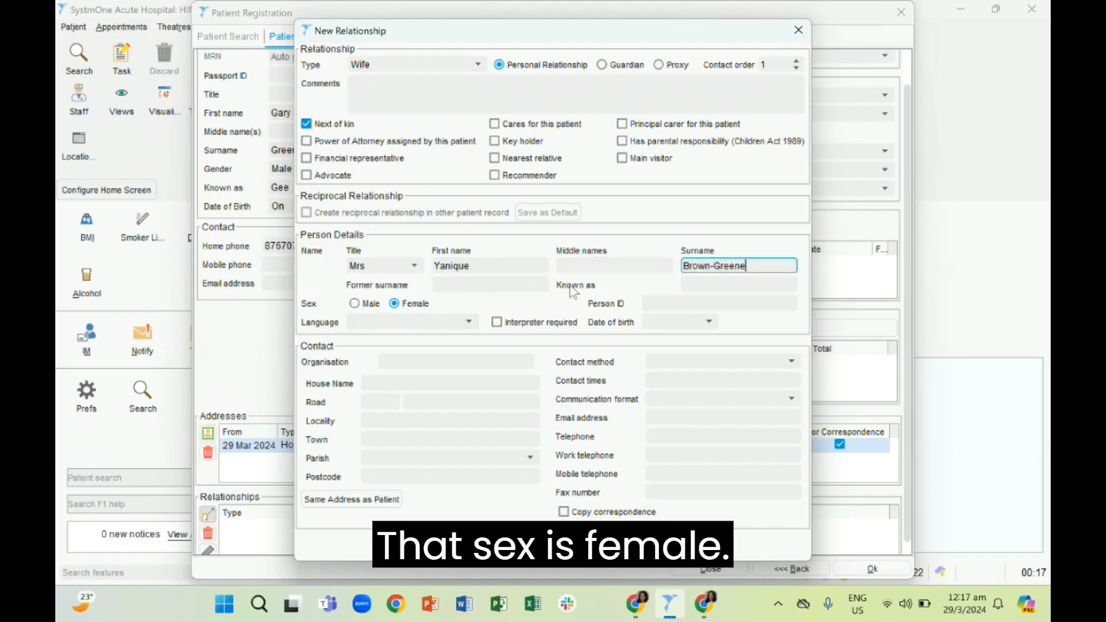
pyautogui.click(691, 279)
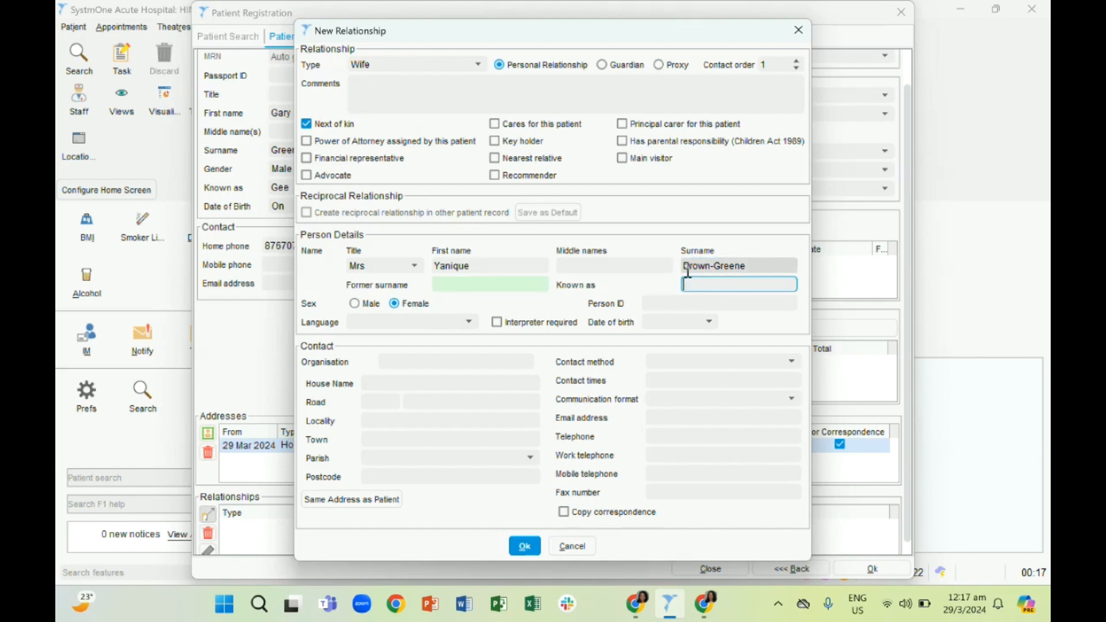
pyautogui.write('Y')
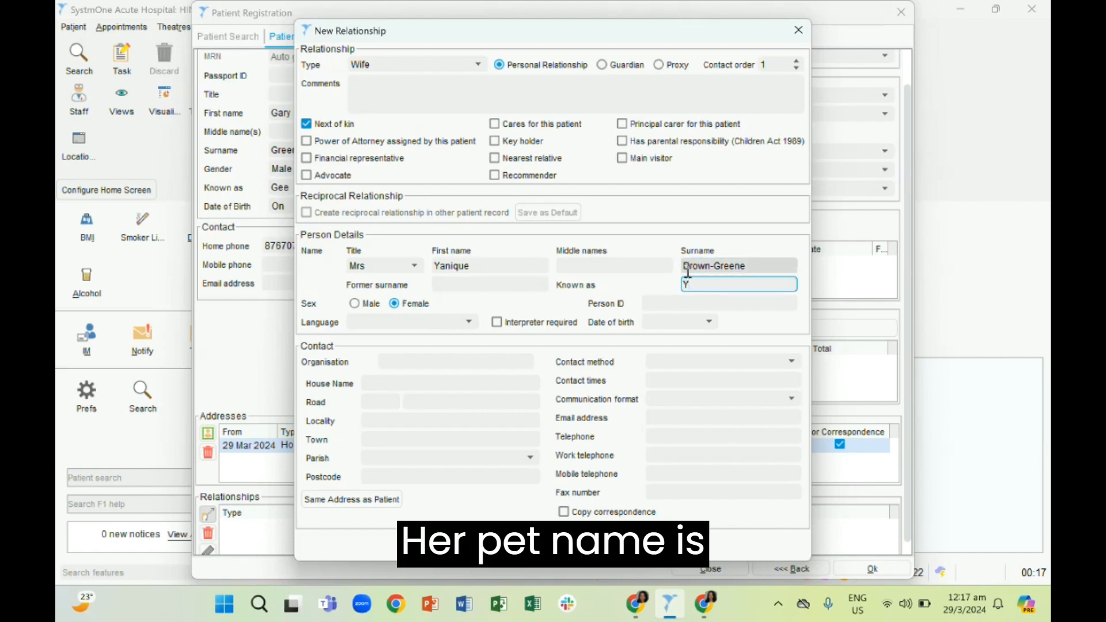
pyautogui.write('ikee')
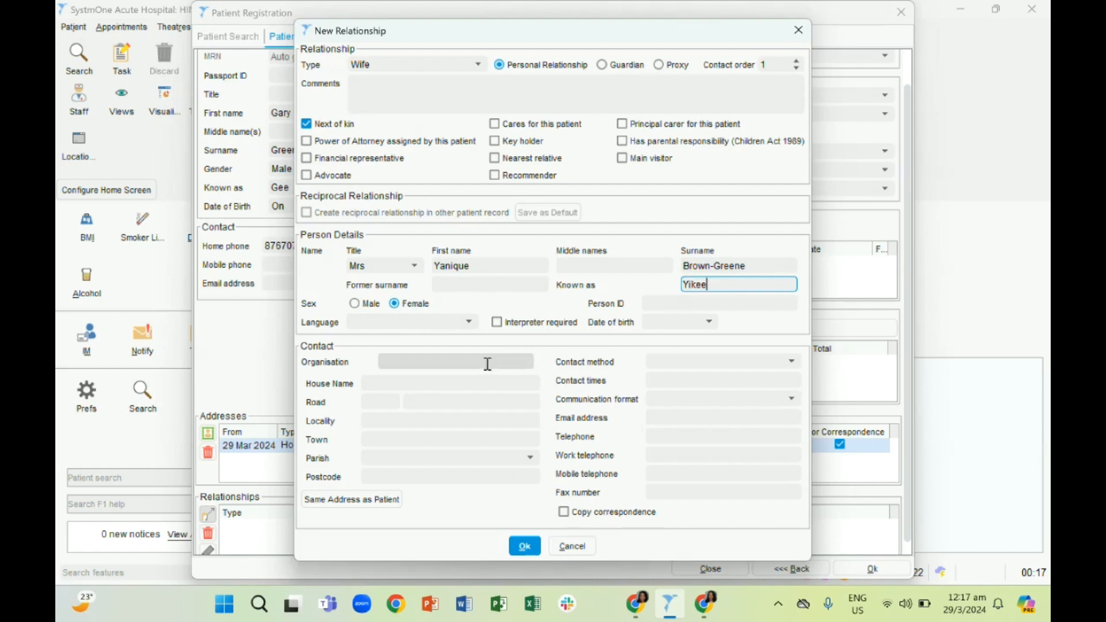
# Enter the wife's house name, road number and road name, and choose her parish
pyautogui.click(472, 379)
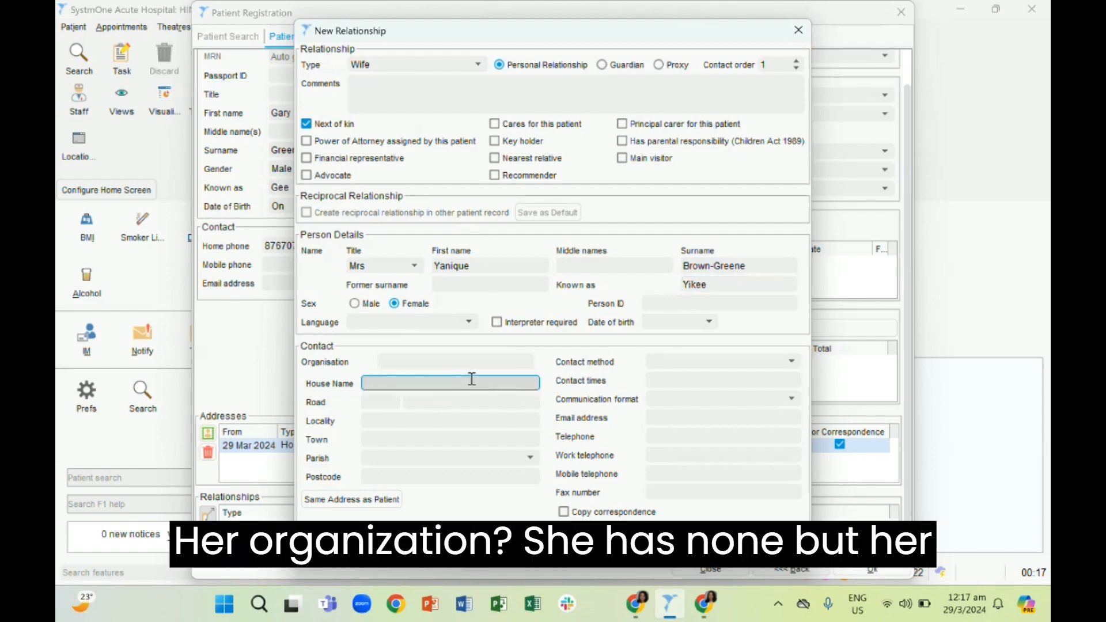
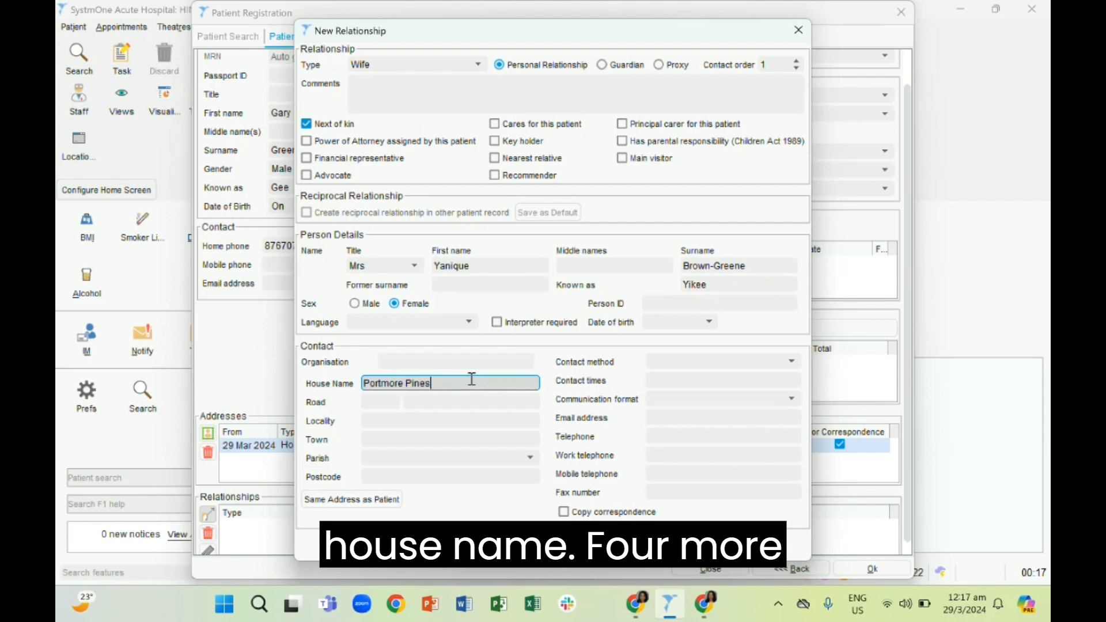
pyautogui.click(392, 409)
pyautogui.write('5')
pyautogui.click(436, 404)
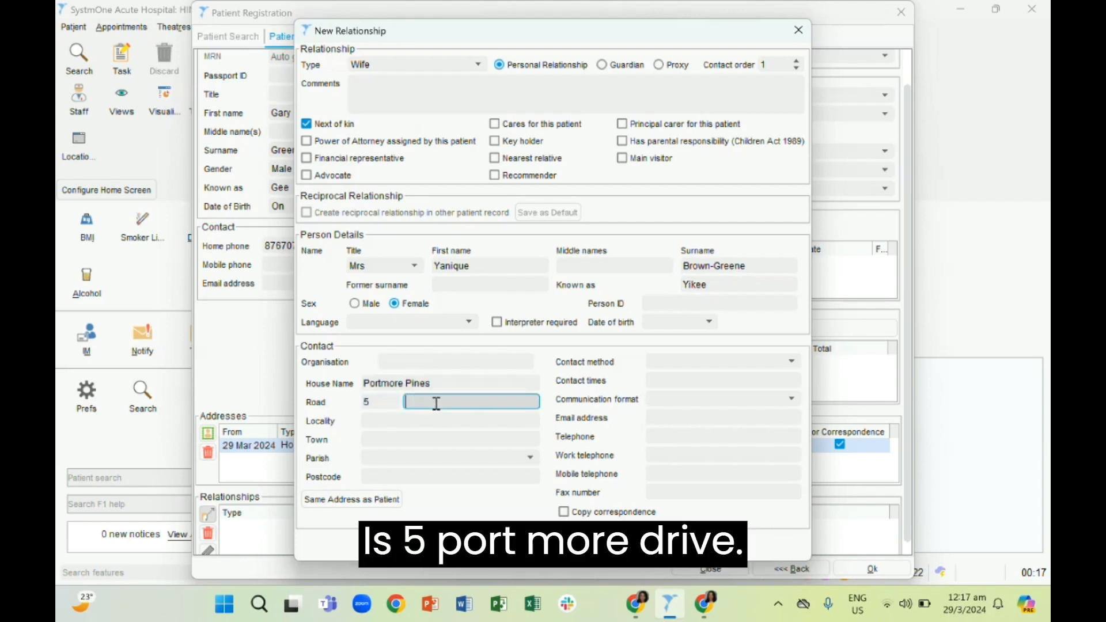
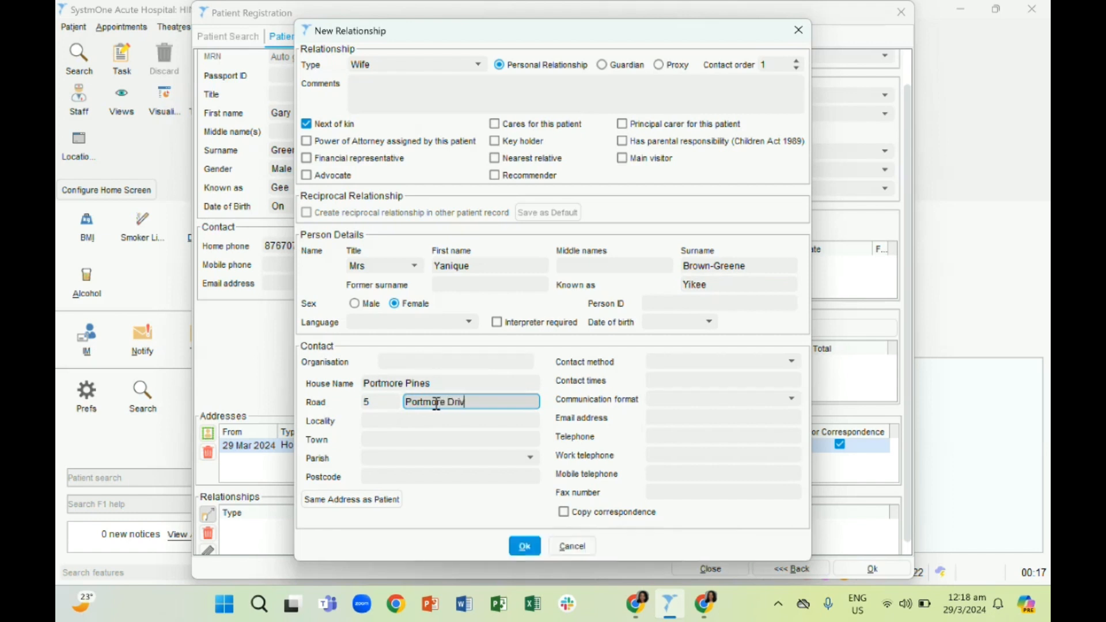
pyautogui.click(529, 458)
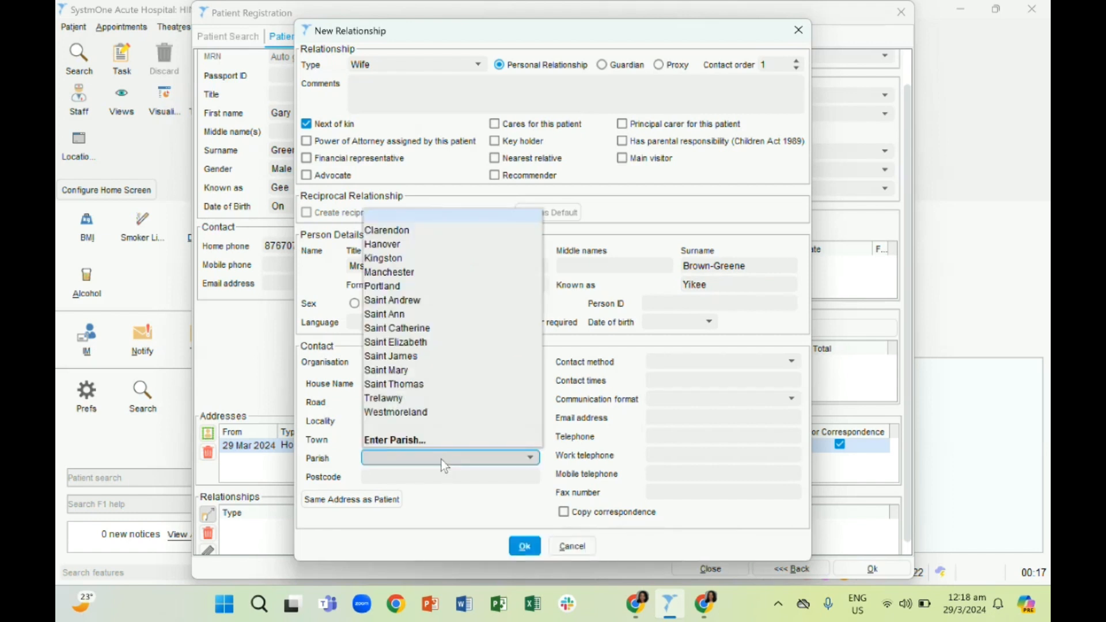
pyautogui.click(438, 333)
# Set the wife's contact method to Telephone, enter her telephone number and save the relationship to the registration
pyautogui.click(654, 362)
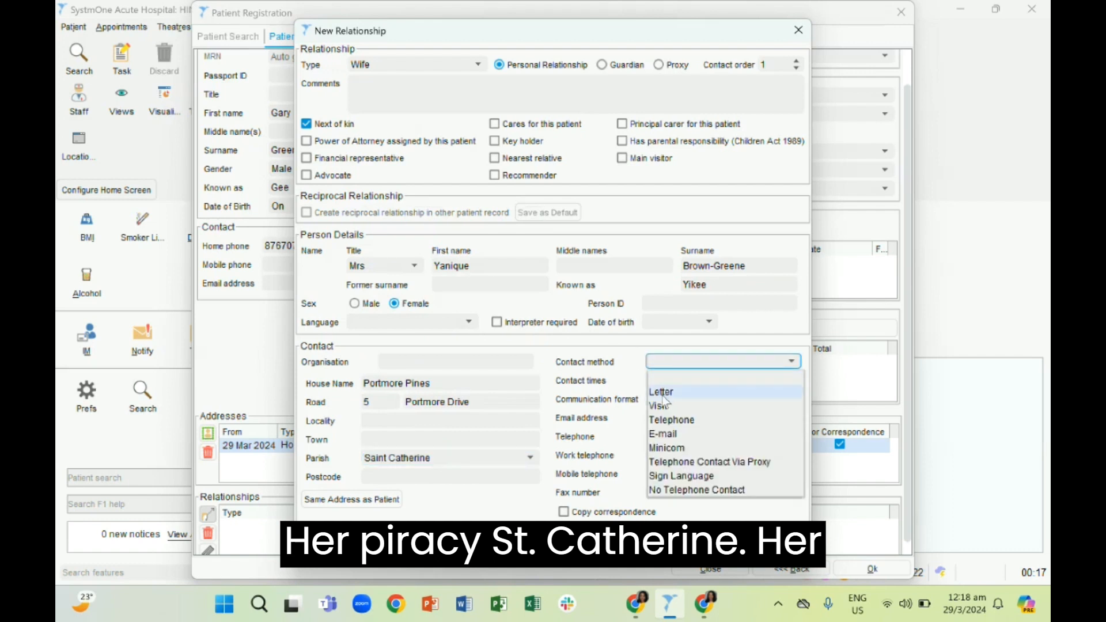
pyautogui.click(670, 416)
pyautogui.rightClick(685, 435)
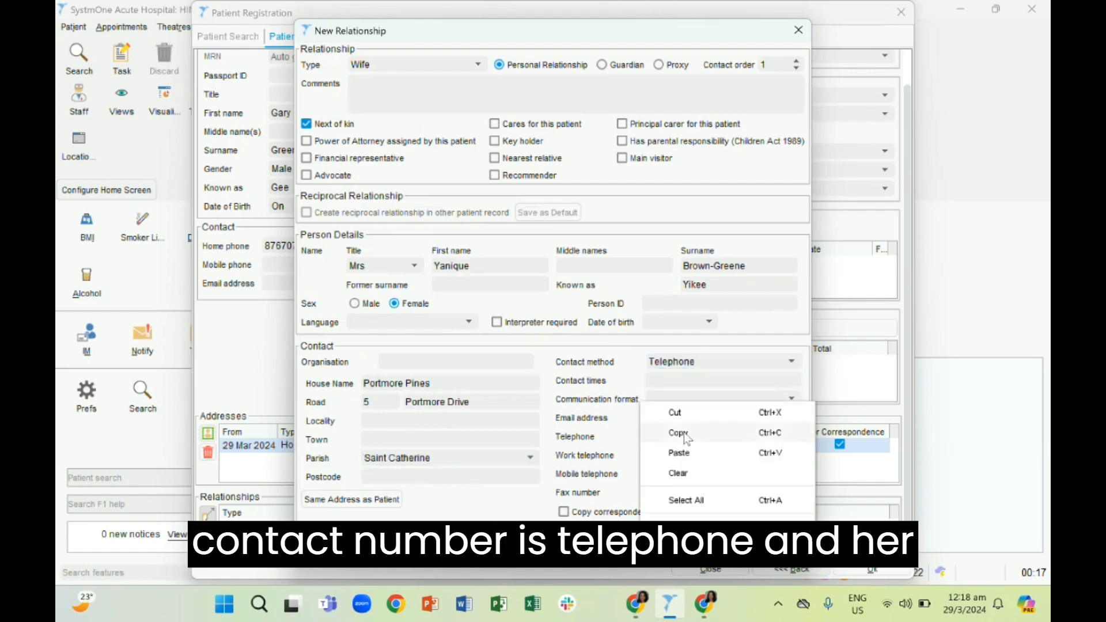
pyautogui.click(654, 436)
pyautogui.write('876908790')
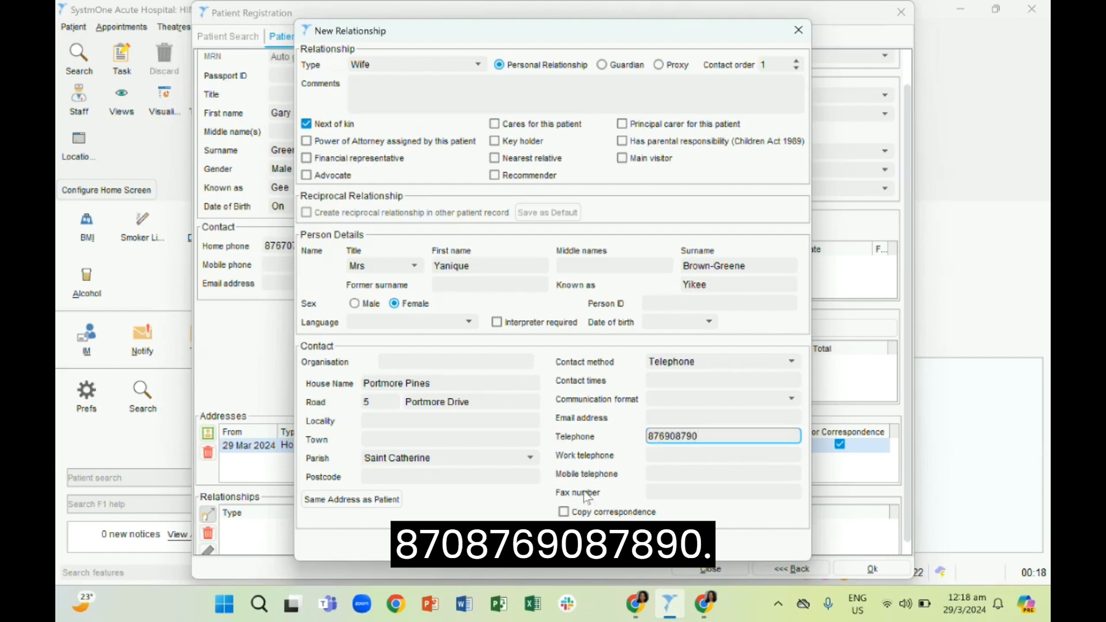
pyautogui.click(530, 547)
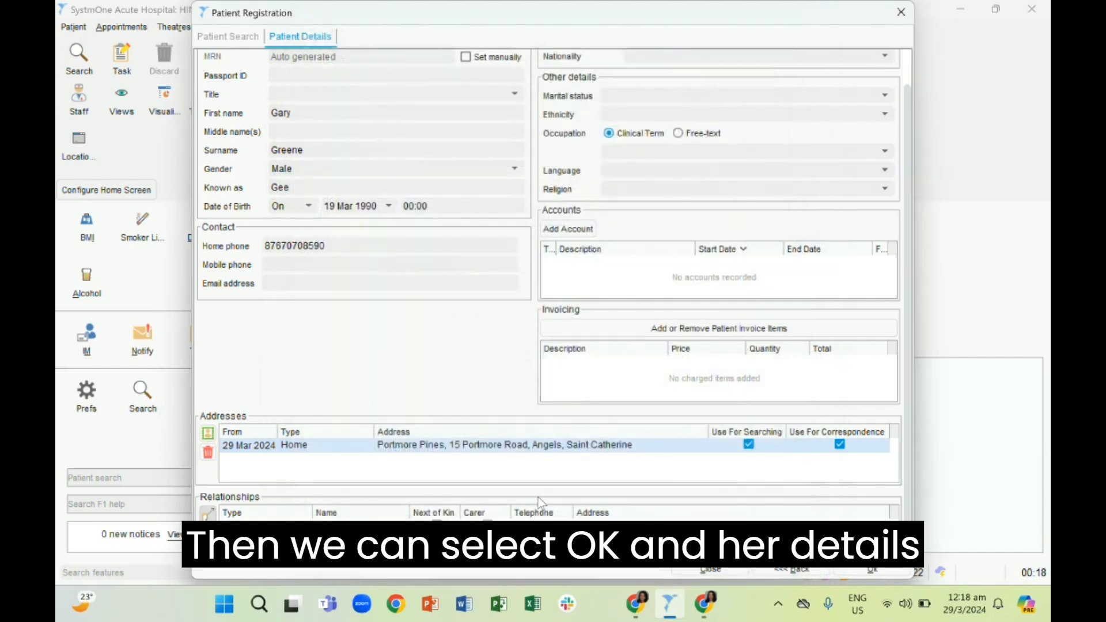
pyautogui.scroll(-1, 539, 542)
pyautogui.click(556, 514)
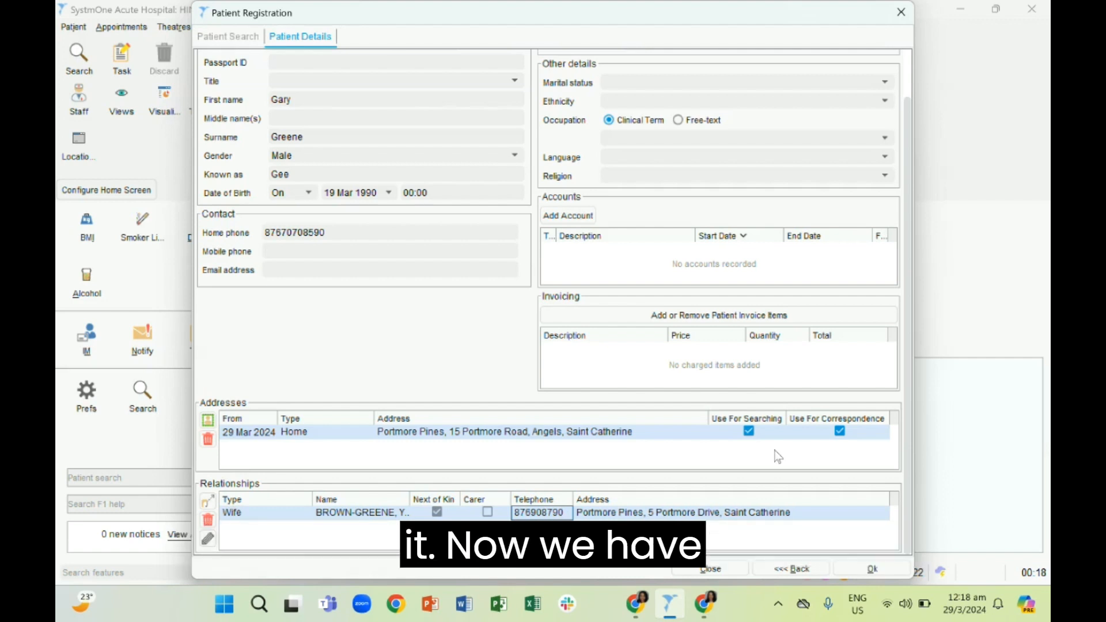
# Set the patient's marital status to Married and confirm the registration to proceed to the incoming referral
pyautogui.click(690, 84)
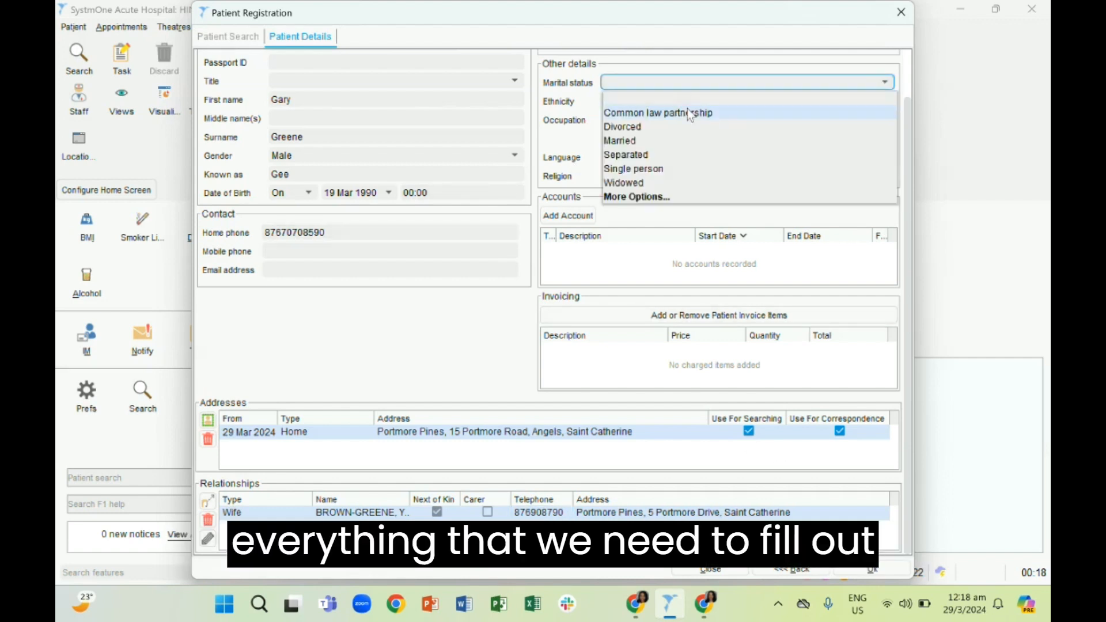
pyautogui.click(682, 140)
pyautogui.scroll(2, 696, 216)
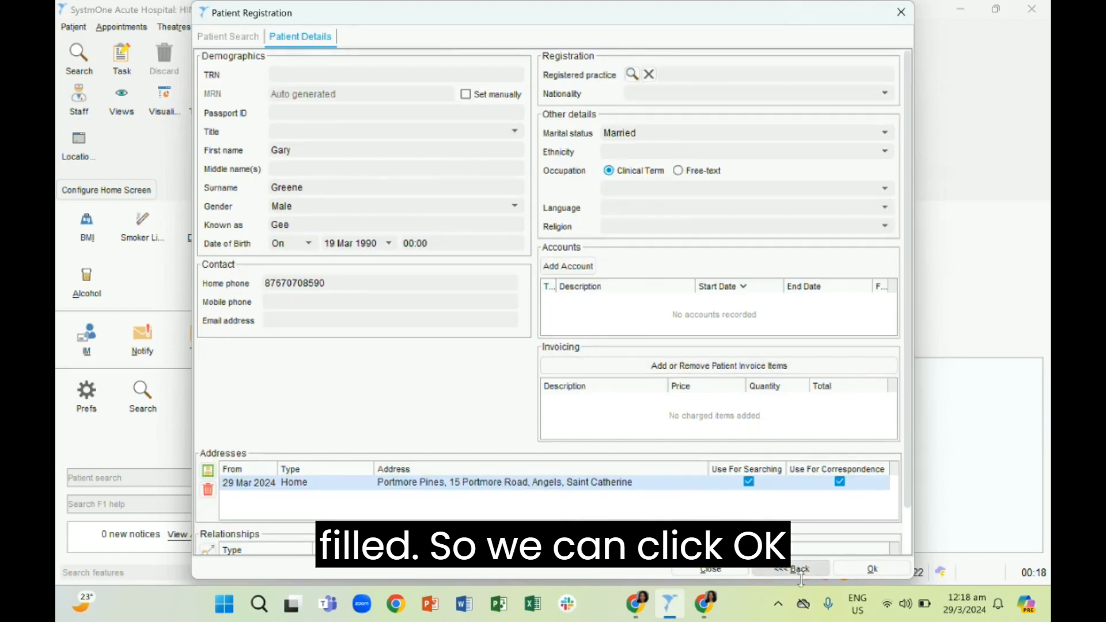
pyautogui.click(859, 570)
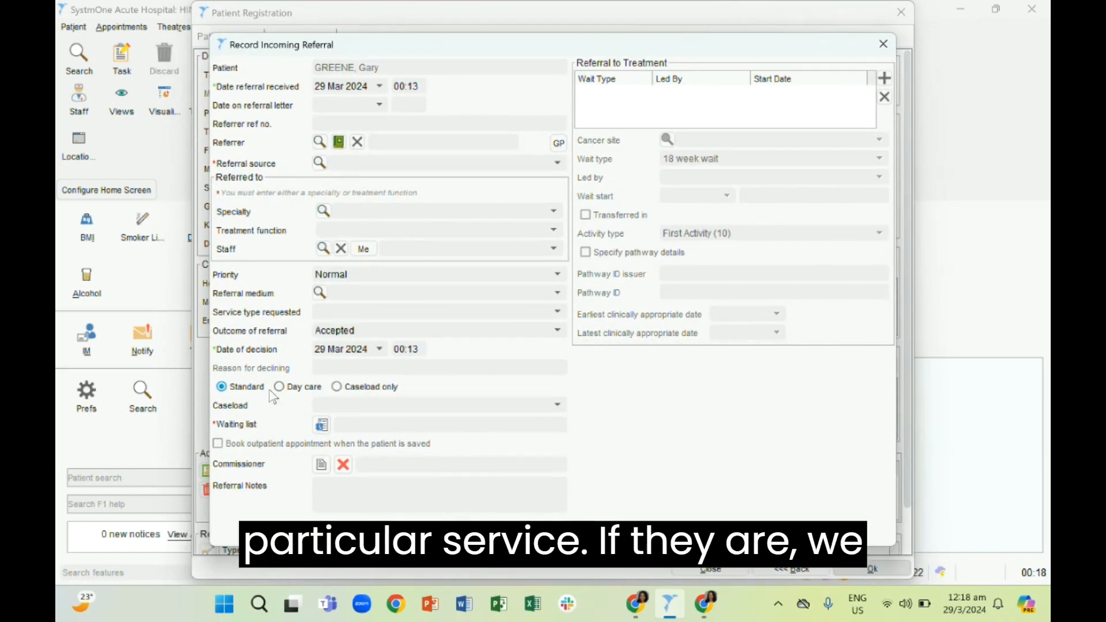
pyautogui.click(91, 436)
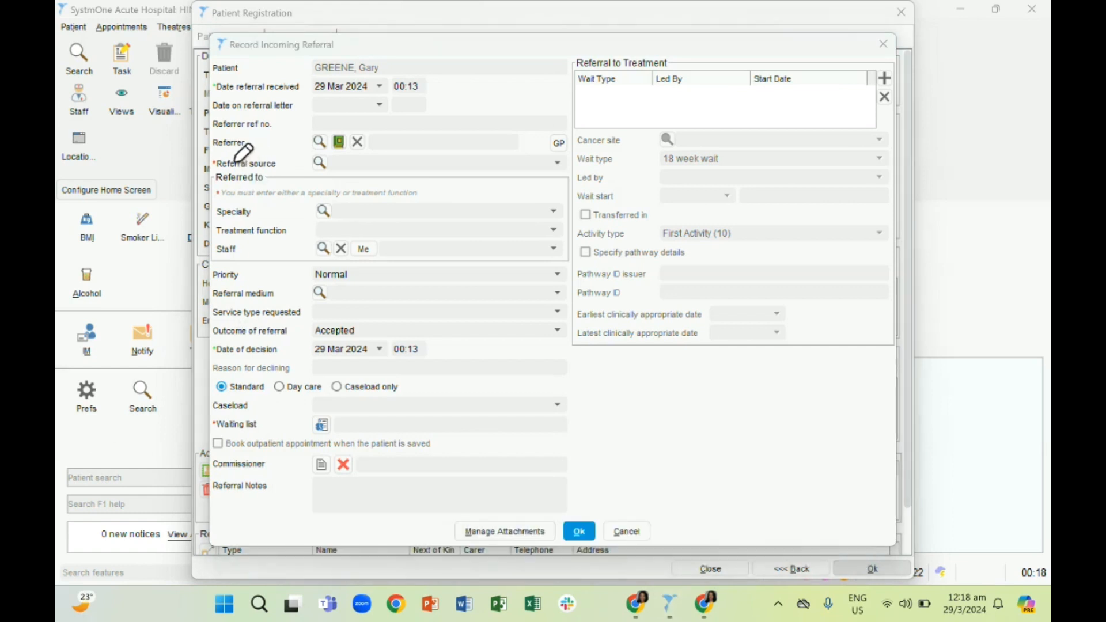
pyautogui.moveTo(233, 160)
pyautogui.mouseDown()
pyautogui.moveTo(248, 162)
pyautogui.moveTo(257, 146)
pyautogui.mouseUp()
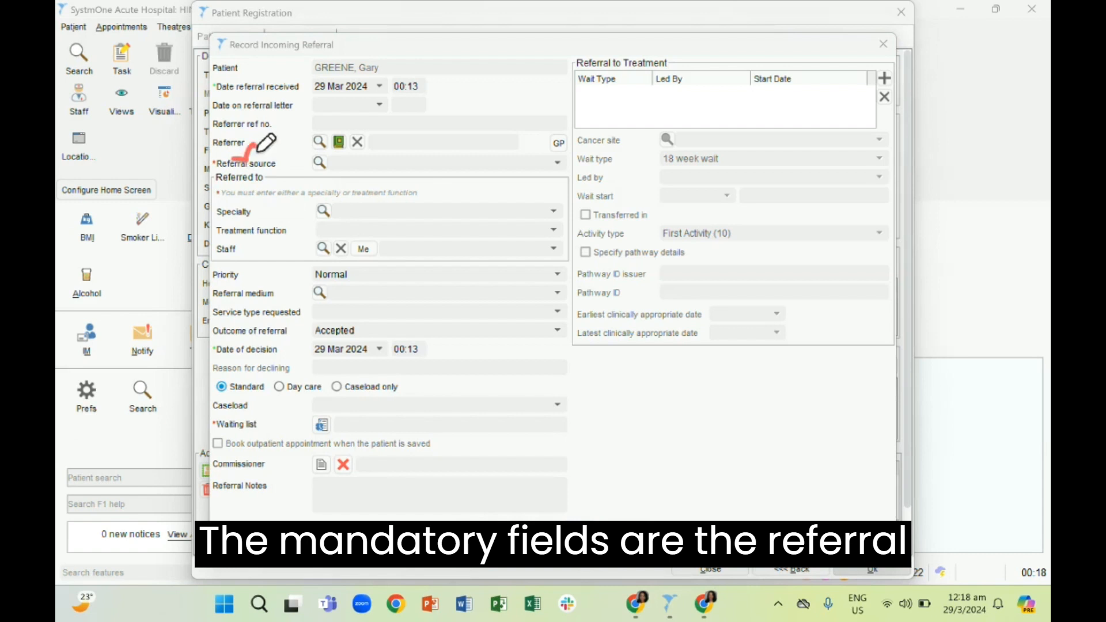
pyautogui.moveTo(246, 195)
pyautogui.mouseDown()
pyautogui.moveTo(282, 190)
pyautogui.moveTo(304, 162)
pyautogui.mouseUp()
pyautogui.moveTo(258, 427)
pyautogui.mouseDown()
pyautogui.moveTo(274, 432)
pyautogui.moveTo(286, 395)
pyautogui.mouseUp()
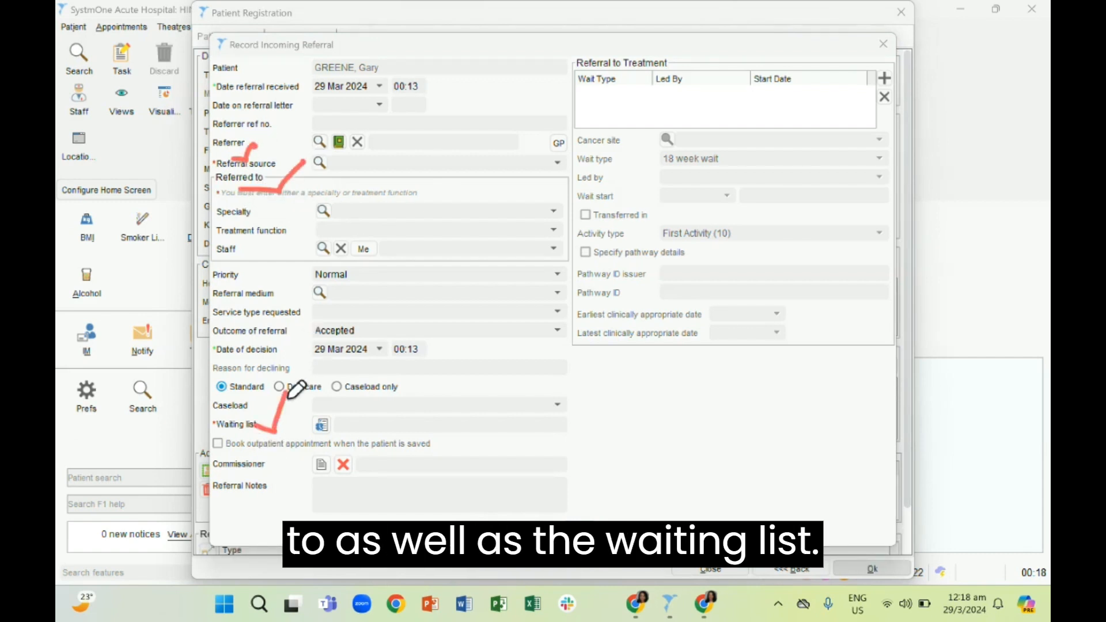
pyautogui.click(102, 384)
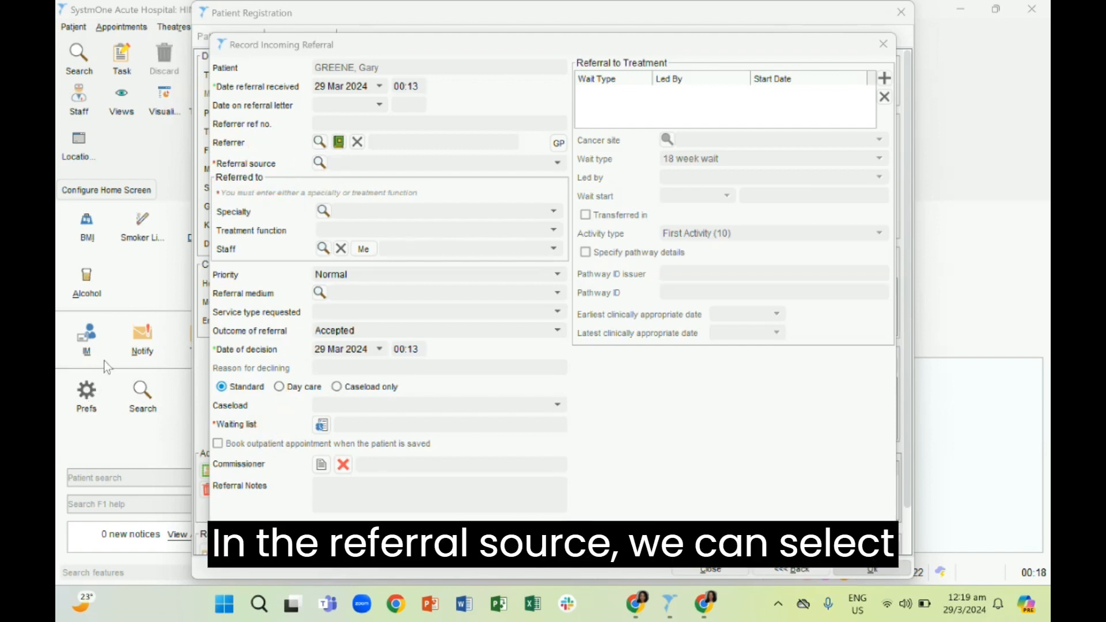
# Set the incoming referral's source to Primary Care and its referred-to specialty to Internal Medicine
pyautogui.click(384, 164)
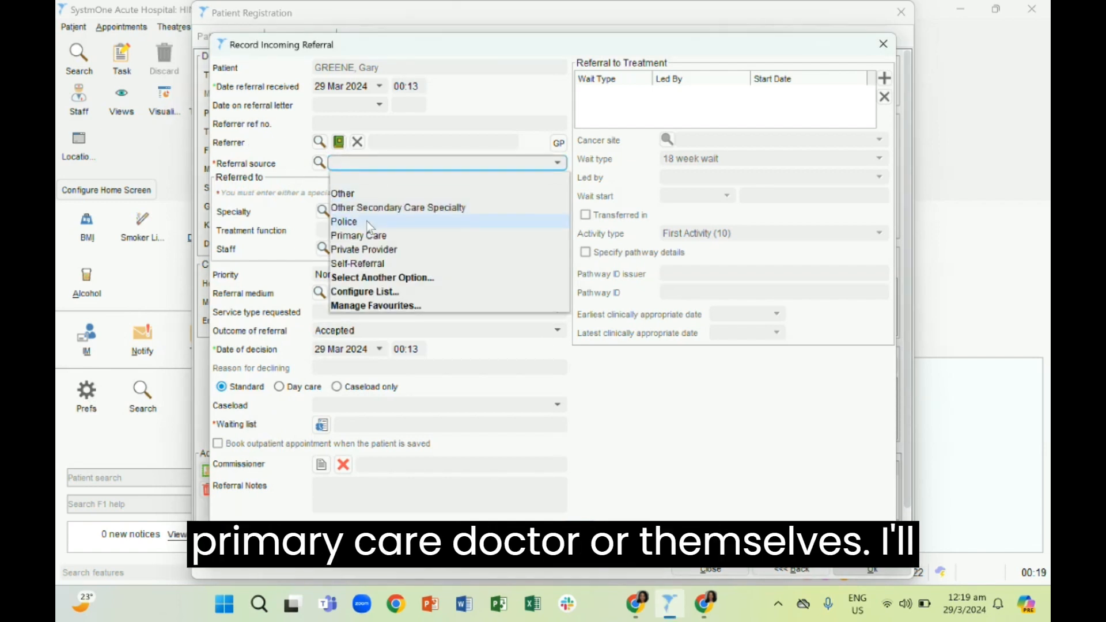
pyautogui.click(366, 237)
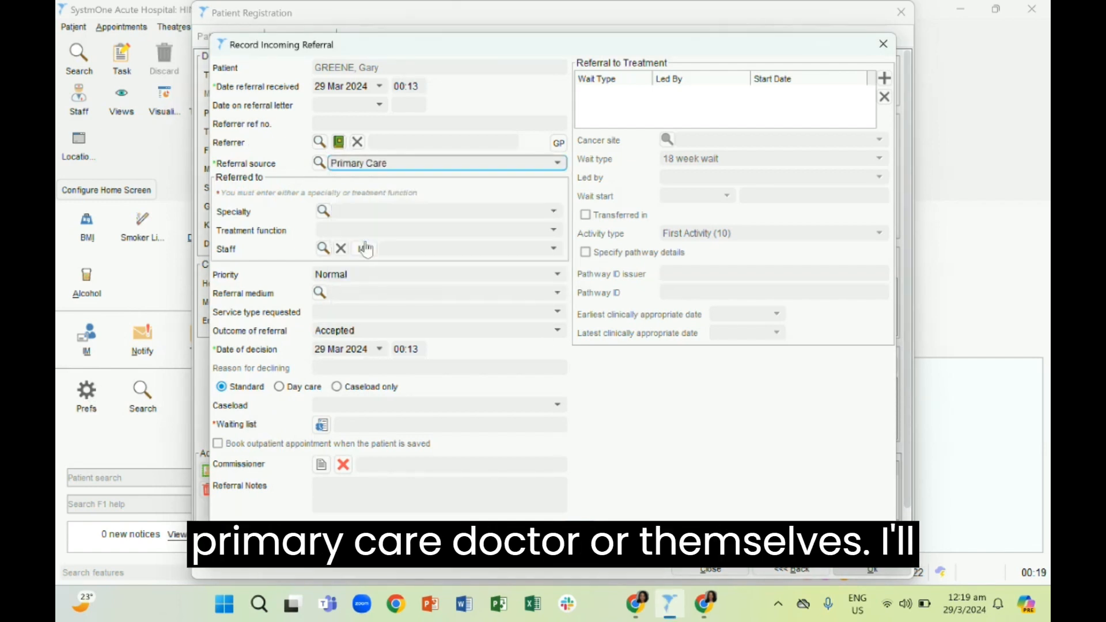
pyautogui.click(355, 214)
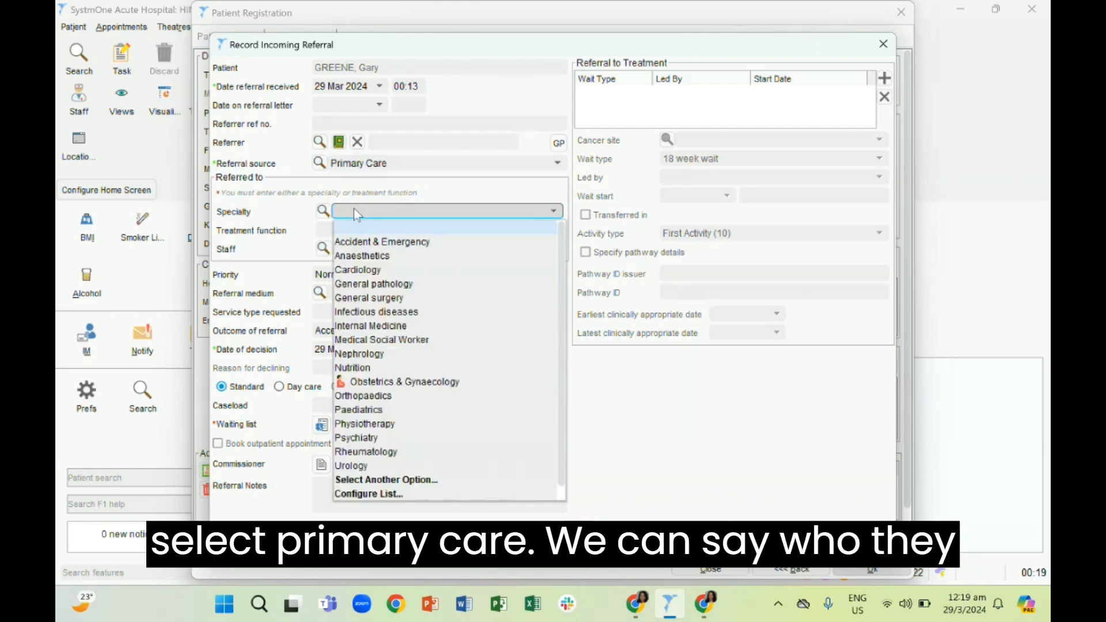
pyautogui.click(369, 326)
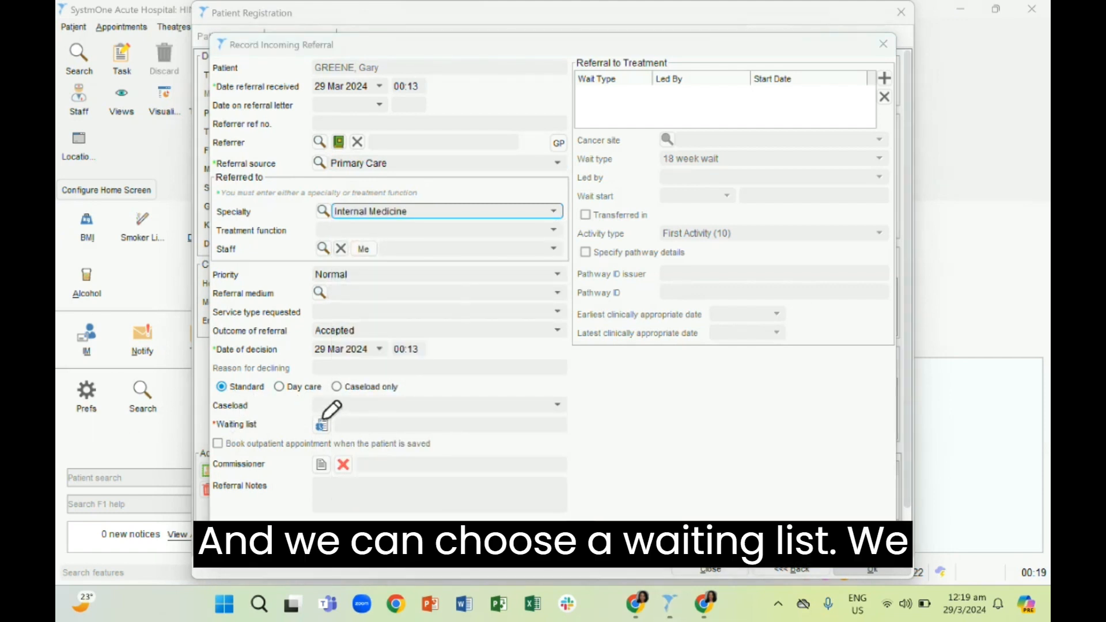
# Start a waiting list entry for the referral and choose Out-patients as its list type
pyautogui.moveTo(340, 413)
pyautogui.mouseDown()
pyautogui.moveTo(321, 442)
pyautogui.moveTo(344, 441)
pyautogui.moveTo(338, 423)
pyautogui.mouseUp()
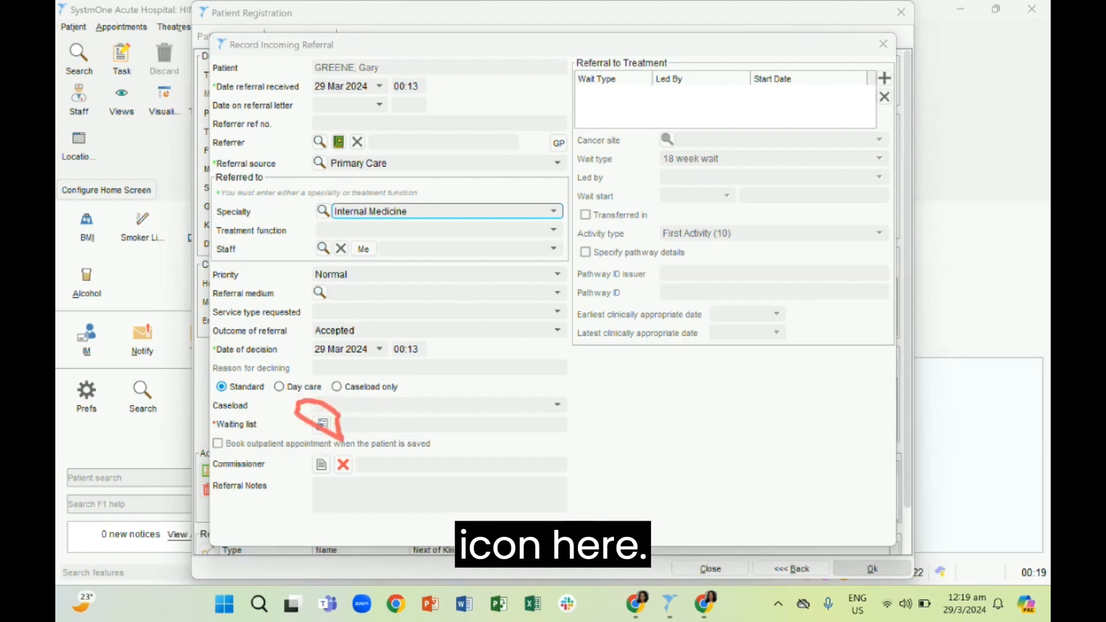
pyautogui.click(322, 425)
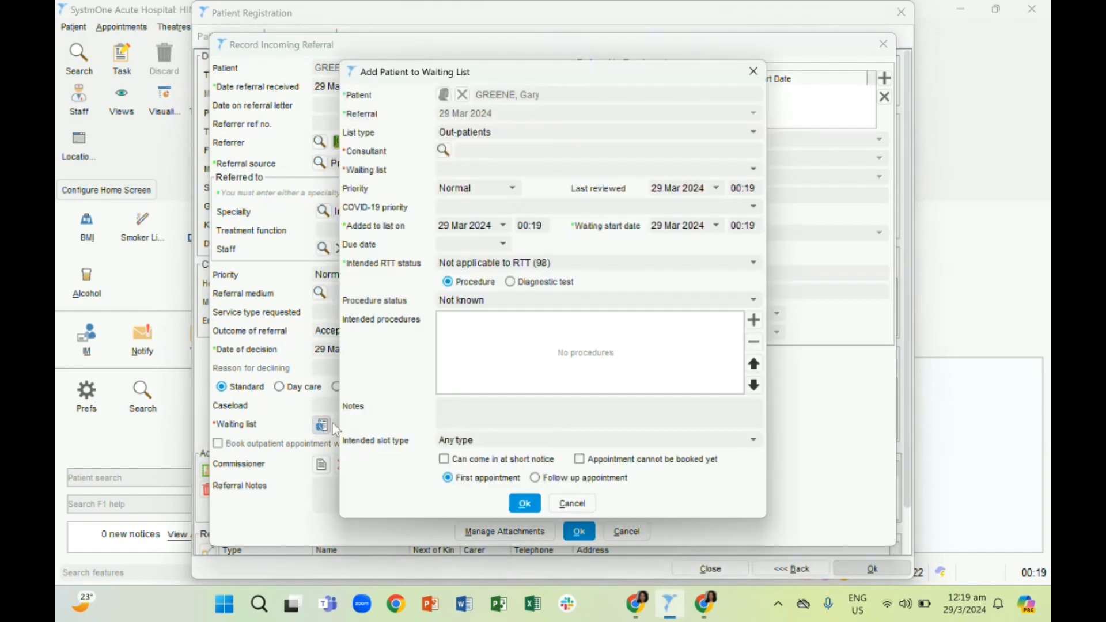
pyautogui.click(512, 137)
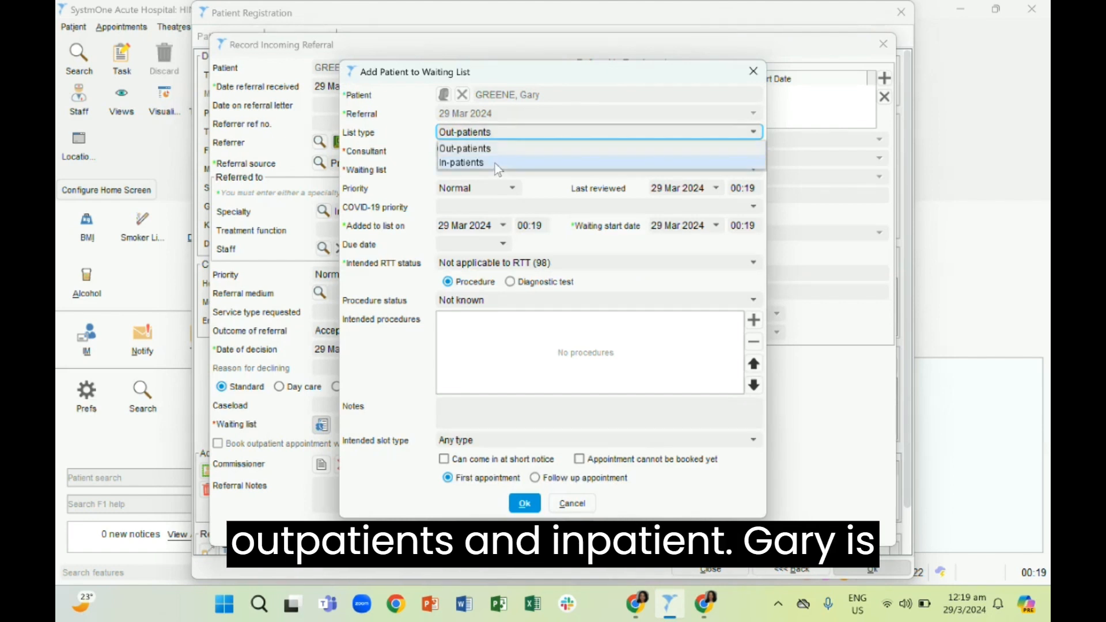
pyautogui.click(502, 148)
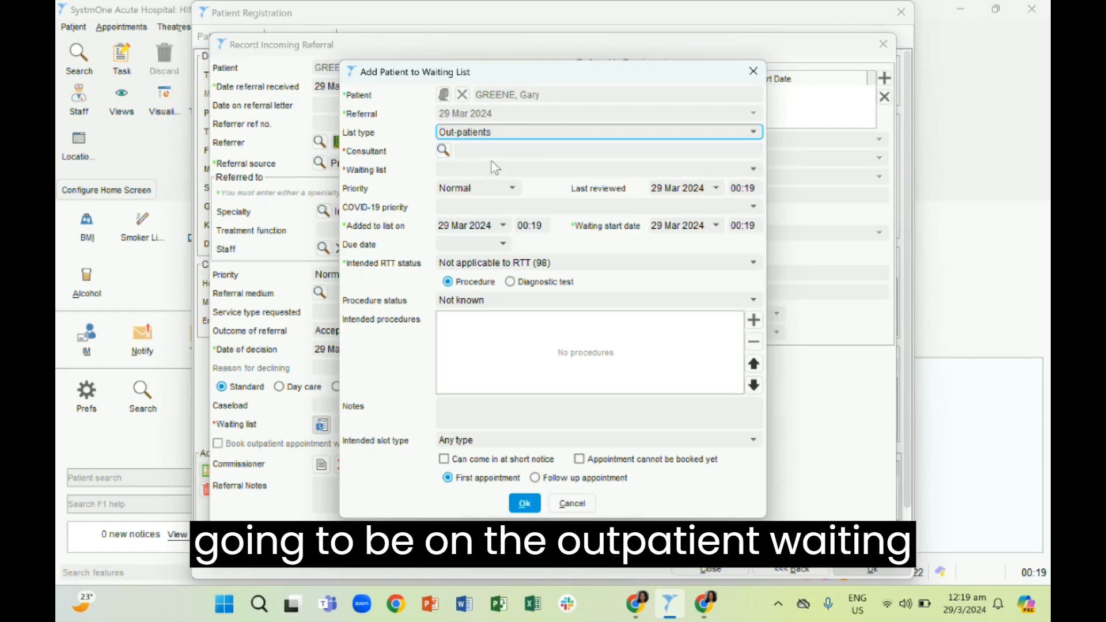
# Set the waiting list entry's consultant to the generic Internal Medicine consultant by searching the consultants for "medic"
pyautogui.click(487, 155)
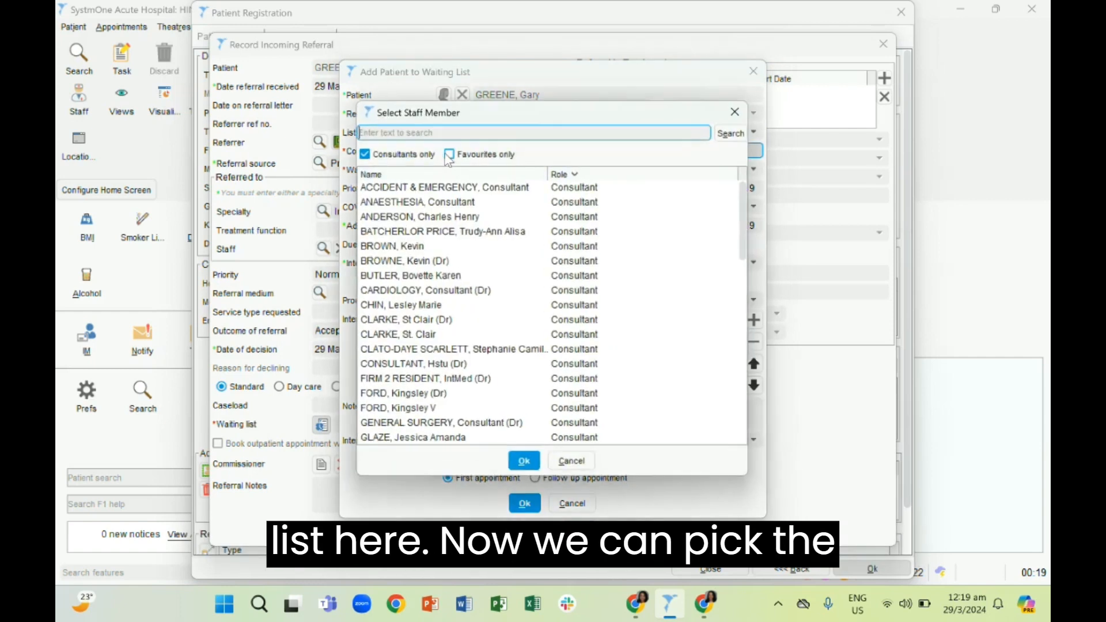
pyautogui.write('hines')
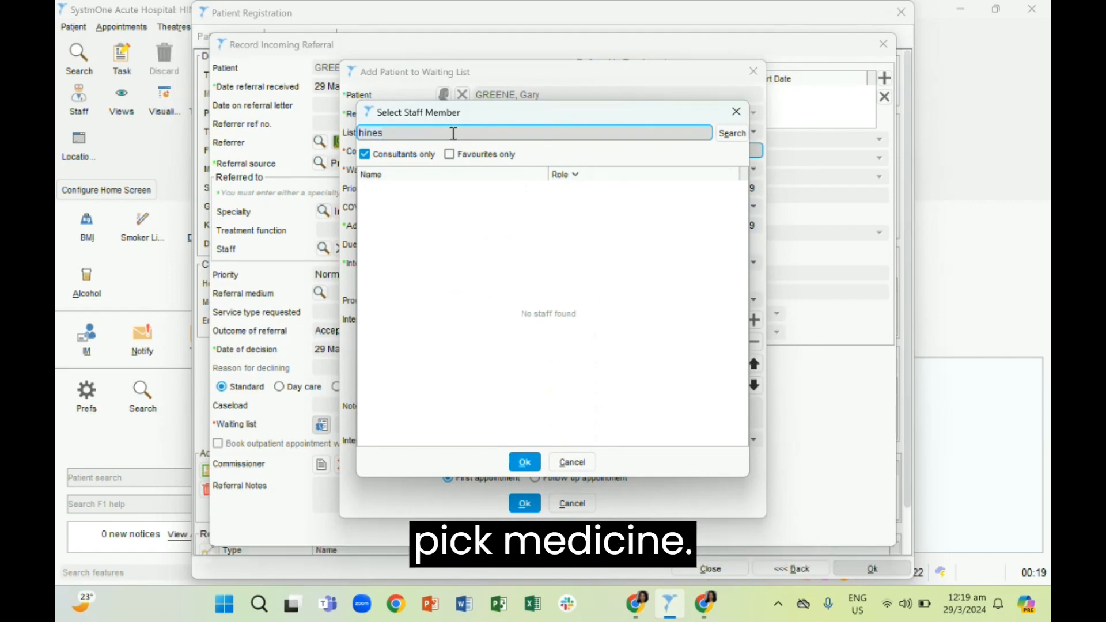
pyautogui.hotkey('ctrl', 'a')
pyautogui.write('medic')
pyautogui.press('Return')
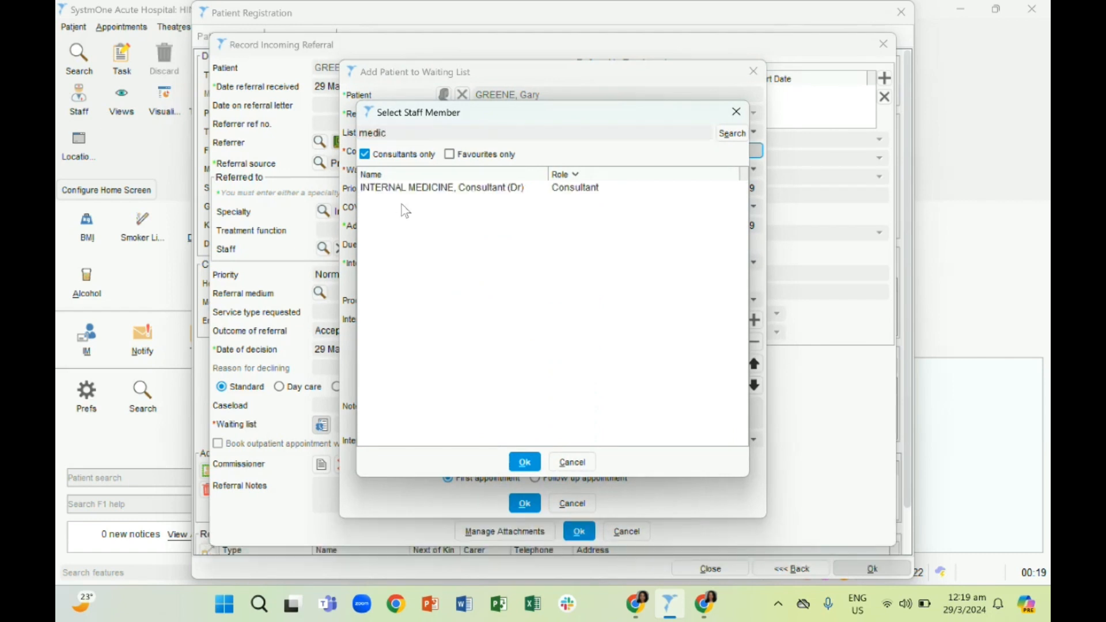
pyautogui.click(408, 188)
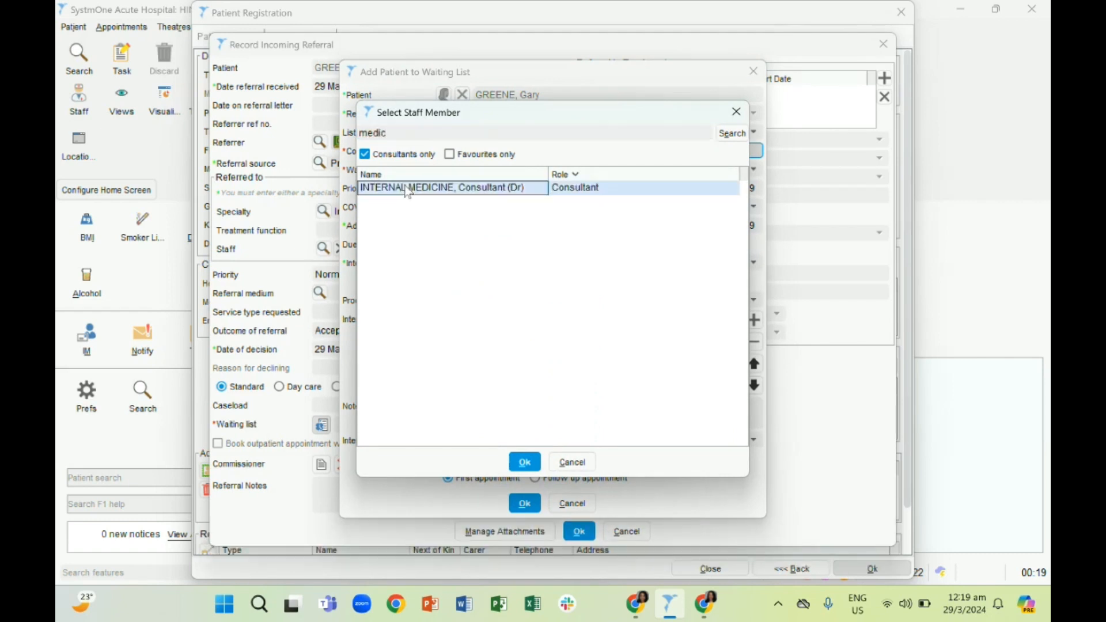
pyautogui.click(524, 462)
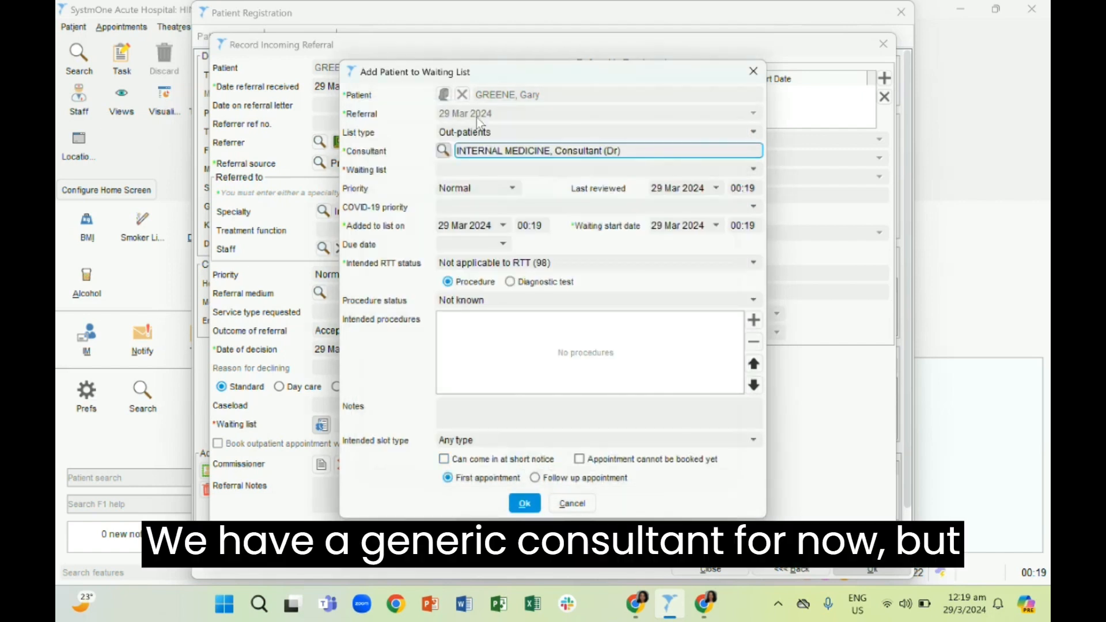
# Choose Internal Medicine - Firm 1 New Patients as the waiting list and confirm the entry as a first appointment
pyautogui.click(513, 170)
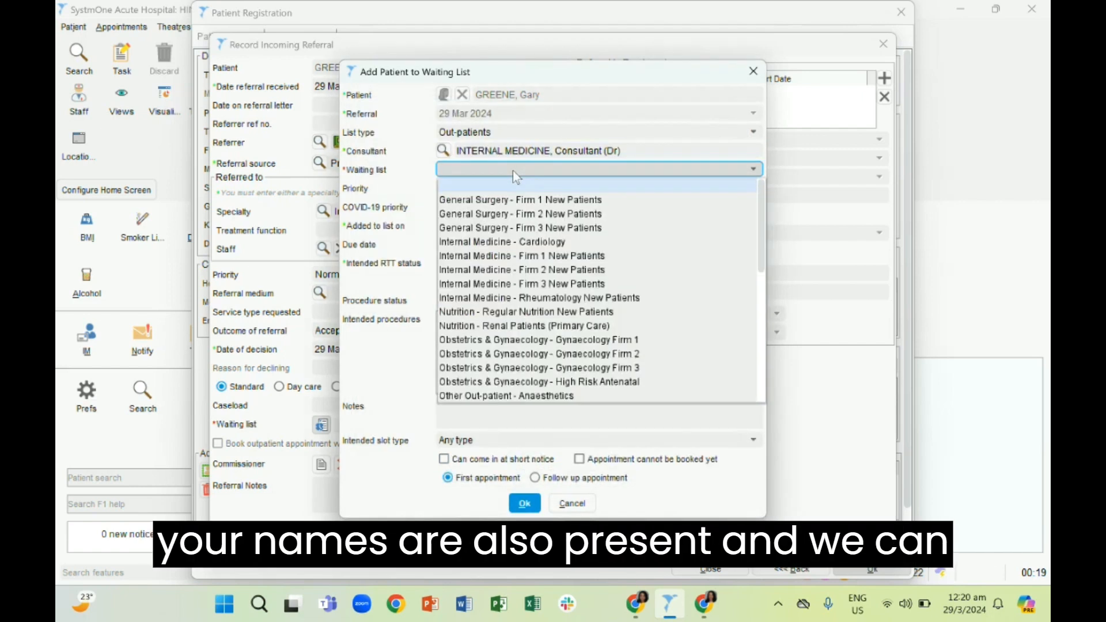
pyautogui.scroll(-2, 517, 306)
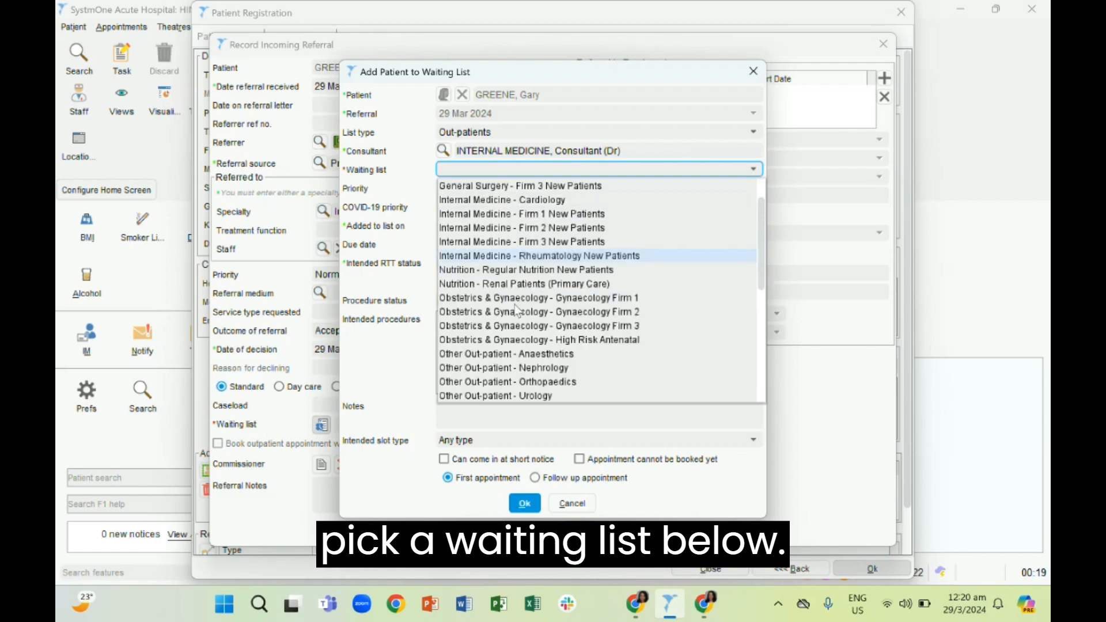
pyautogui.scroll(2, 517, 311)
pyautogui.click(518, 255)
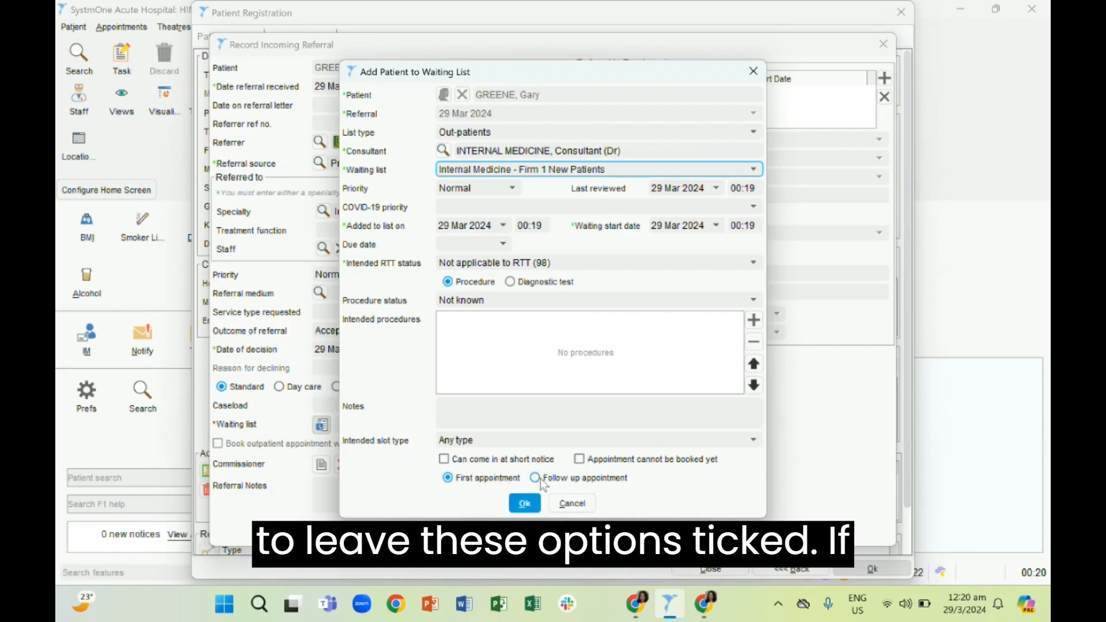
pyautogui.click(529, 505)
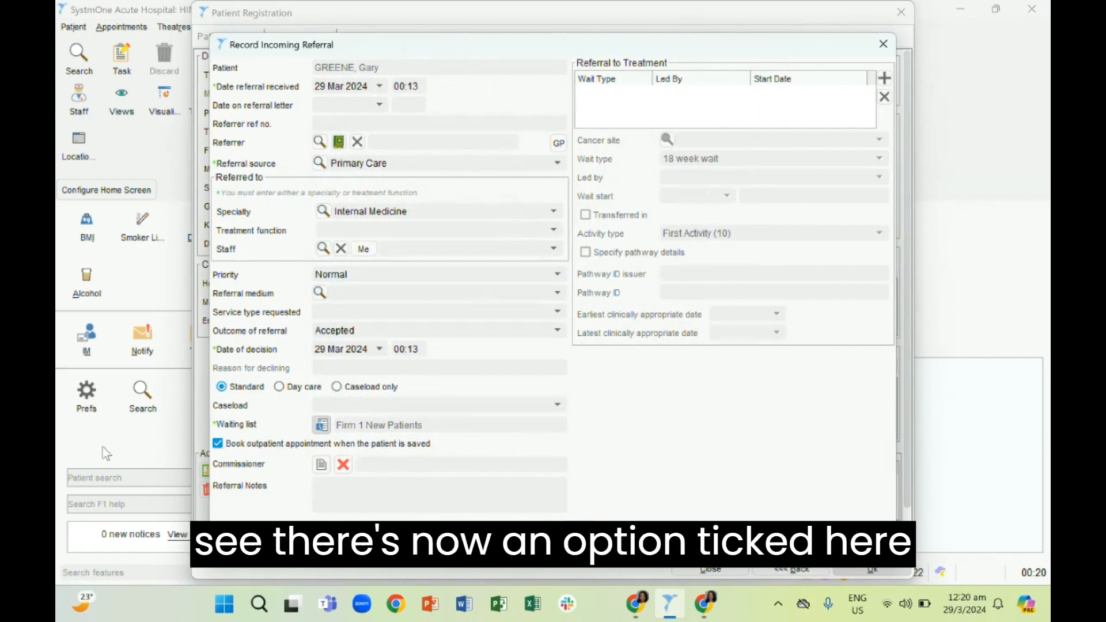
# Save the referral without booking an outpatient appointment and bypass the record sharing consent to retrieve the patient's record
pyautogui.click(94, 432)
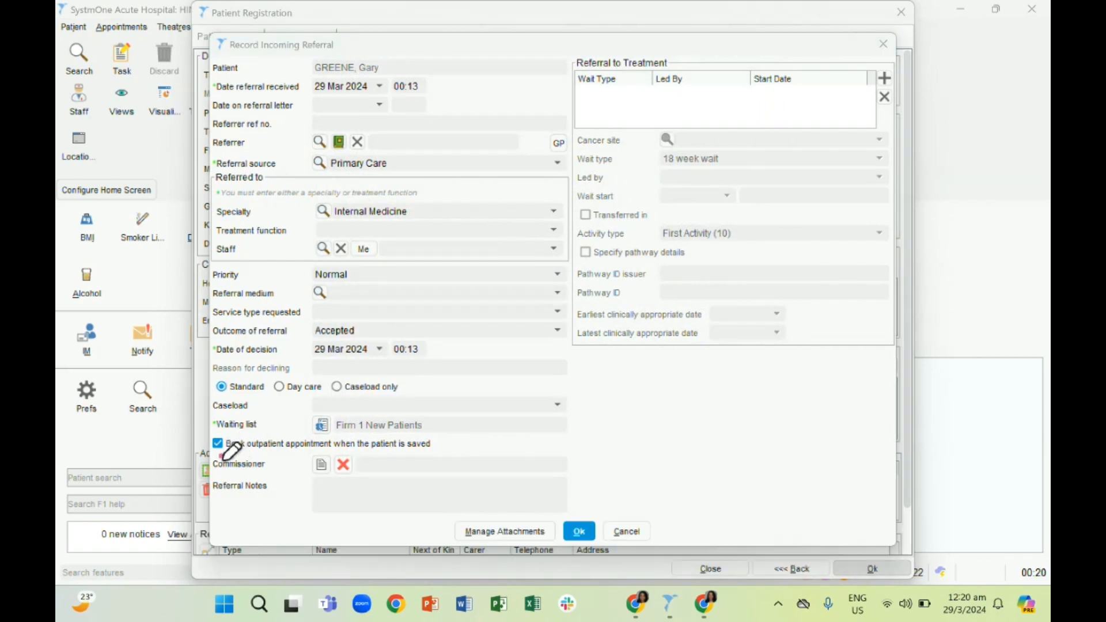
pyautogui.moveTo(221, 459)
pyautogui.mouseDown()
pyautogui.moveTo(225, 430)
pyautogui.moveTo(205, 449)
pyautogui.mouseUp()
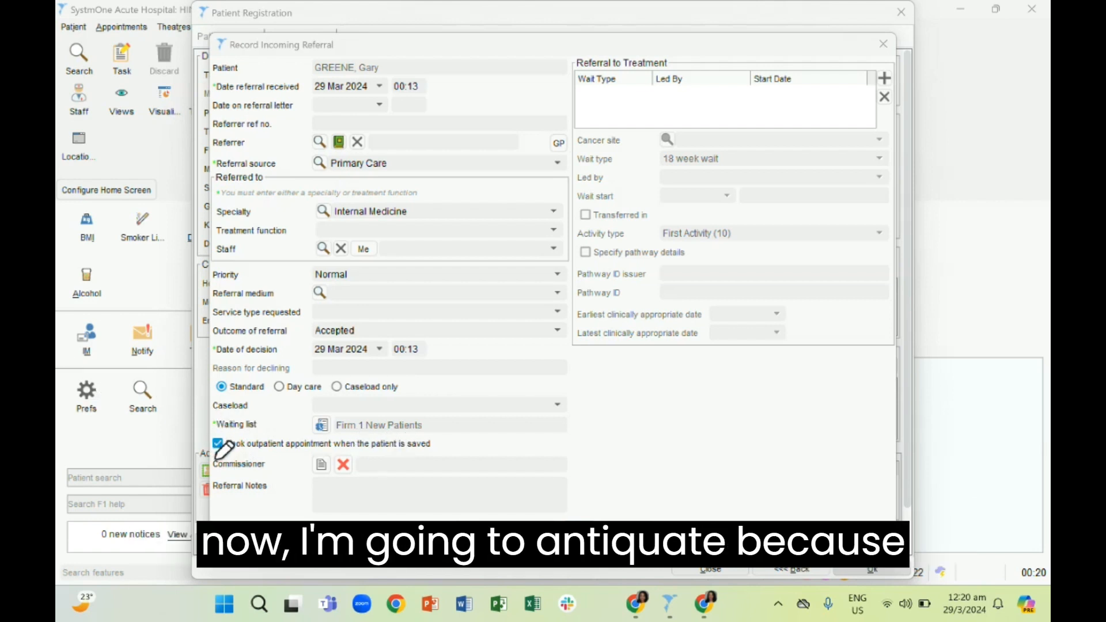
pyautogui.click(218, 444)
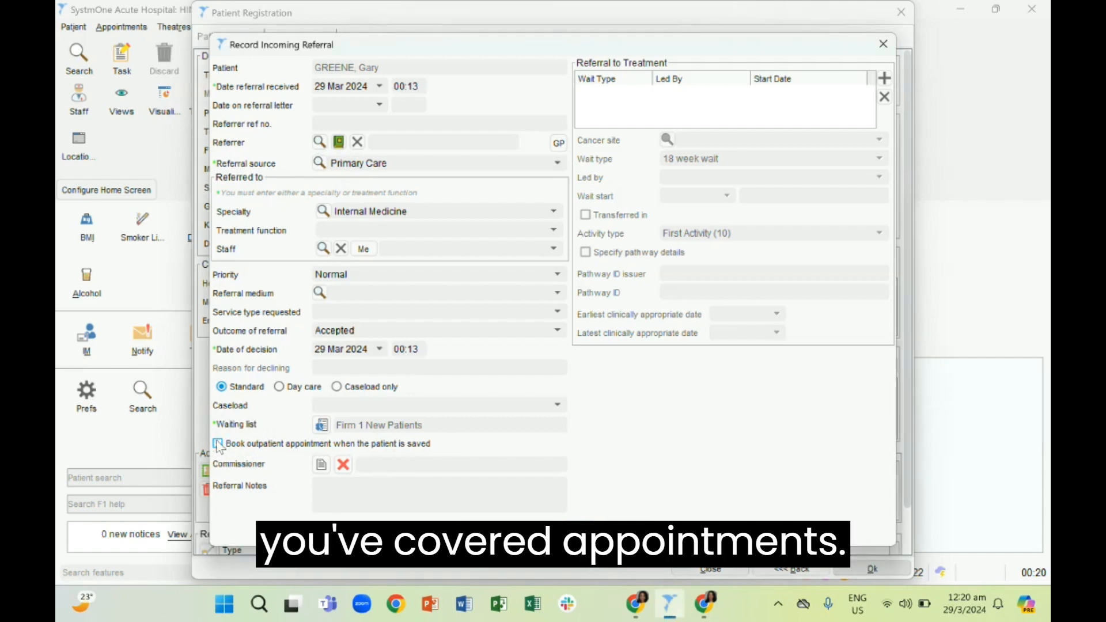
pyautogui.click(575, 531)
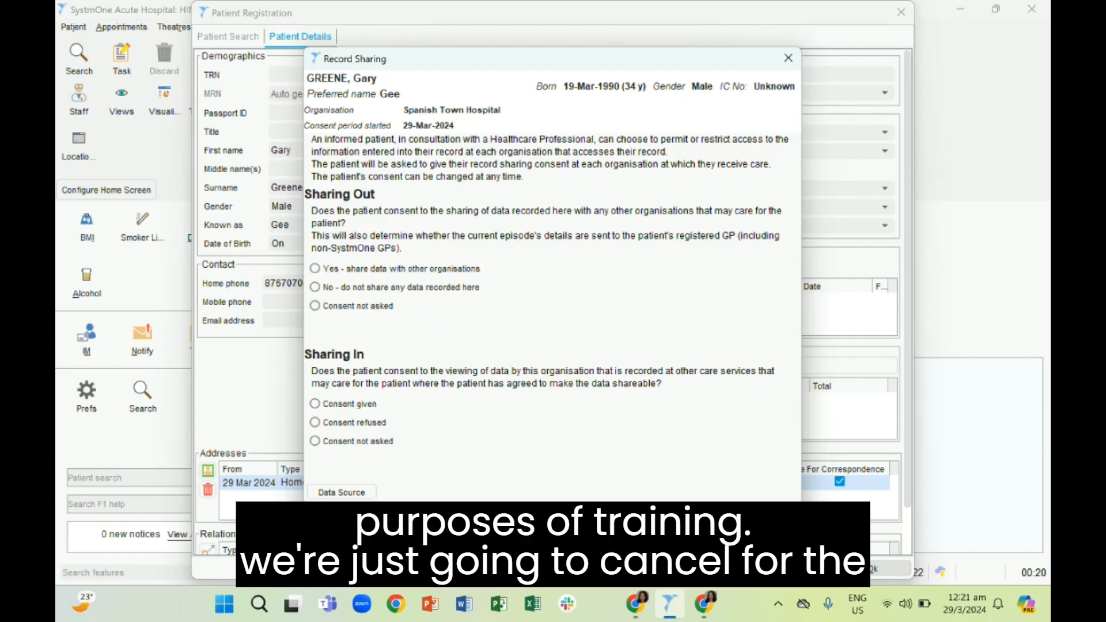
pyautogui.click(572, 517)
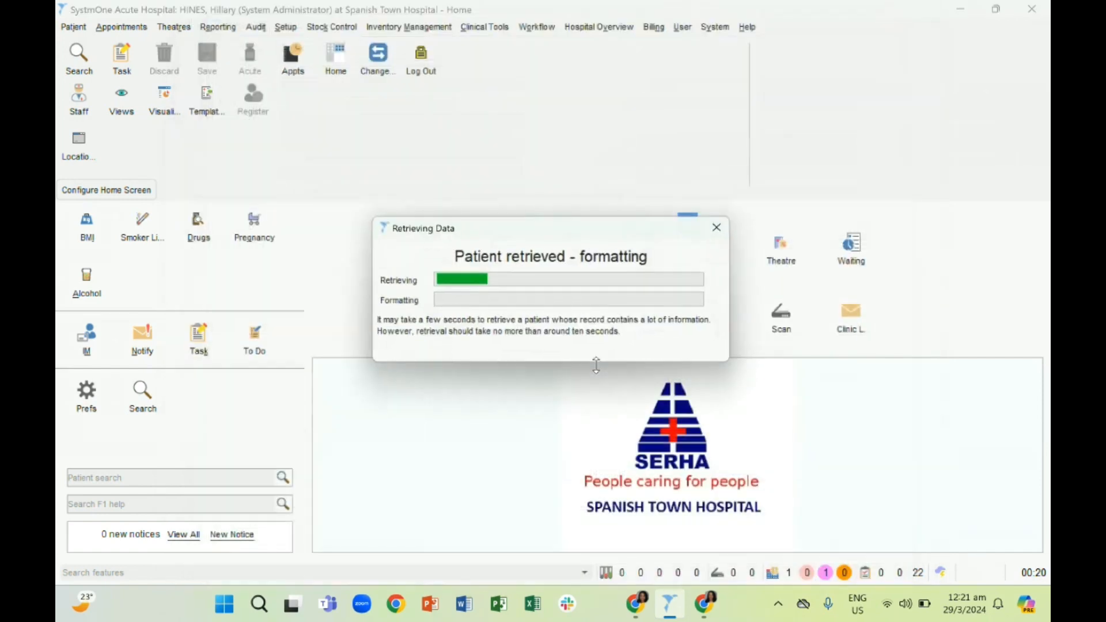
pyautogui.click(573, 361)
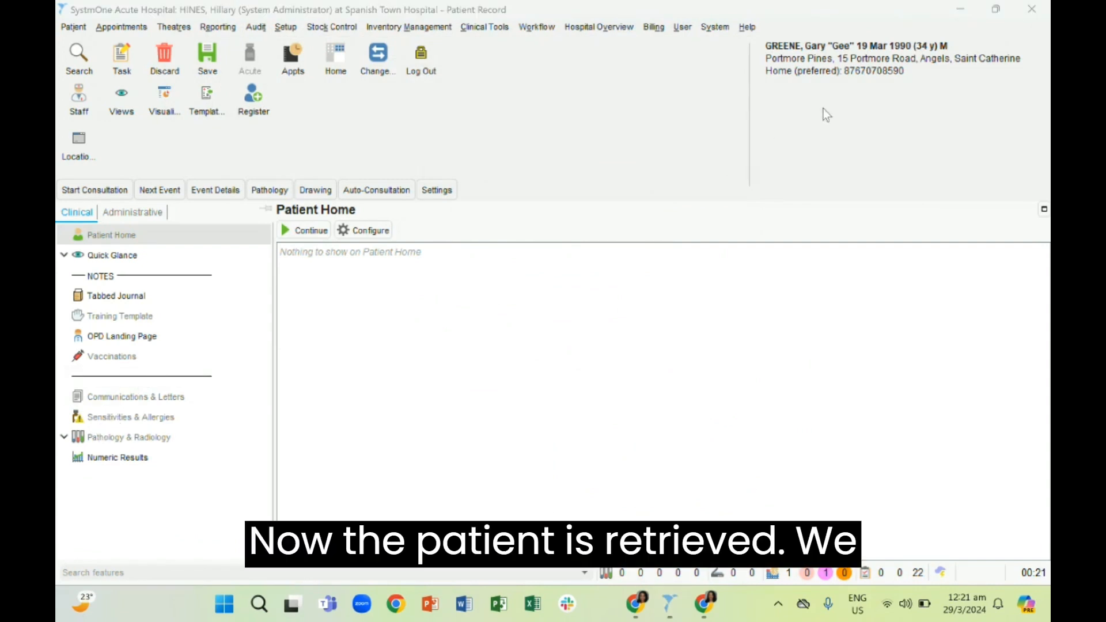
pyautogui.moveTo(759, 101)
pyautogui.mouseDown()
pyautogui.moveTo(974, 92)
pyautogui.moveTo(892, 4)
pyautogui.moveTo(759, 60)
pyautogui.moveTo(775, 99)
pyautogui.mouseUp()
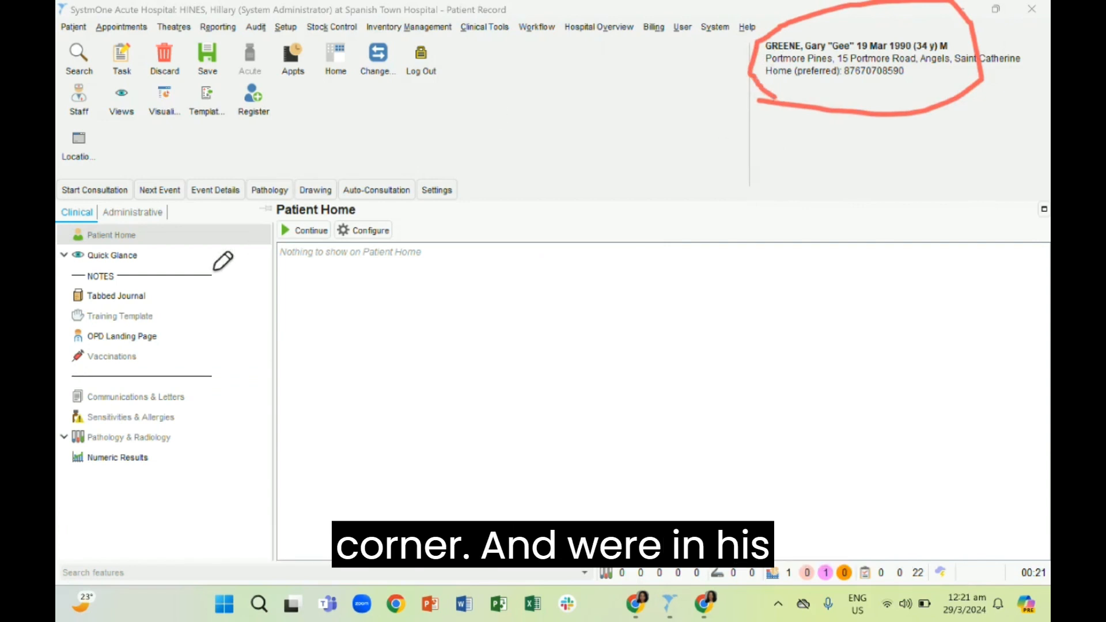
pyautogui.moveTo(439, 21); pyautogui.dragTo(491, 20)
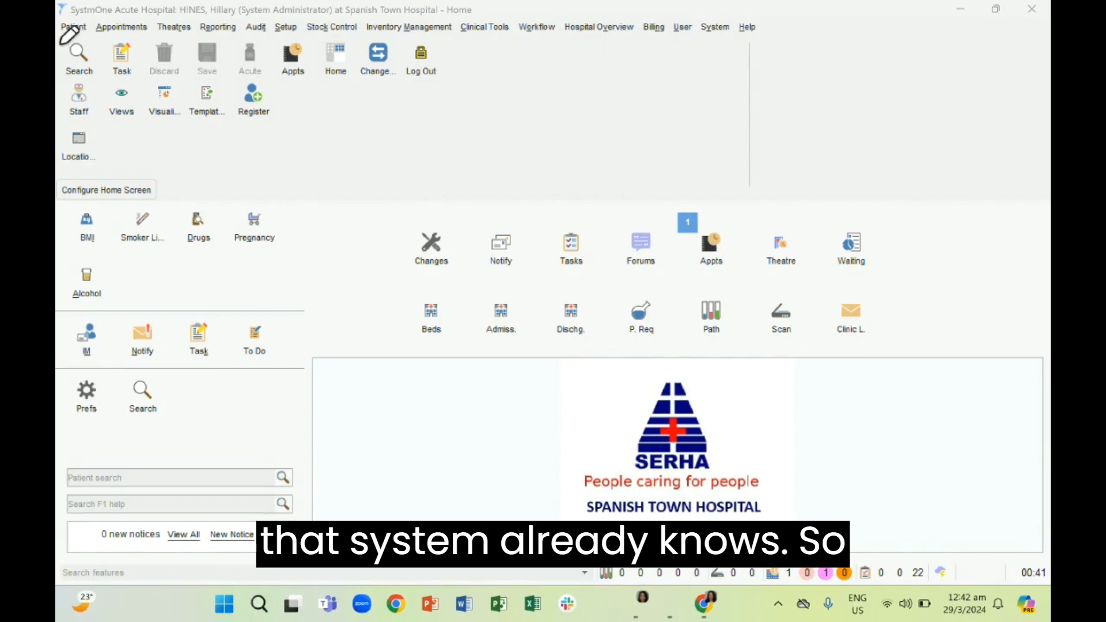
pyautogui.moveTo(59, 38); pyautogui.dragTo(108, 37)
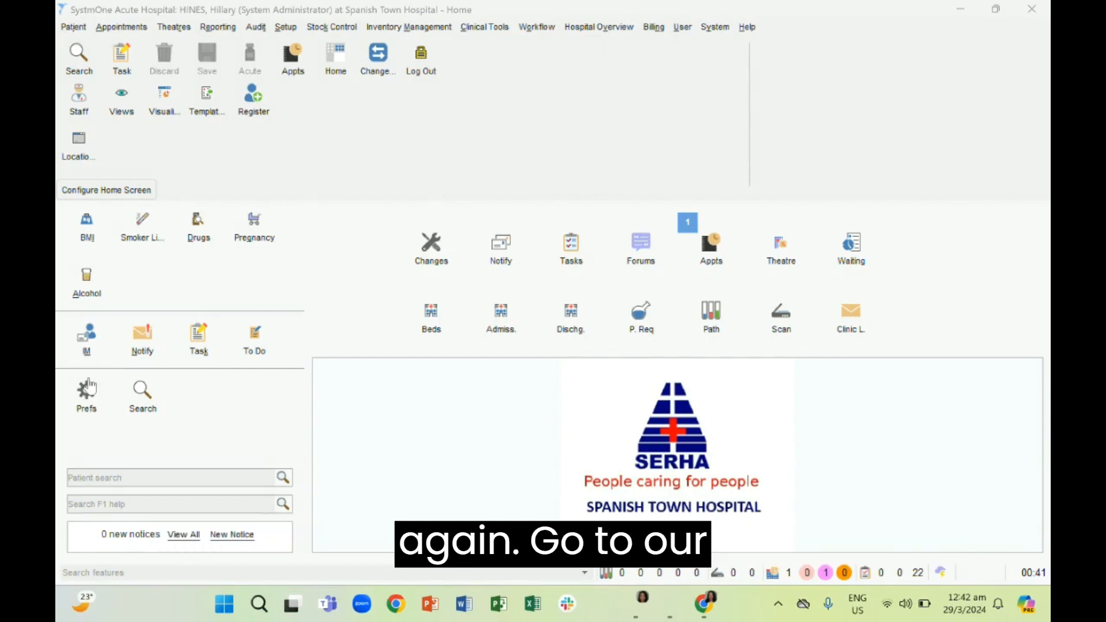
# Start the Patient Registration Wizard to register a patient already known to the system
pyautogui.click(75, 28)
pyautogui.moveTo(121, 27)
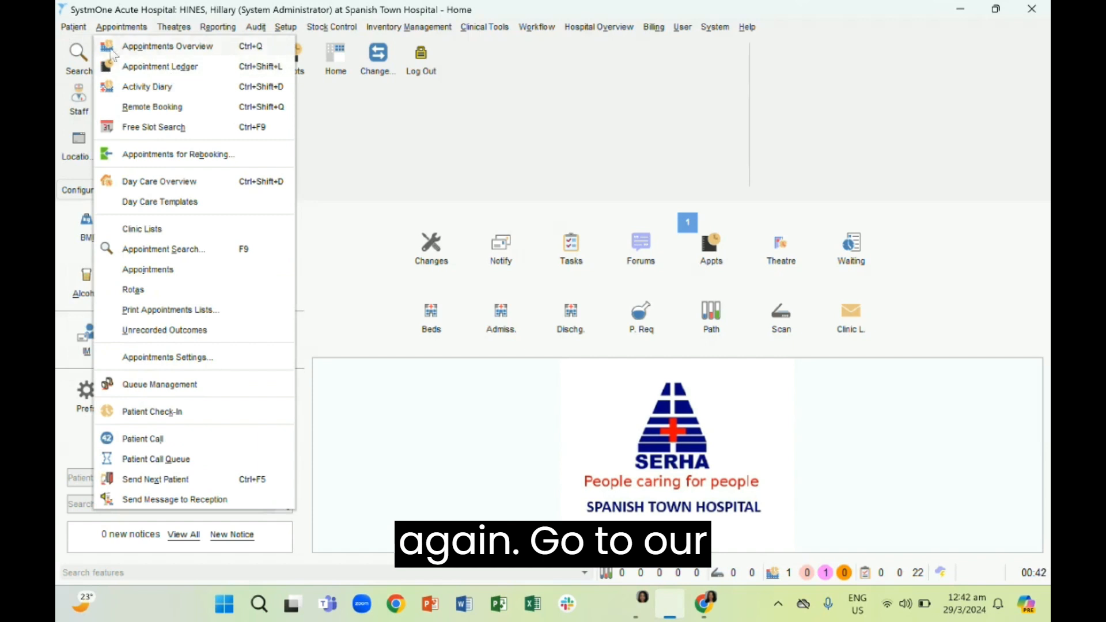
pyautogui.moveTo(74, 27)
pyautogui.moveTo(96, 88)
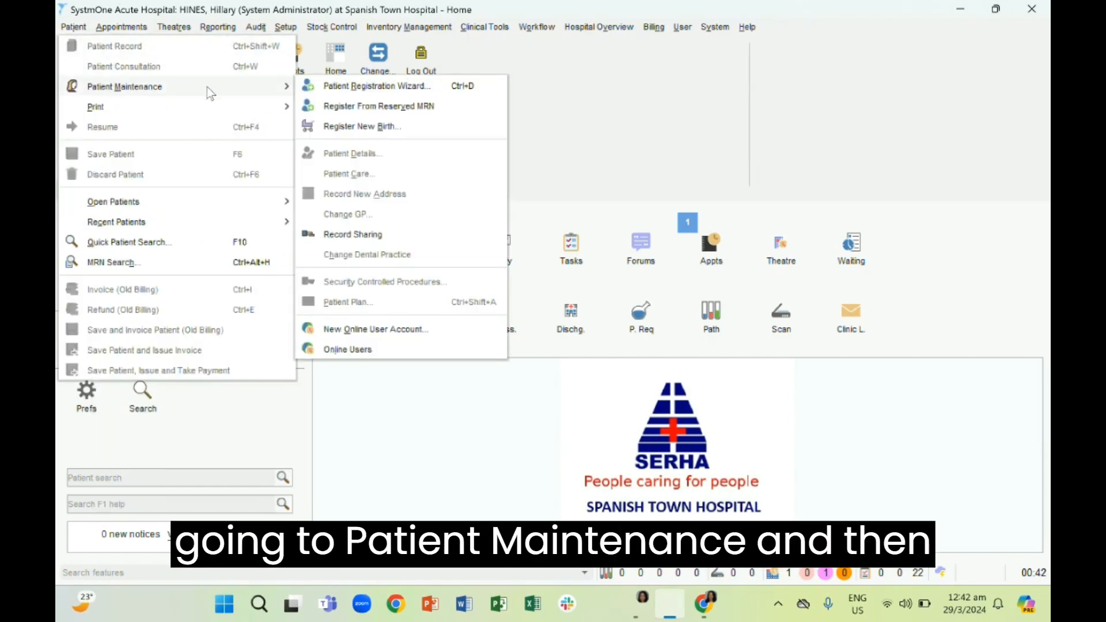
pyautogui.click(312, 88)
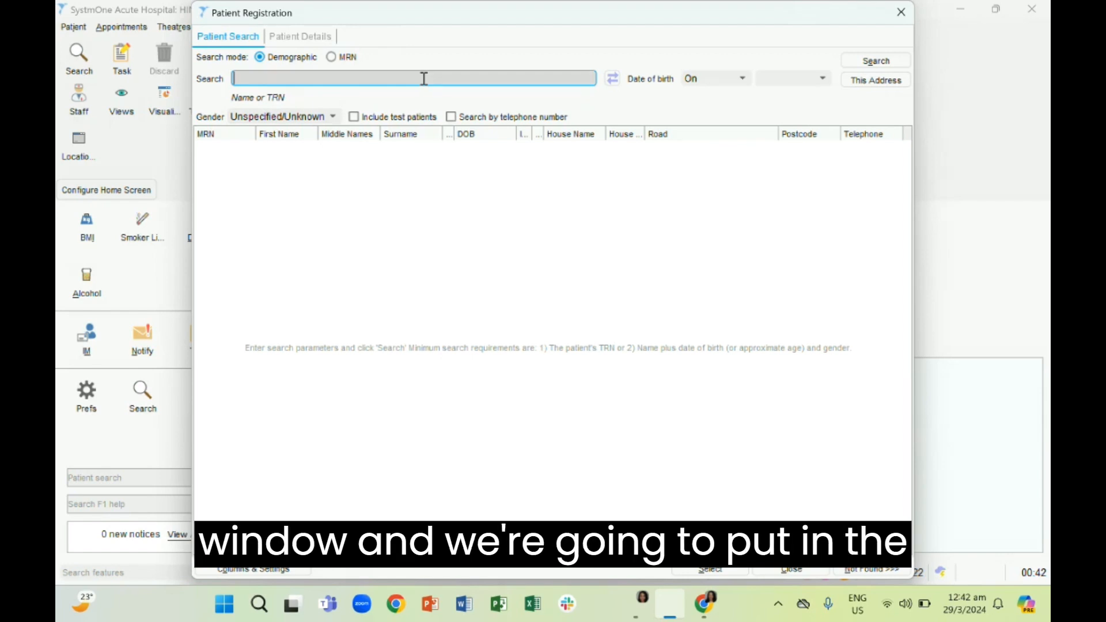
# Search for the existing patient by full name with an approximate age of 30 years
pyautogui.write('test blake')
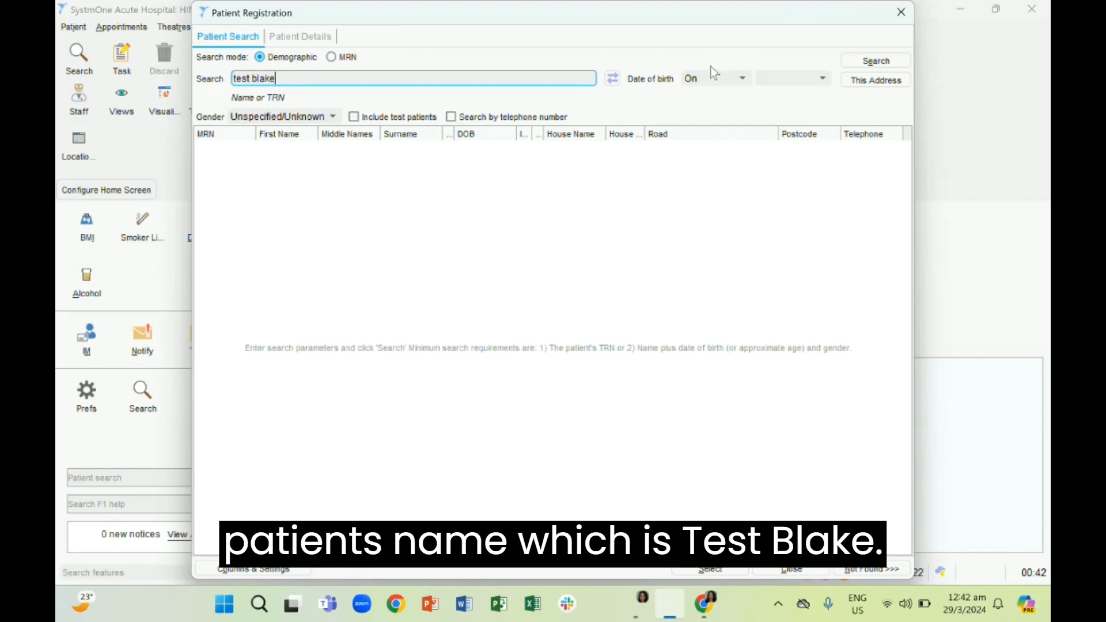
pyautogui.click(712, 78)
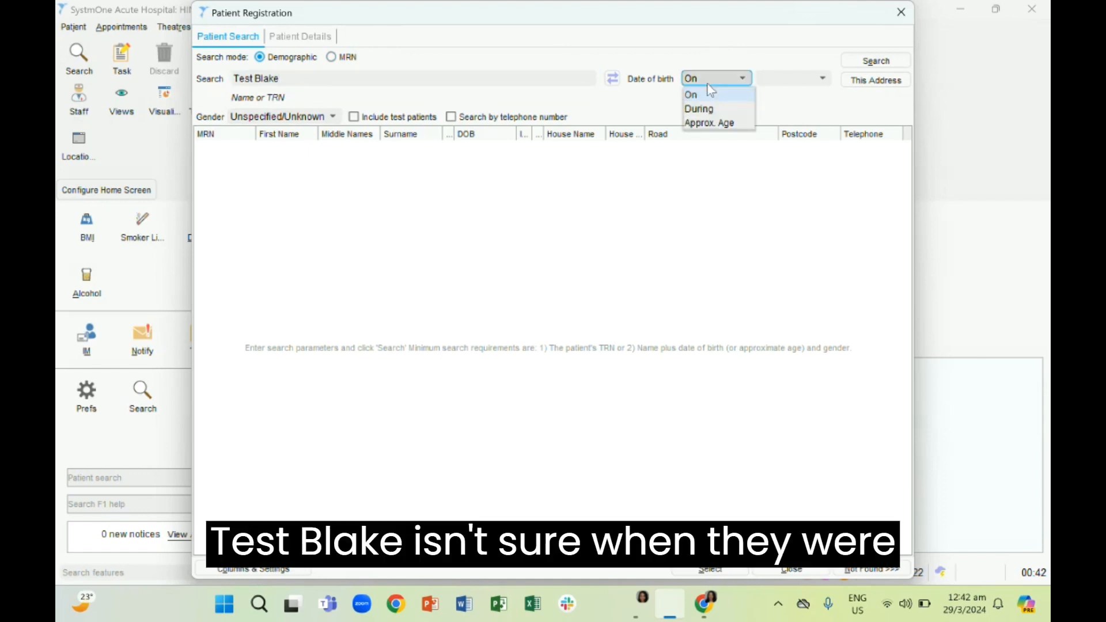
pyautogui.click(709, 123)
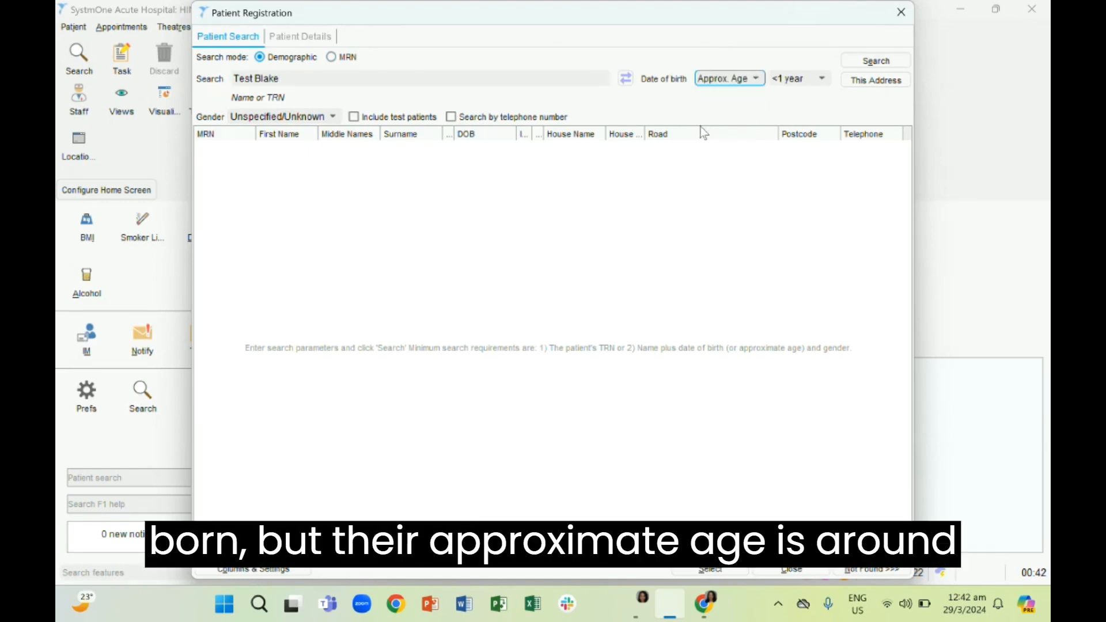
pyautogui.click(817, 78)
pyautogui.click(791, 147)
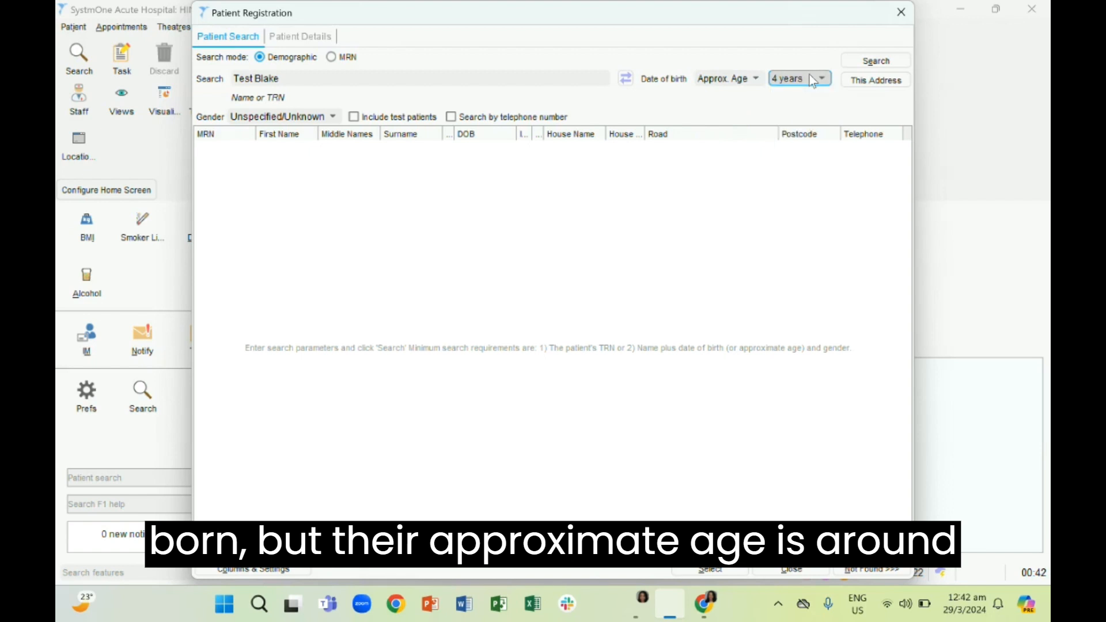
pyautogui.click(814, 80)
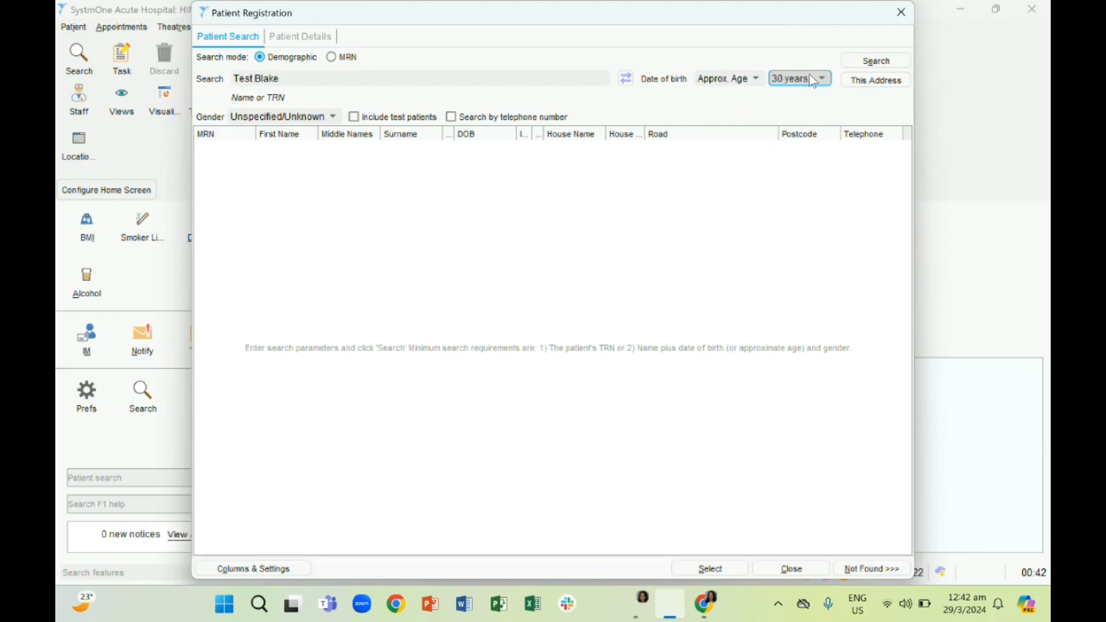
pyautogui.click(876, 60)
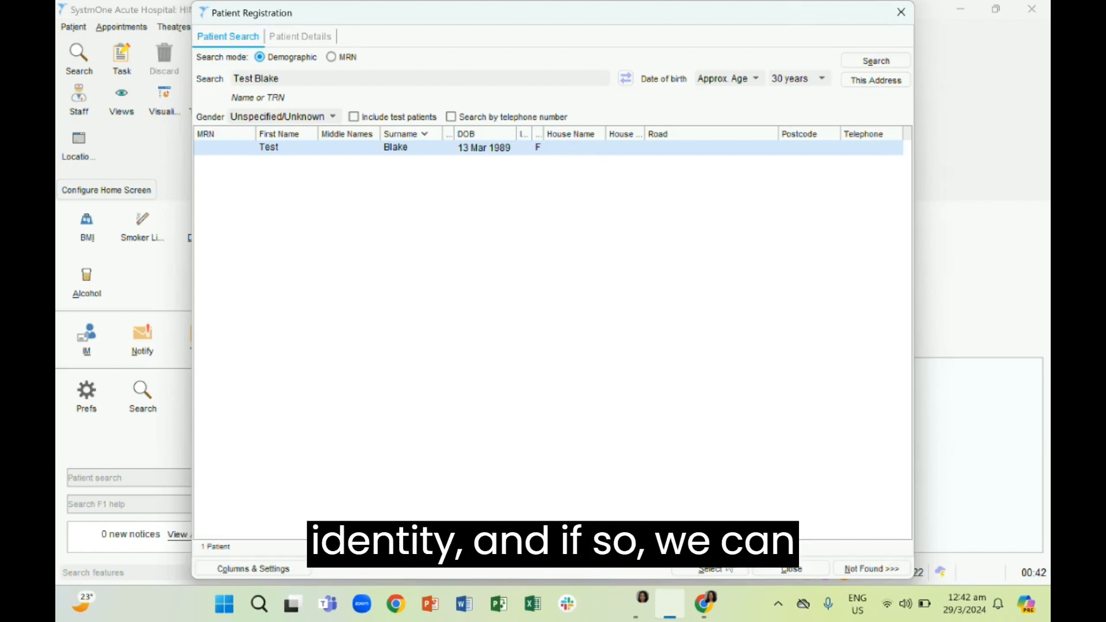
# Select the matching patient, bypassing the record sharing consent, and check the registration details and home address
pyautogui.click(730, 570)
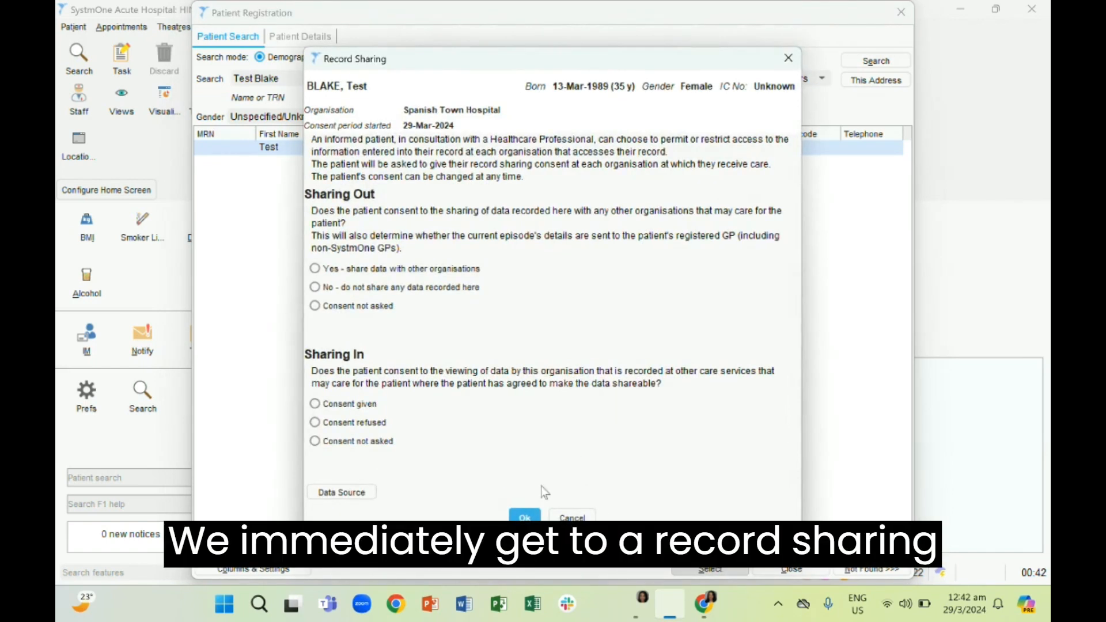
pyautogui.click(573, 517)
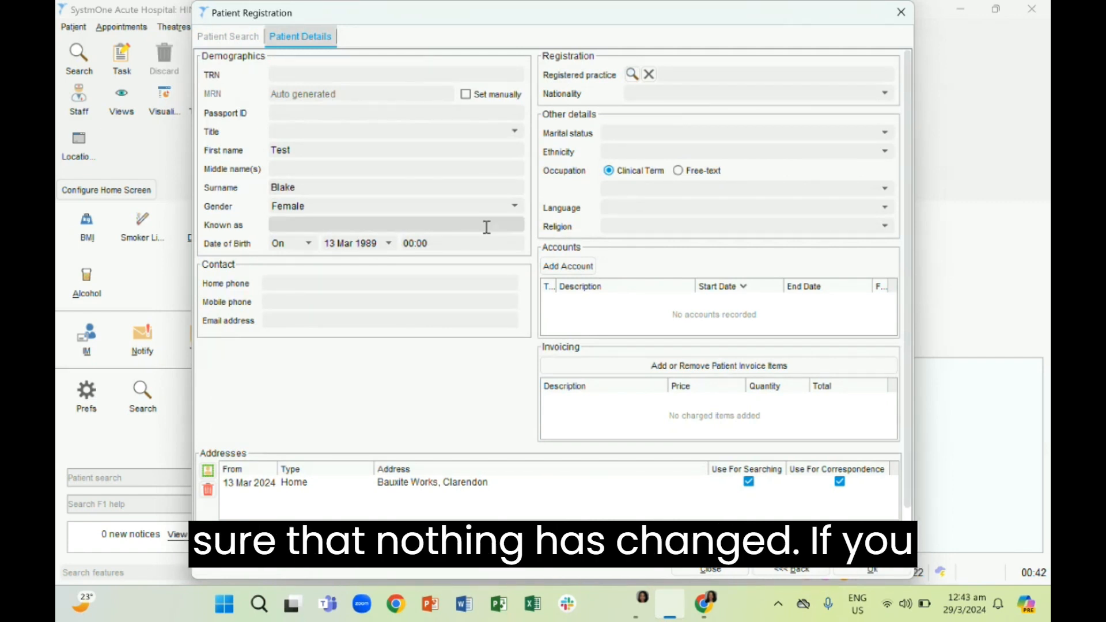
pyautogui.scroll(-1, 486, 227)
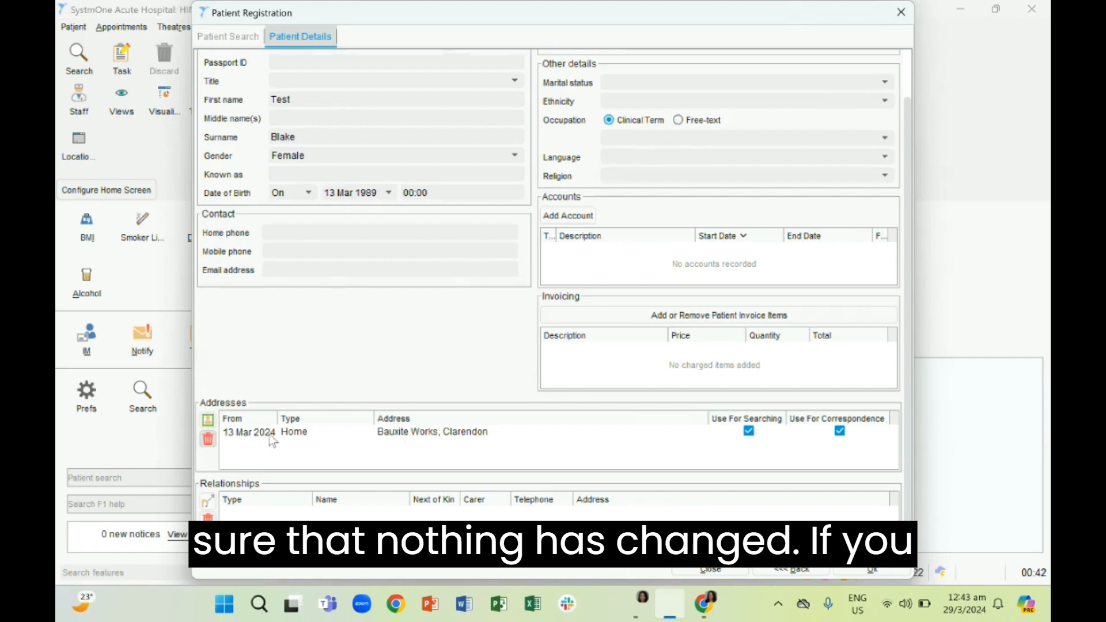
pyautogui.click(295, 436)
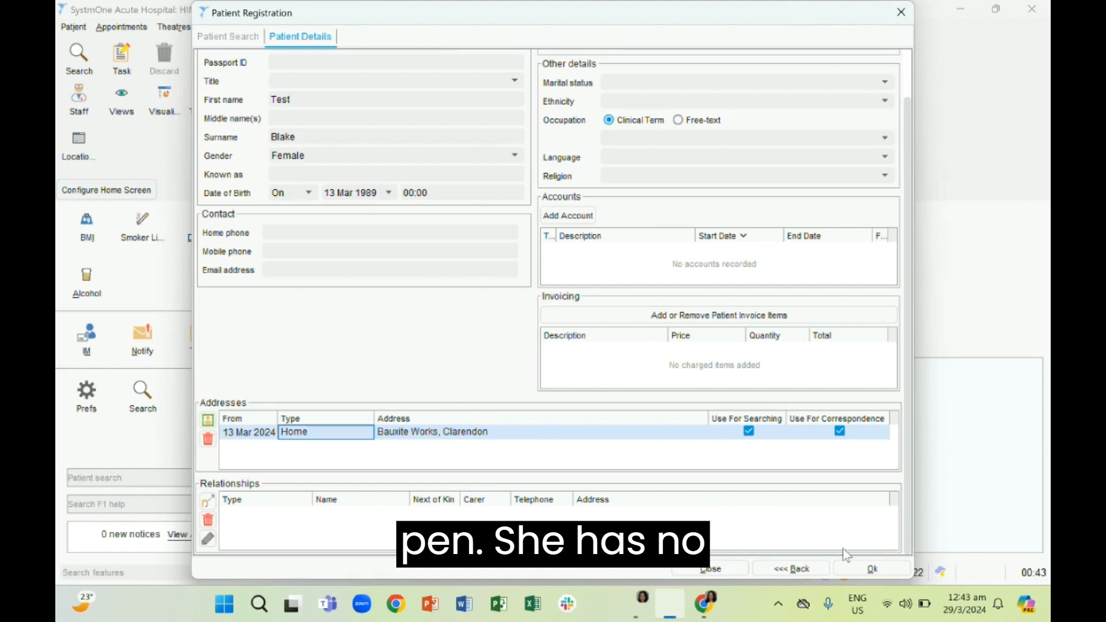
# Add a new relationship of type Brother for the patient, recorded as a textual relationship with someone else
pyautogui.click(208, 501)
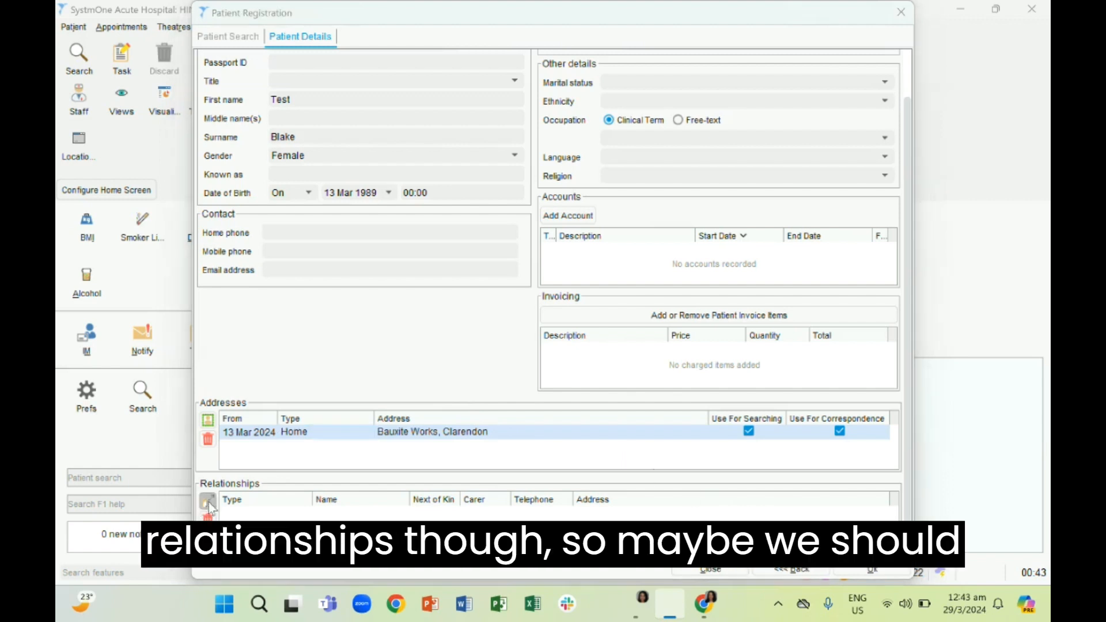
pyautogui.click(362, 84)
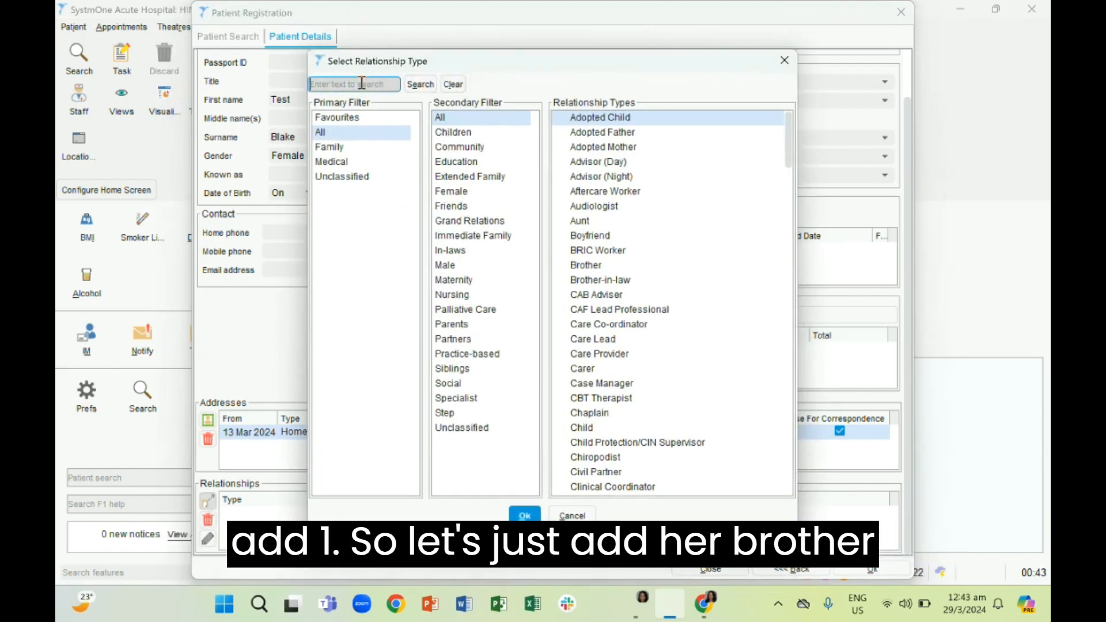
pyautogui.write('brother')
pyautogui.press('Return')
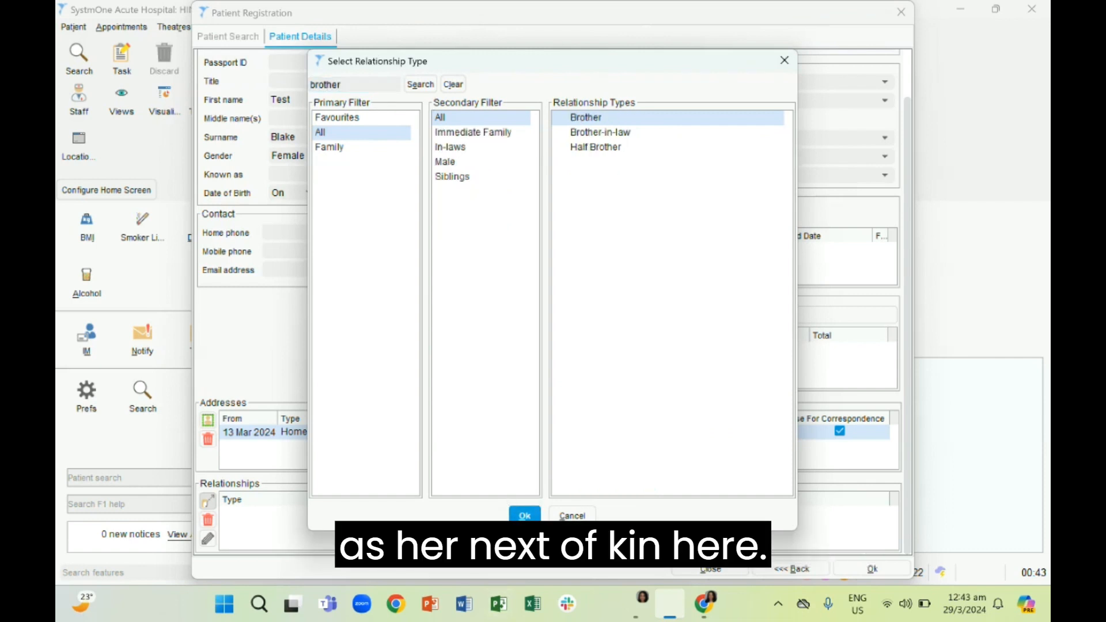
pyautogui.click(524, 515)
pyautogui.click(539, 302)
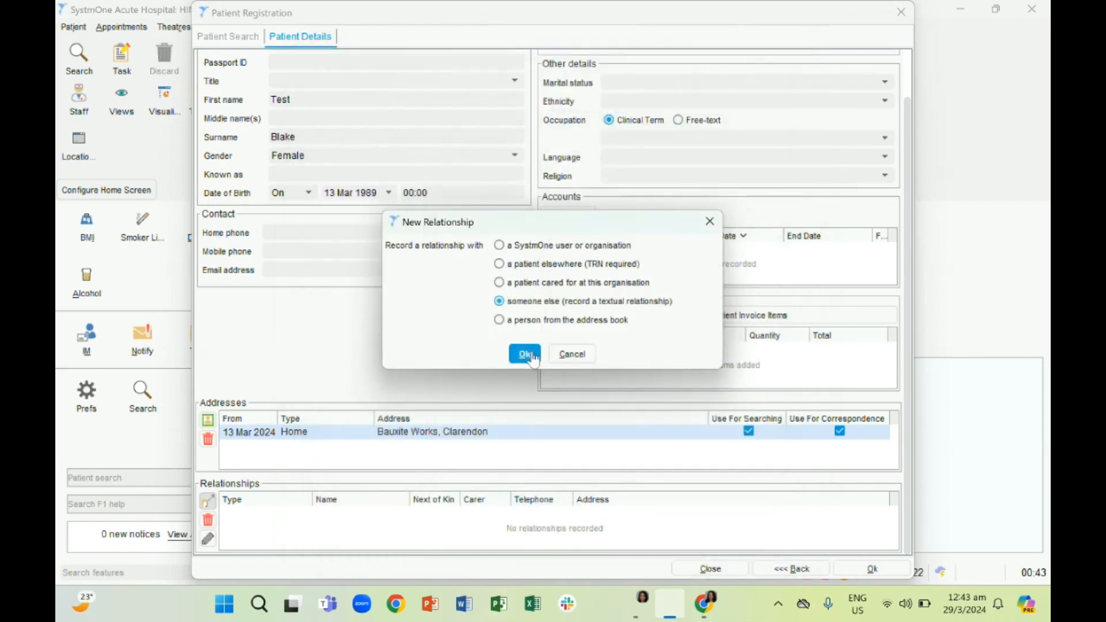
pyautogui.click(524, 354)
# Mark the brother as next of kin, set his title to Mr, enter his full name and save the relationship
pyautogui.click(306, 124)
pyautogui.click(392, 266)
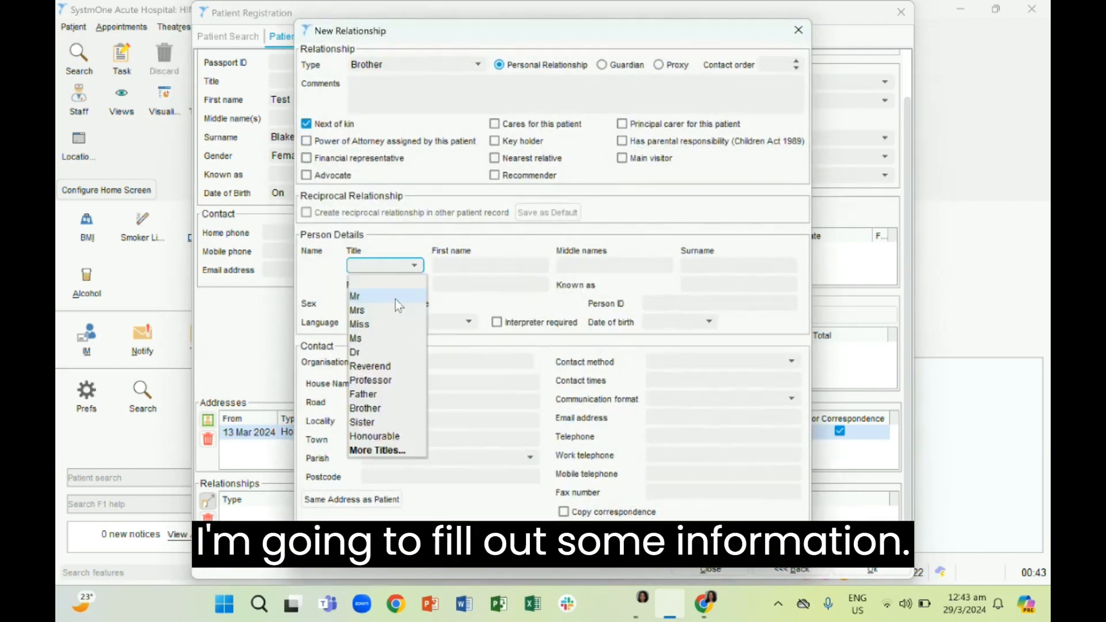
pyautogui.click(380, 294)
pyautogui.click(454, 268)
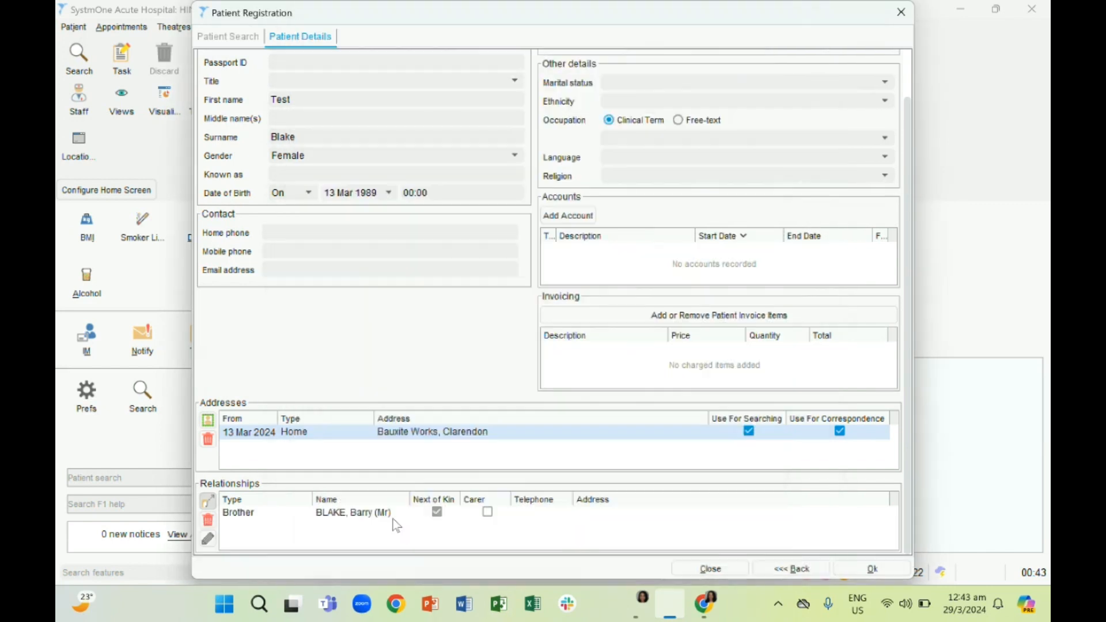
pyautogui.click(392, 515)
# Confirm the registration details and set the incoming referral's source to Private Provider and specialty to Internal Medicine
pyautogui.click(860, 572)
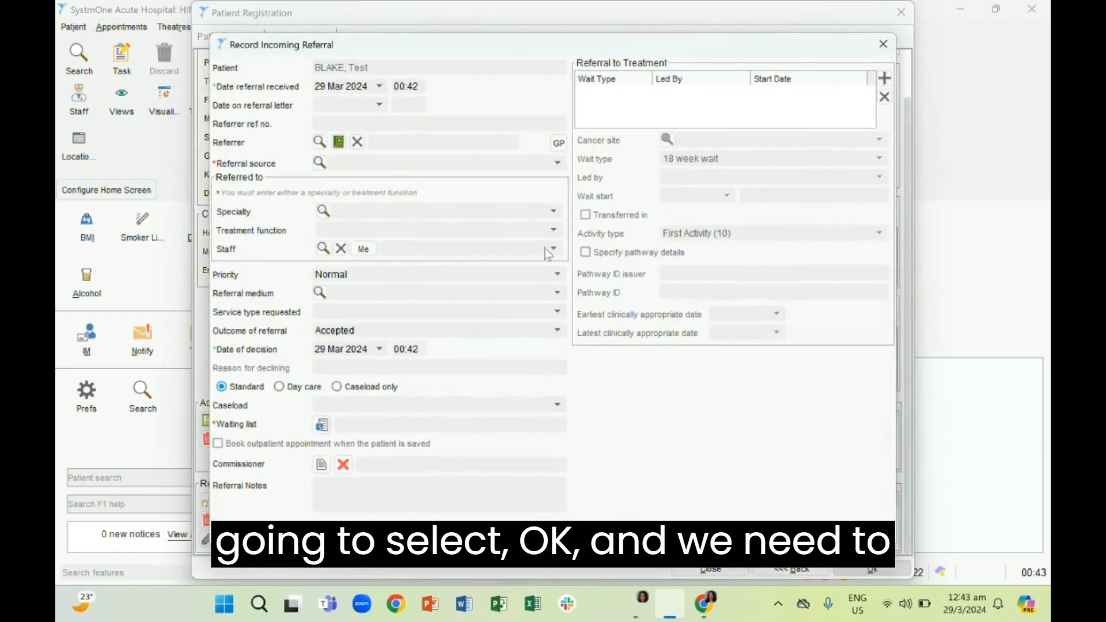
pyautogui.click(497, 168)
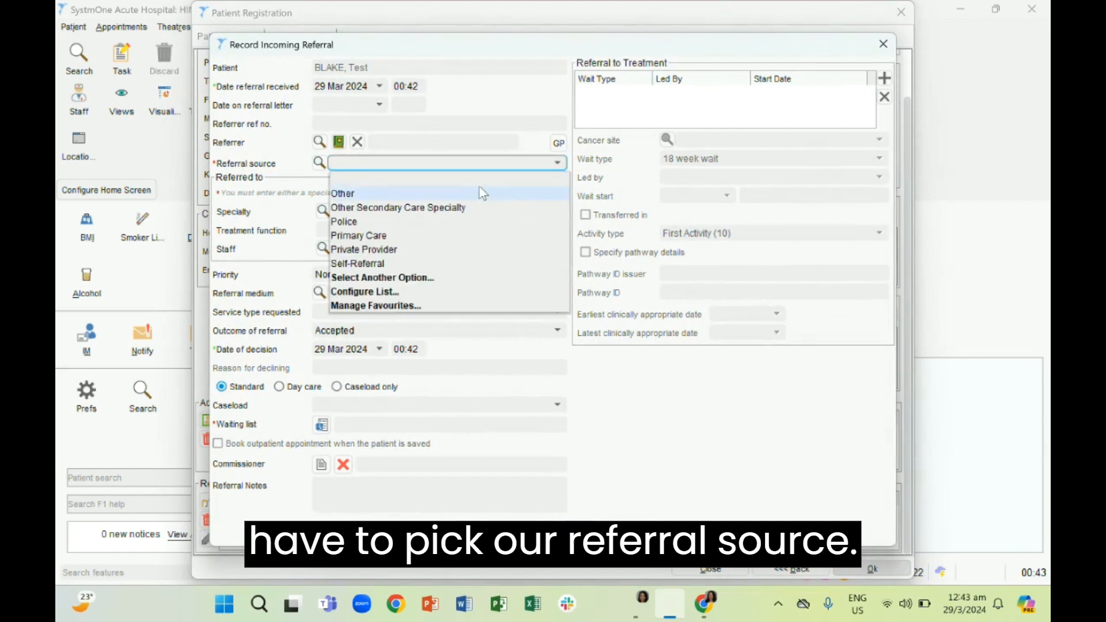
pyautogui.click(448, 250)
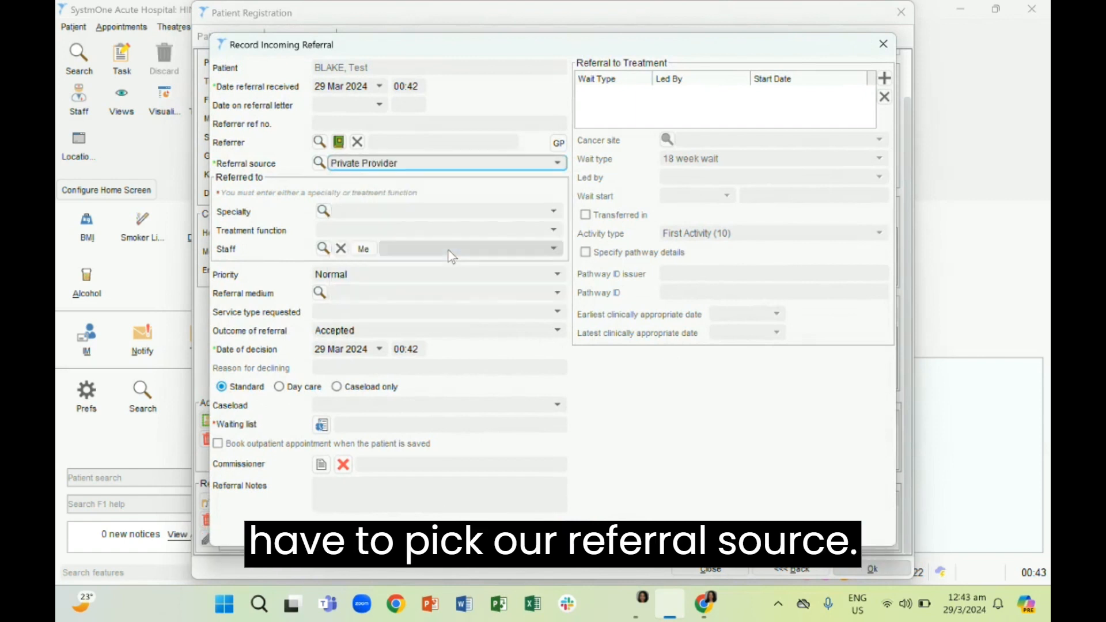
pyautogui.click(417, 213)
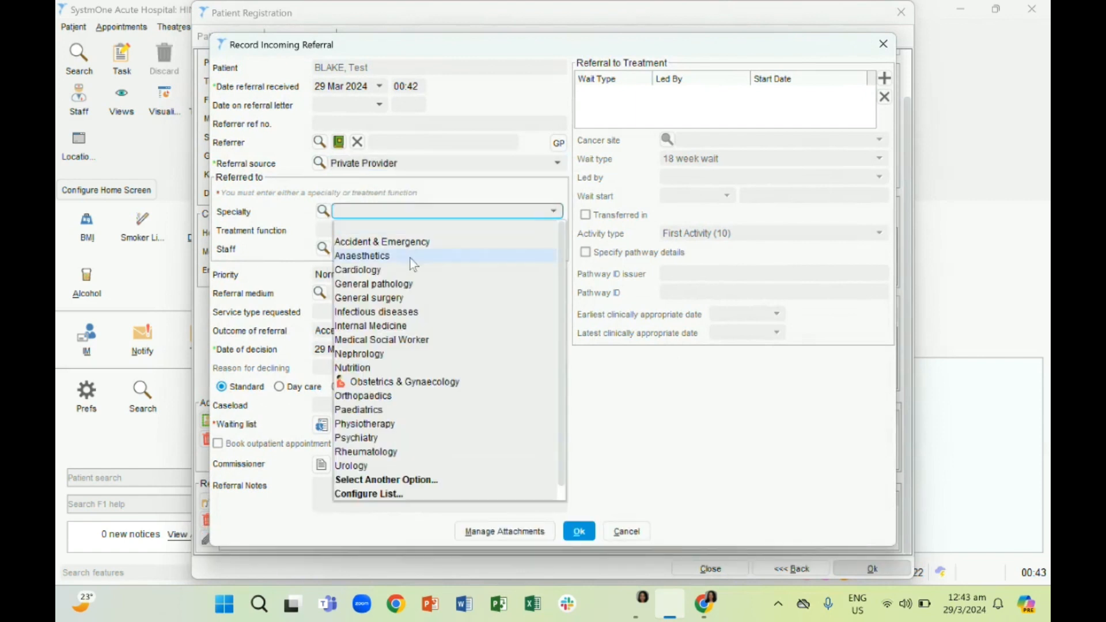
pyautogui.click(391, 327)
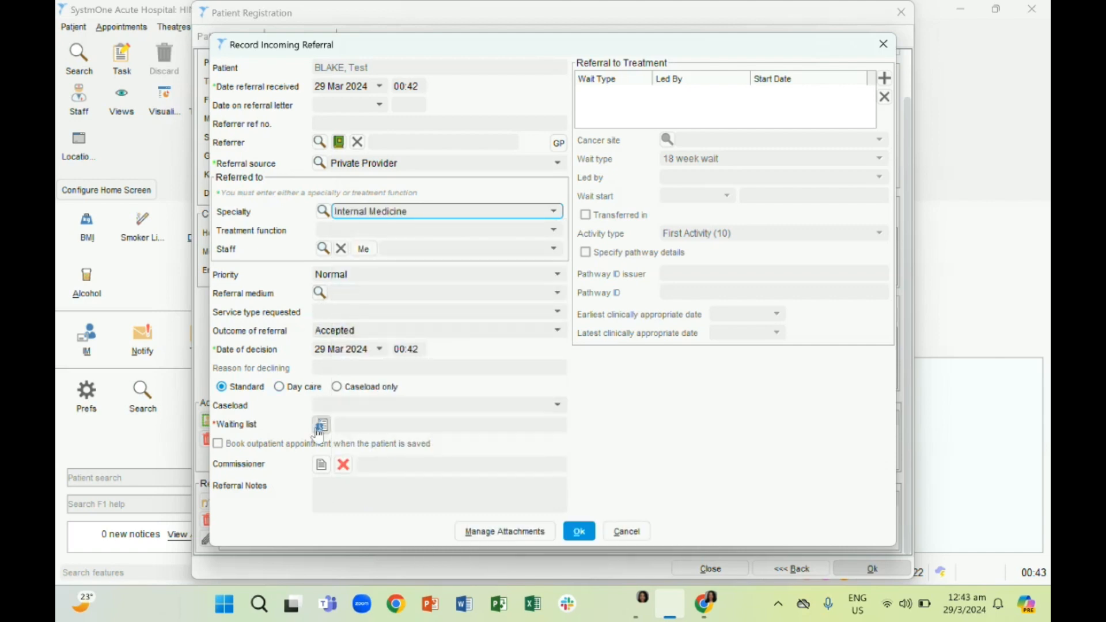
# Start the referral's waiting list entry and assign the Internal Medicine consultant, found by searching for "medici"
pyautogui.click(322, 425)
pyautogui.click(524, 147)
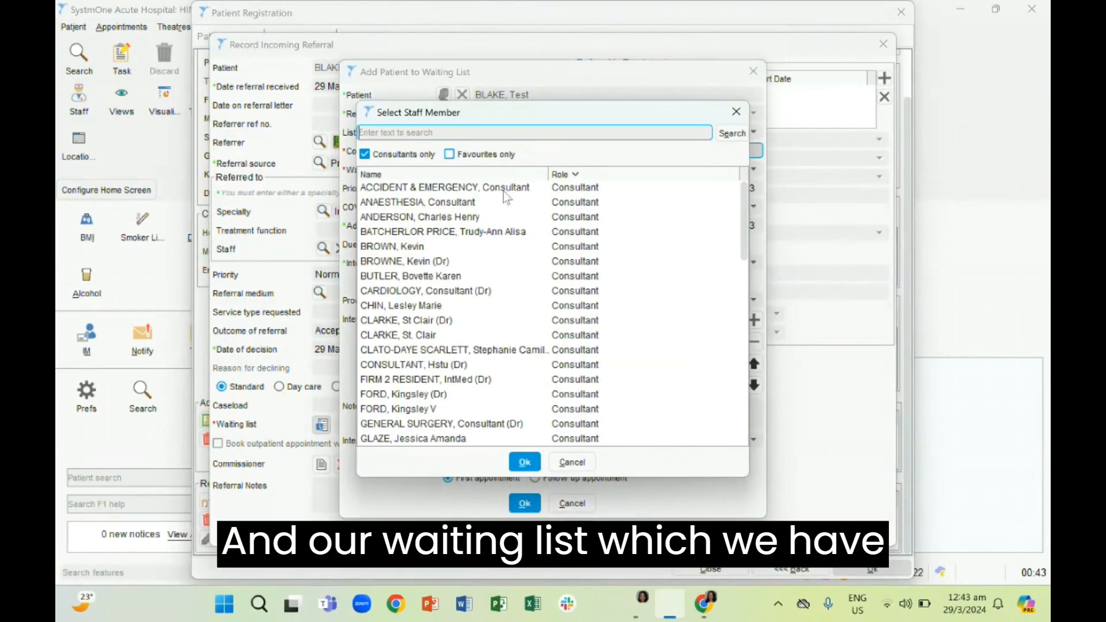
pyautogui.write('medici')
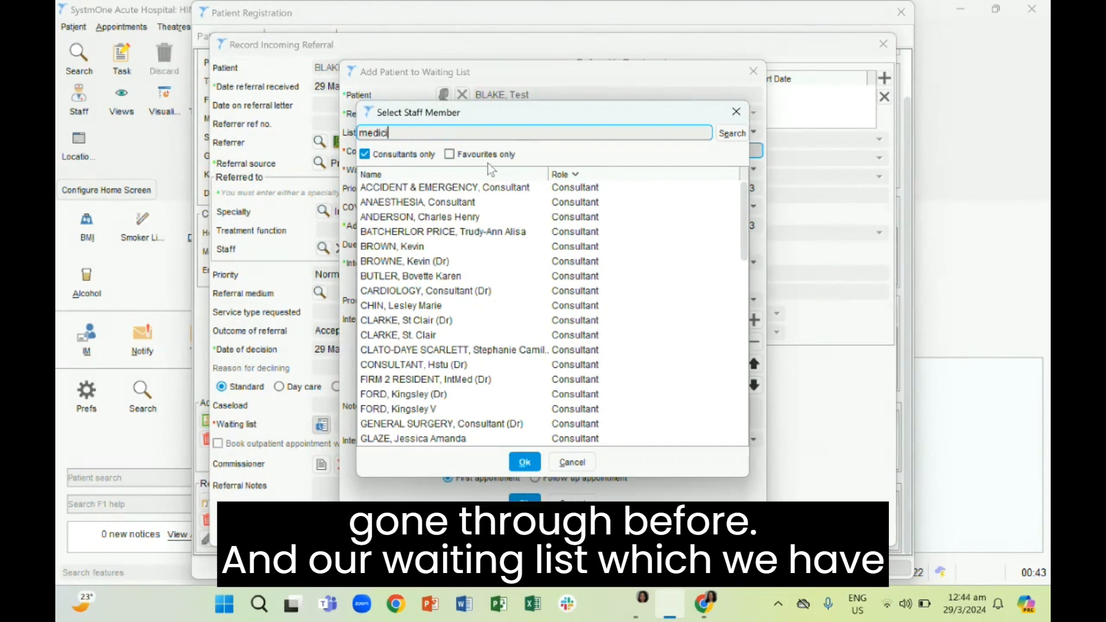
pyautogui.press('Return')
pyautogui.click(489, 188)
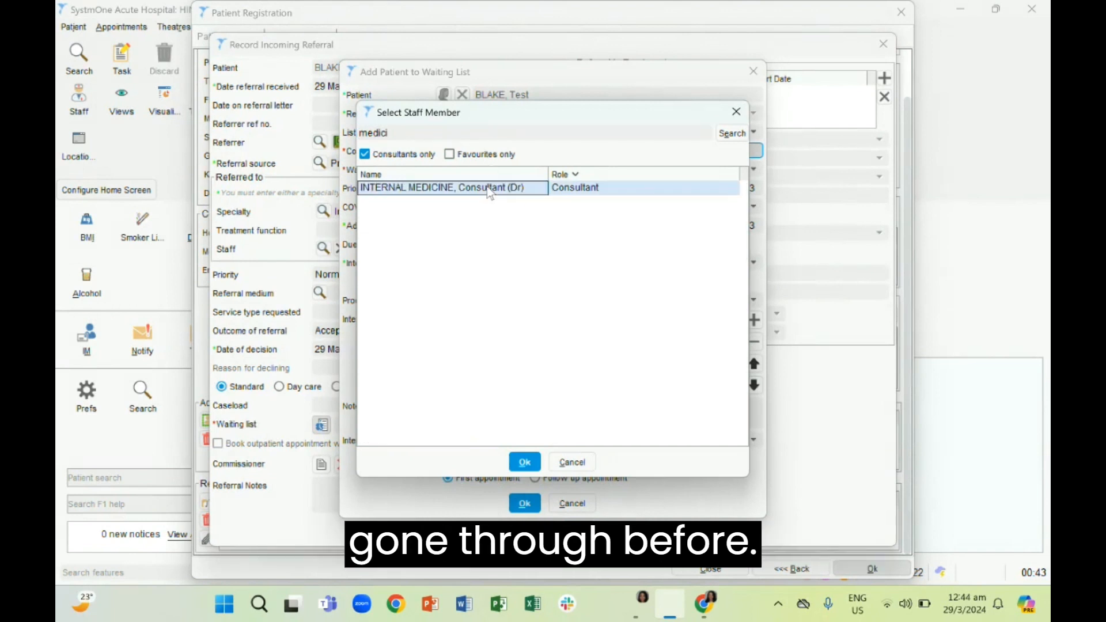
pyautogui.click(527, 464)
# Put the patient on the Internal Medicine - Firm 2 New Patients waiting list and save the referral to retrieve her record
pyautogui.click(548, 169)
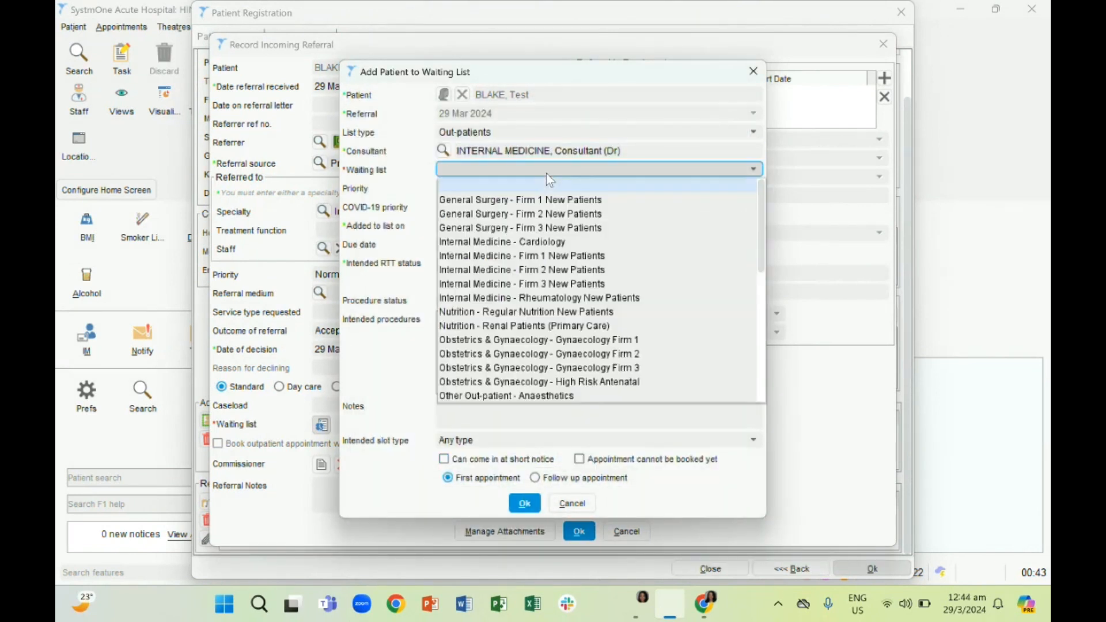
pyautogui.click(539, 270)
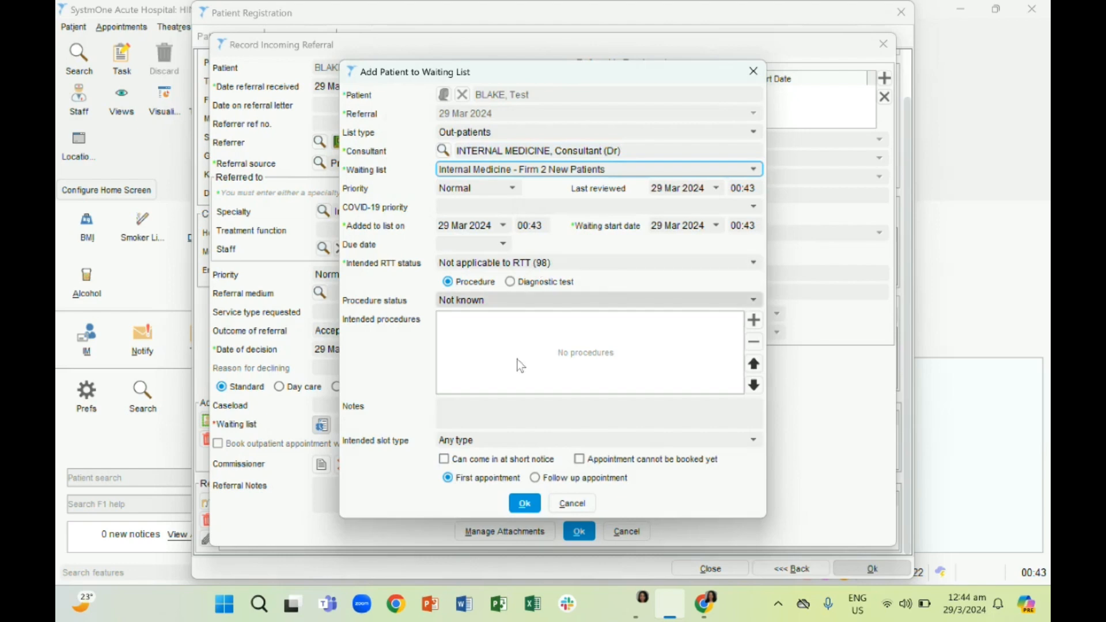
pyautogui.click(525, 504)
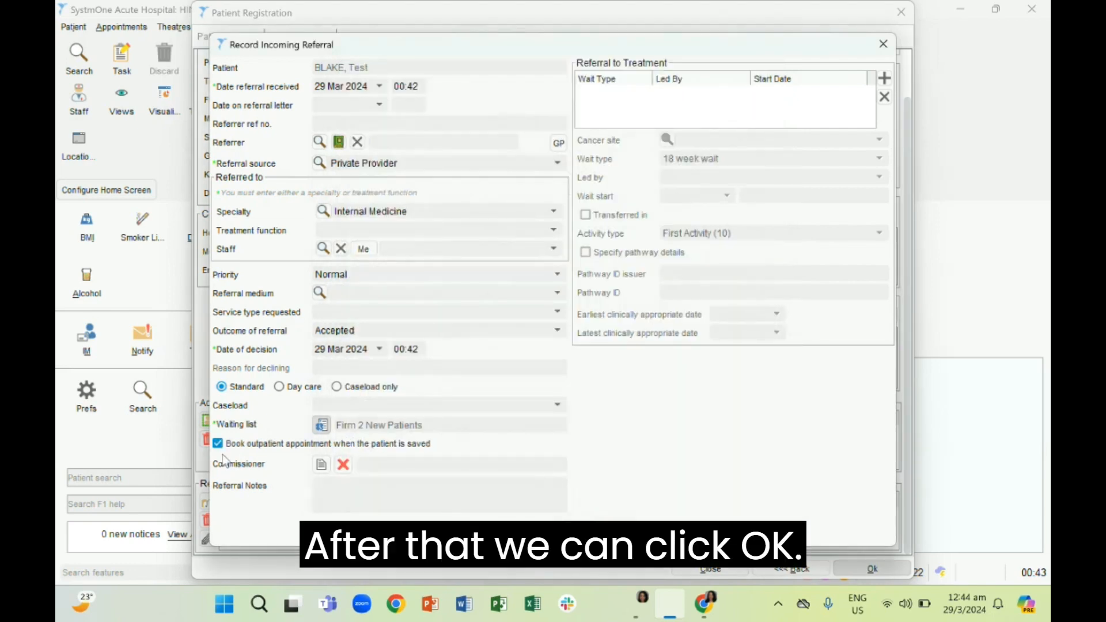
pyautogui.click(576, 529)
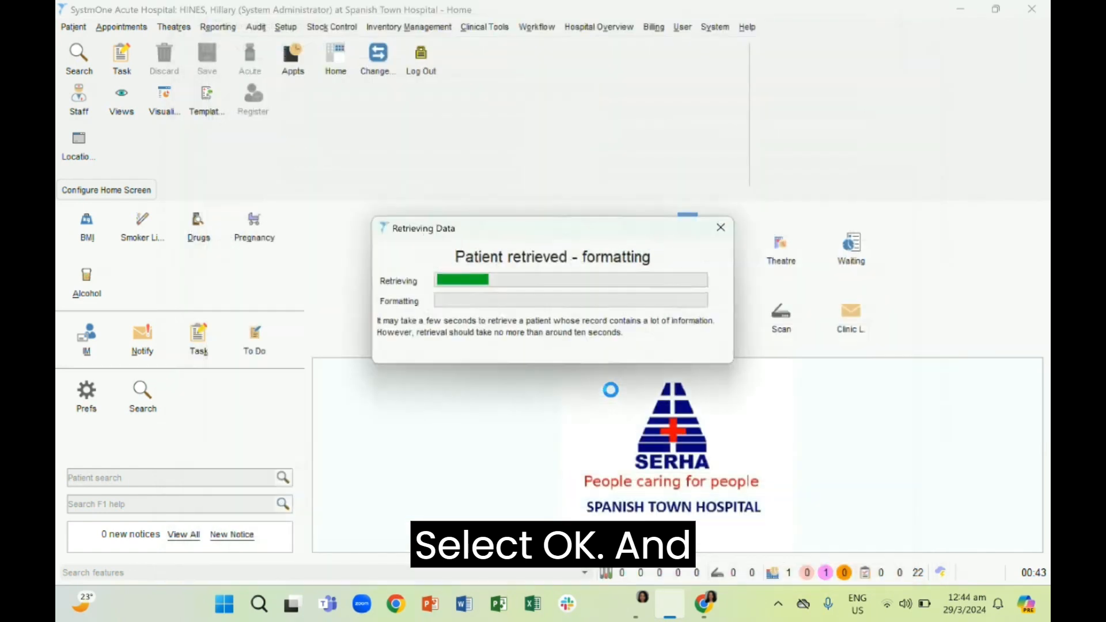
pyautogui.click(581, 358)
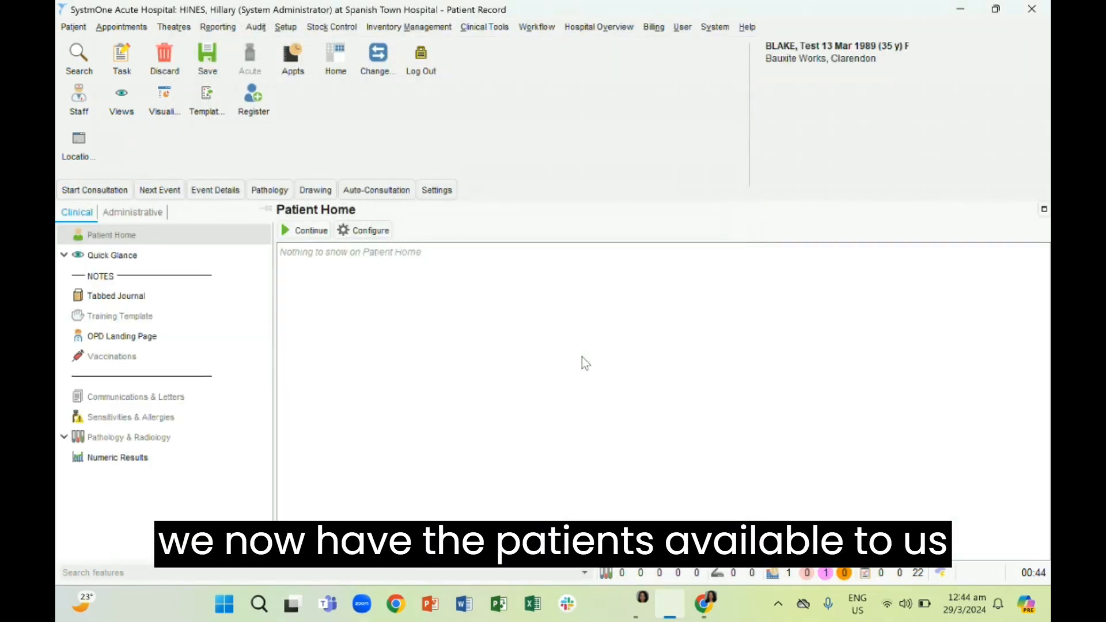
# Open the patient's Tabbed Journal and examine the record sharing entry dated 13 Mar 2024
pyautogui.click(190, 301)
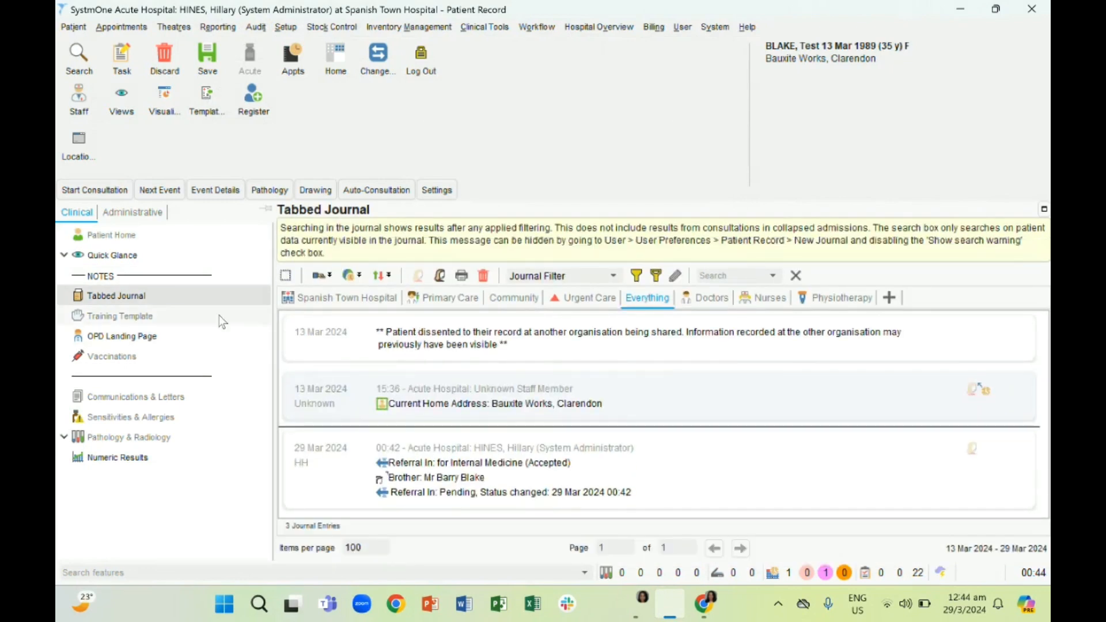
pyautogui.click(353, 335)
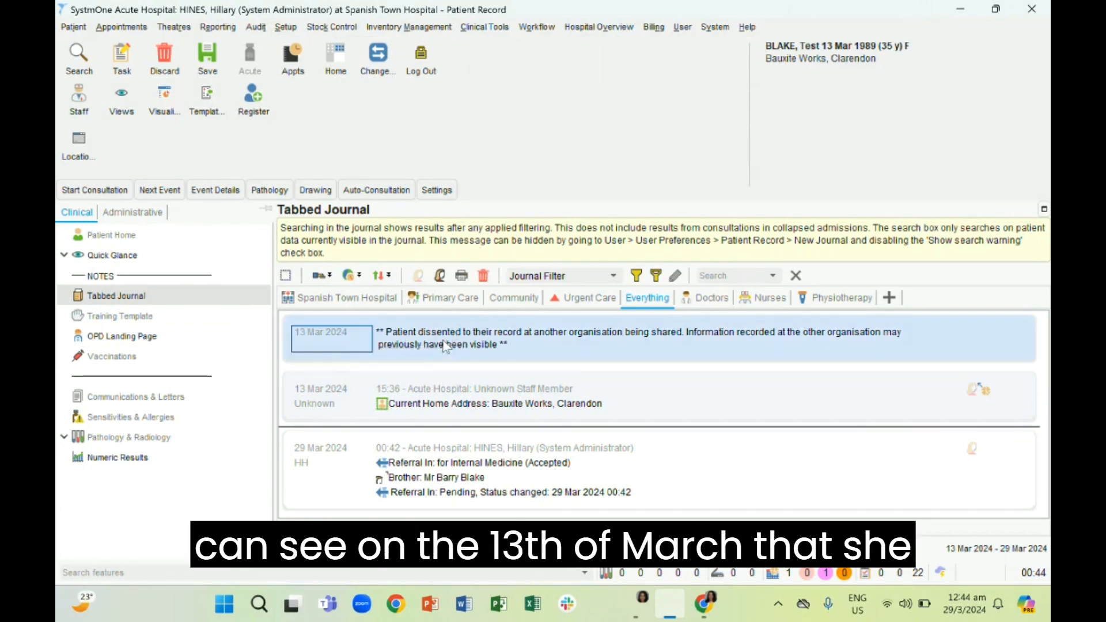